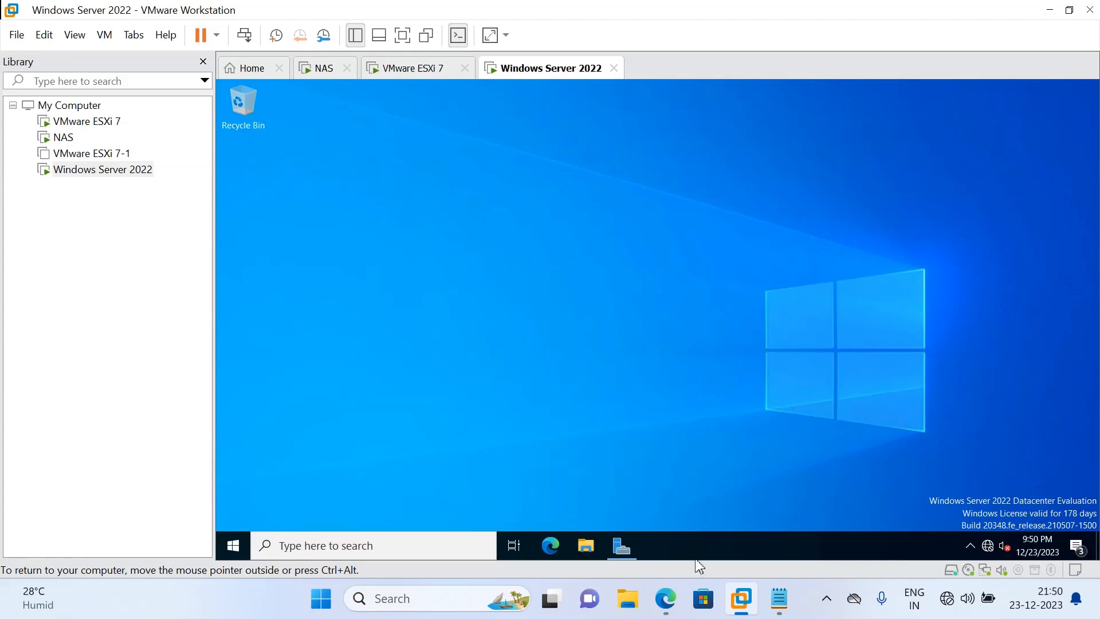
# Bring the maximized Notepad notes on the vCenter Server appliance to the front
pyautogui.moveTo(735, 608)
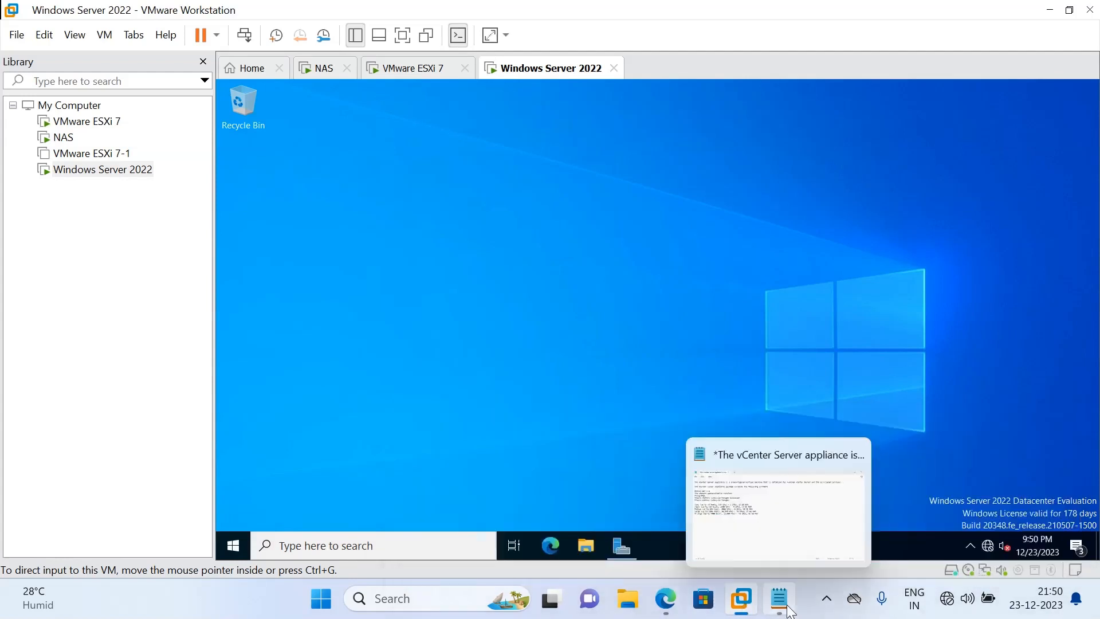
pyautogui.click(779, 599)
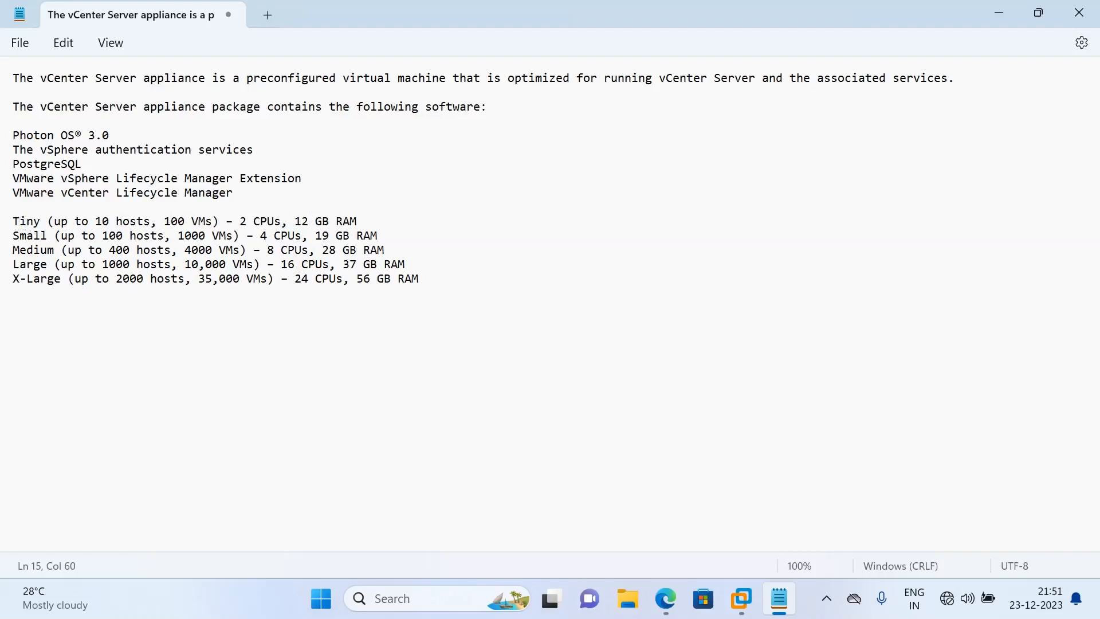
# Select the 'Tiny (up to 10 hosts, 100 VMs)' deployment size line in the notes
pyautogui.tripleClick(17, 223)
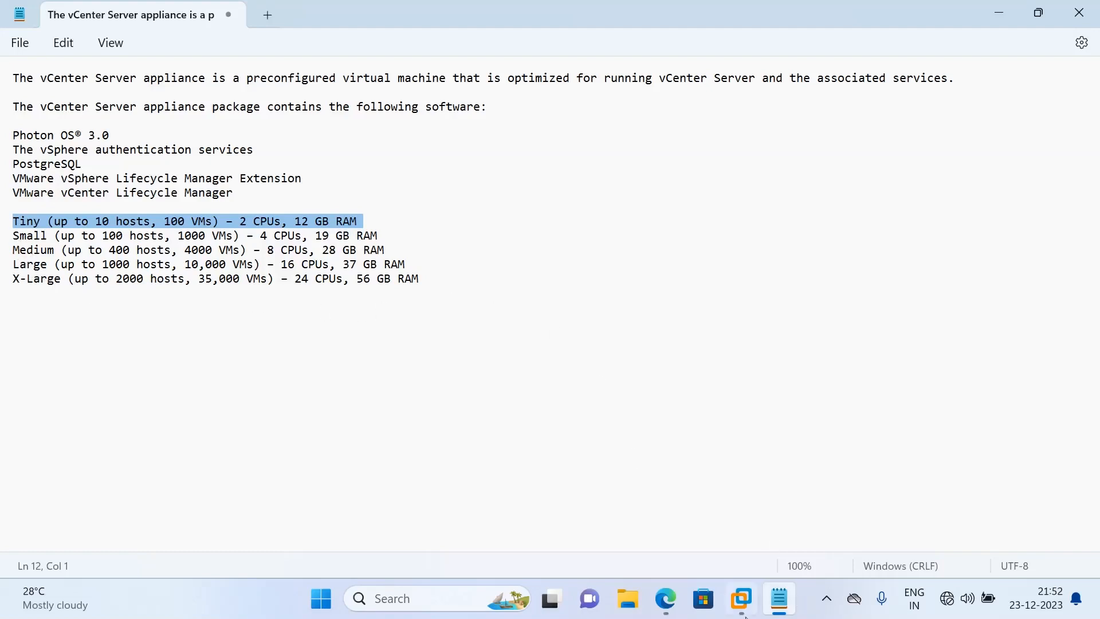
# In the Windows Server 2022 VM, open the VMware-VCSA-all-7.0.0-16189094 ISO from File Explorer's recent files
pyautogui.moveTo(744, 614)
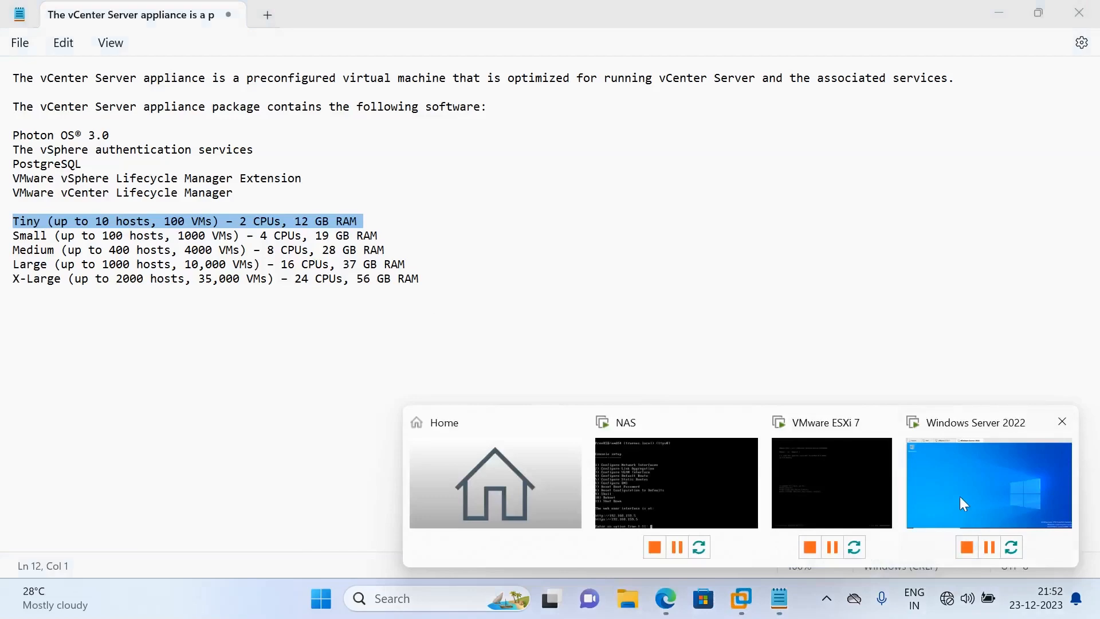
pyautogui.click(962, 503)
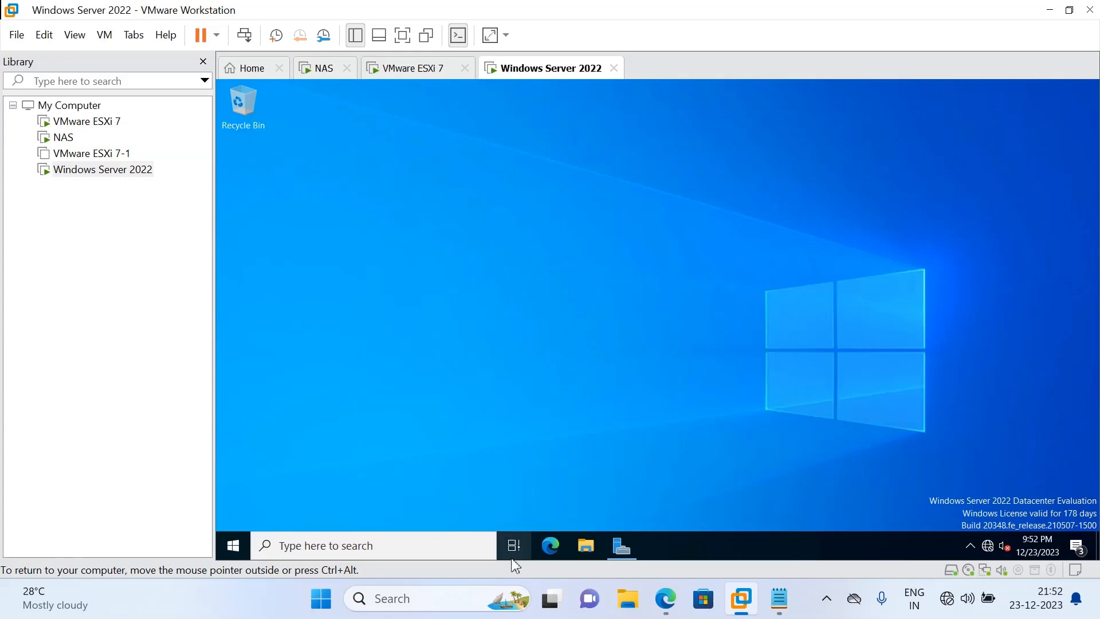
pyautogui.click(587, 547)
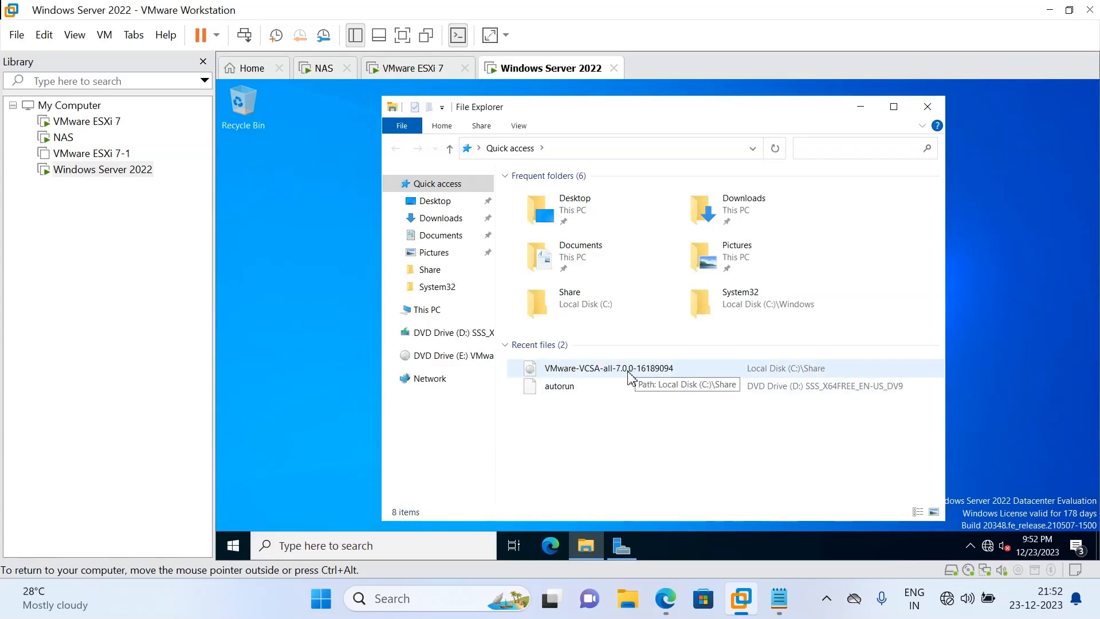
pyautogui.doubleClick(629, 375)
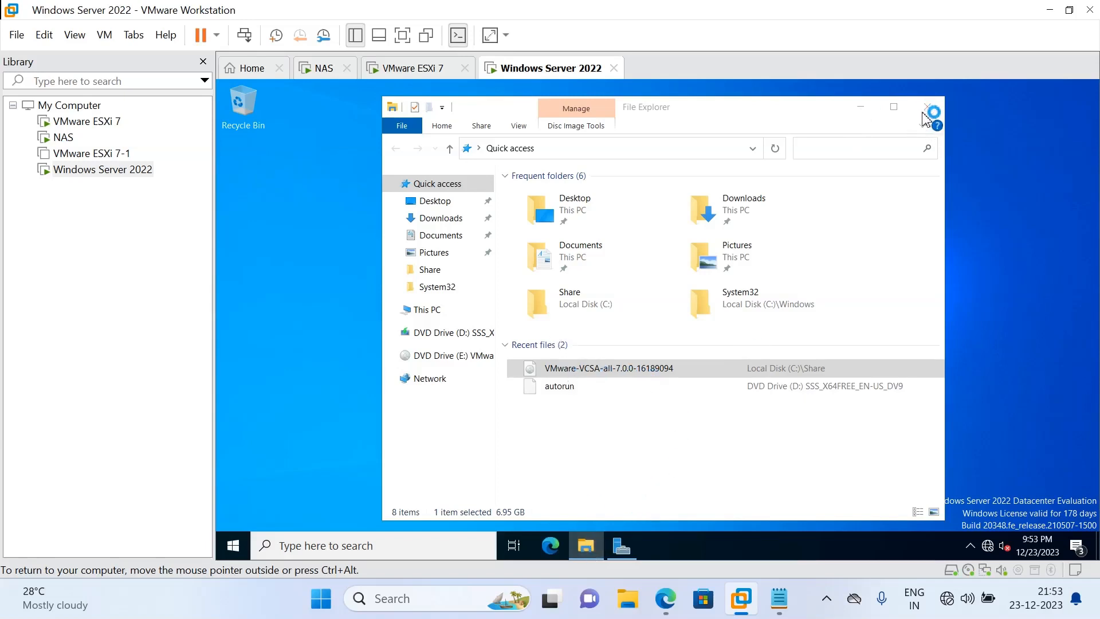
# End the Server Manager and unresponsive Windows Explorer tasks in the guest's Task Manager
pyautogui.rightClick(692, 554)
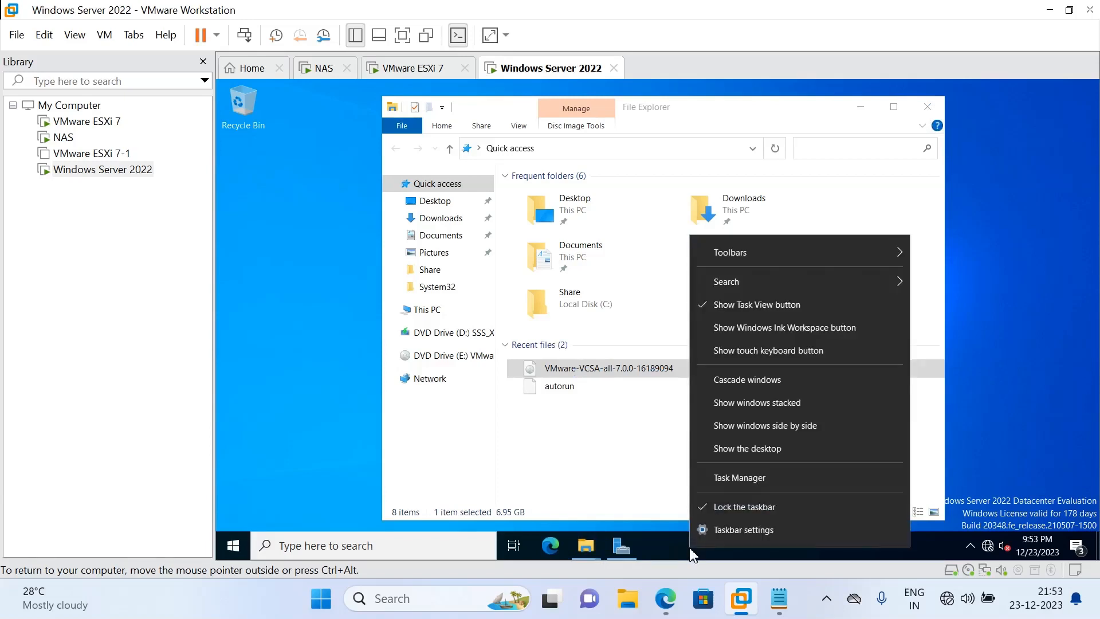
pyautogui.click(731, 476)
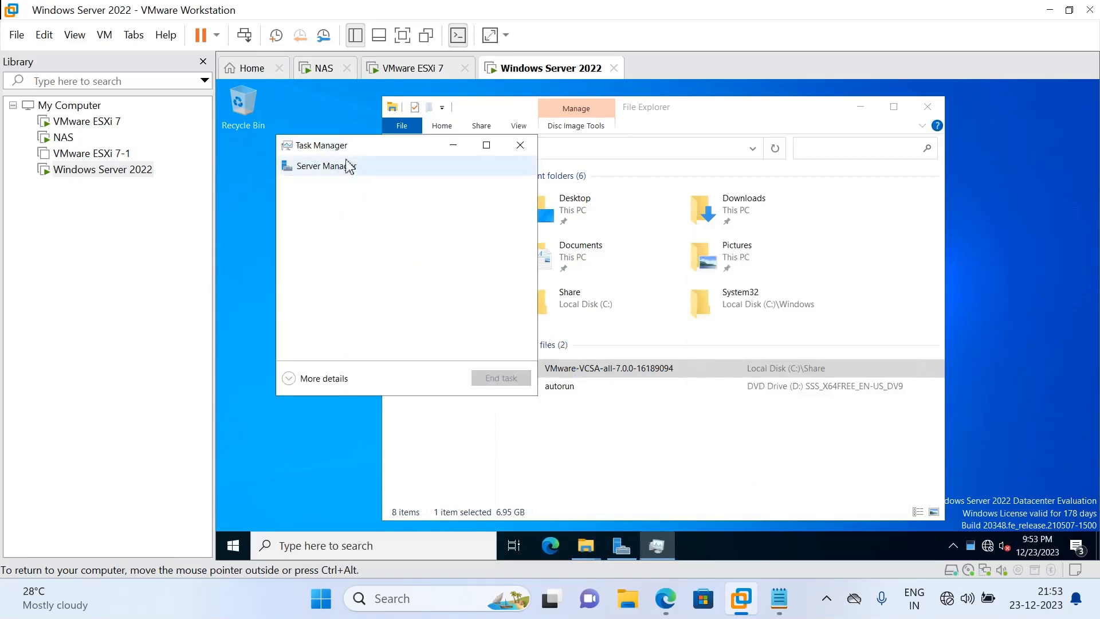
pyautogui.click(323, 379)
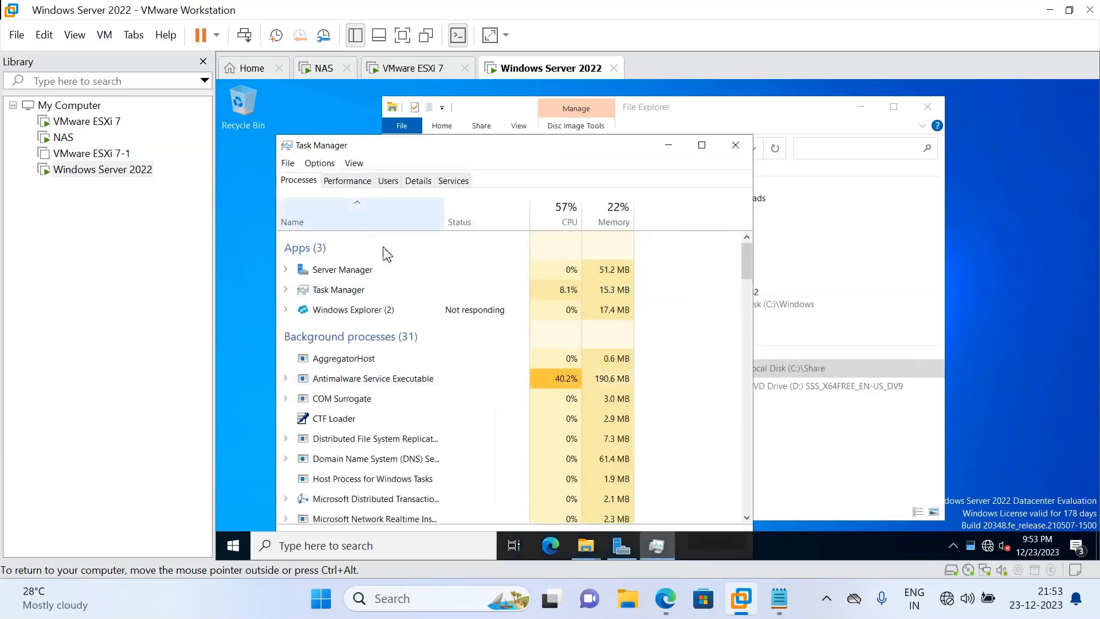
pyautogui.rightClick(358, 274)
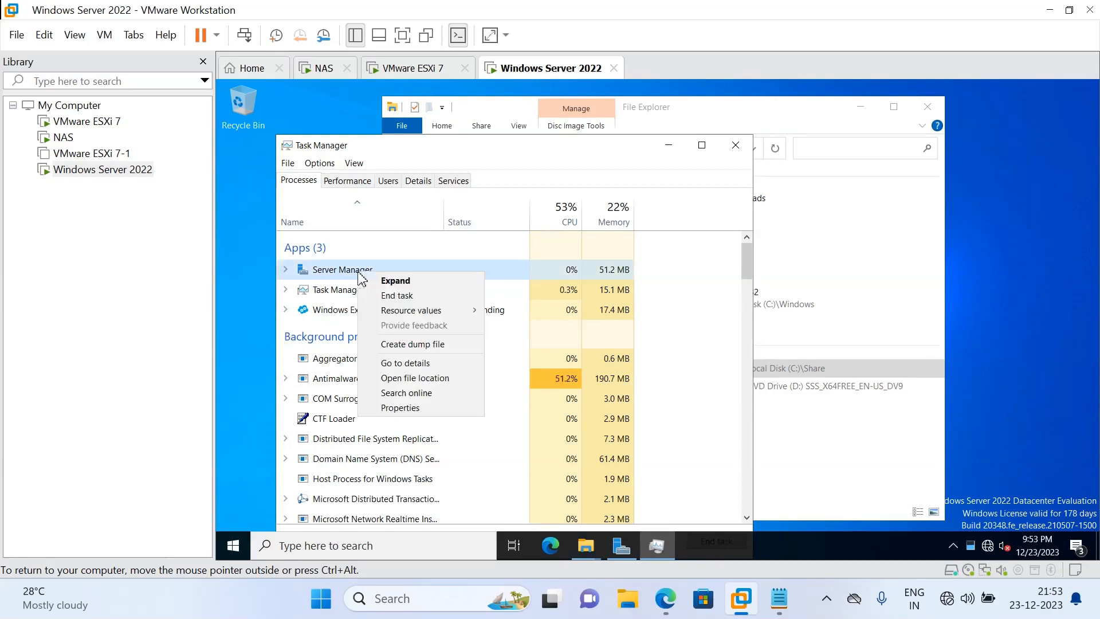
pyautogui.click(409, 295)
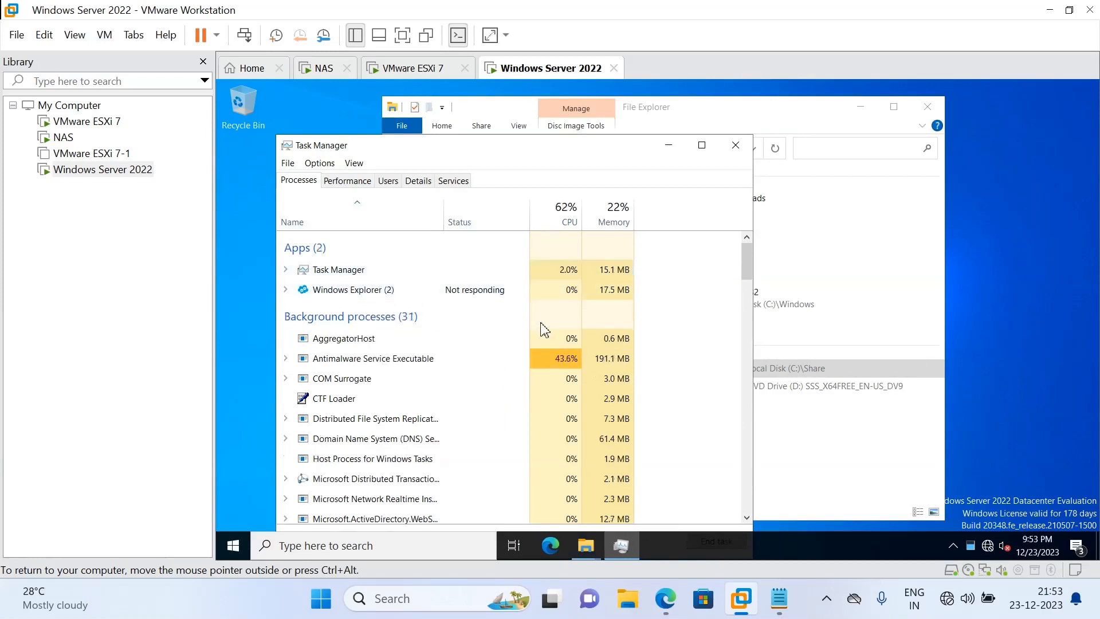
pyautogui.rightClick(382, 293)
pyautogui.click(421, 332)
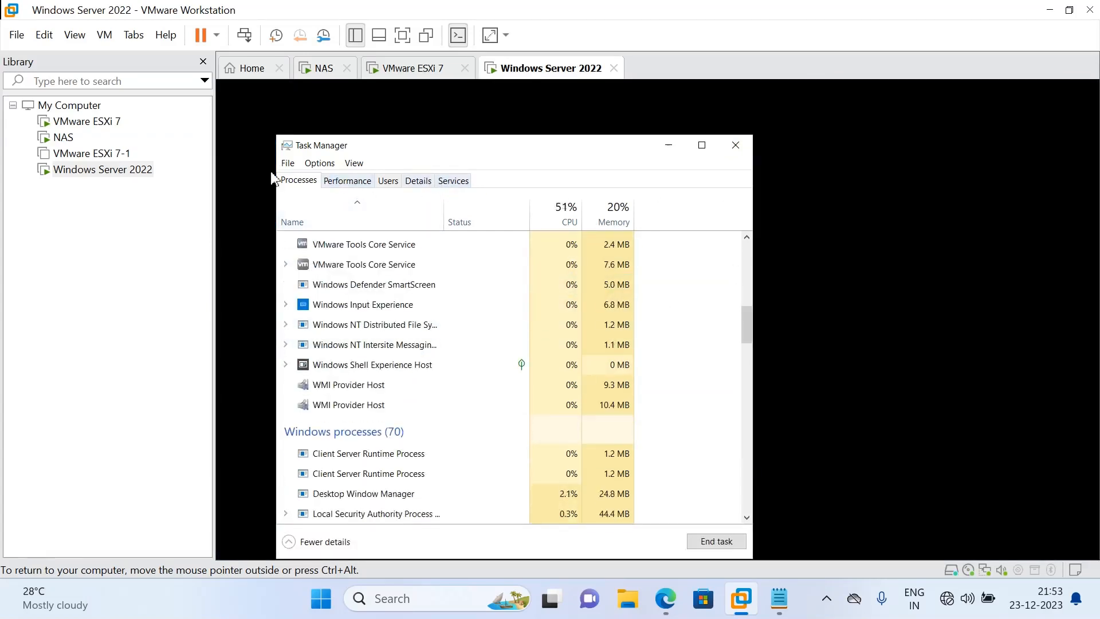
# Run 'explorer' as a new task to restore the desktop, then close Task Manager
pyautogui.click(288, 163)
pyautogui.click(303, 180)
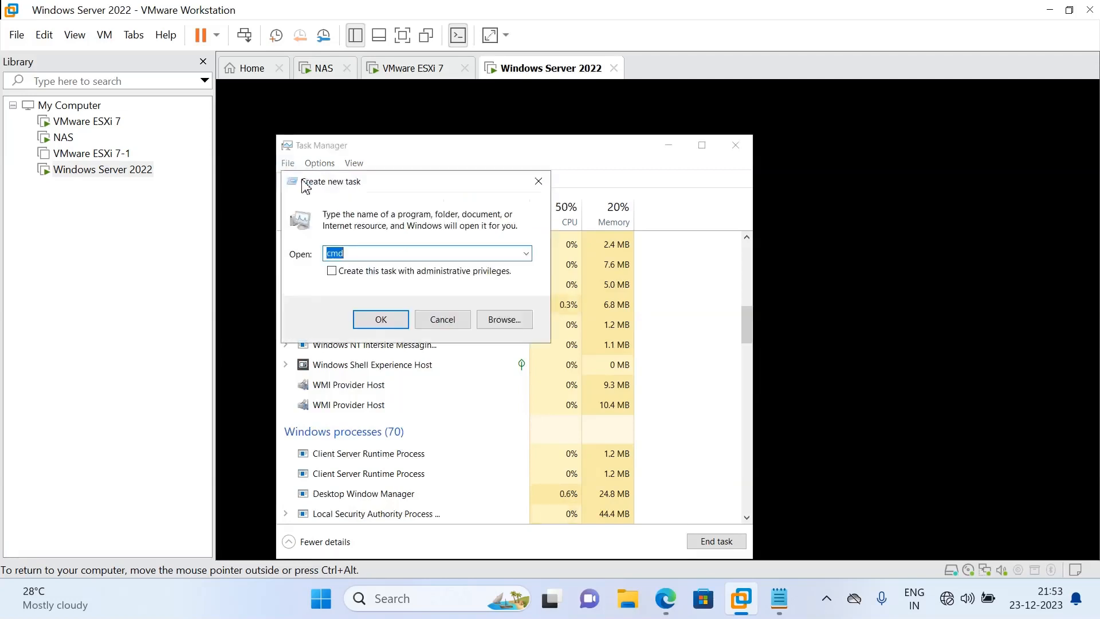
pyautogui.write('explorer')
pyautogui.press('Return')
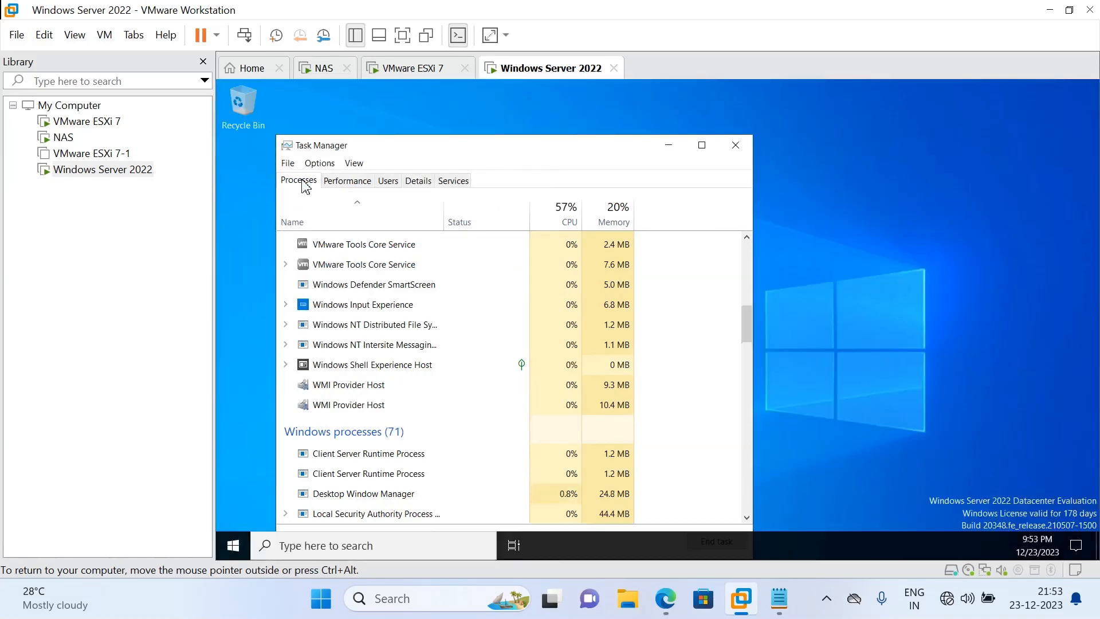
pyautogui.click(735, 145)
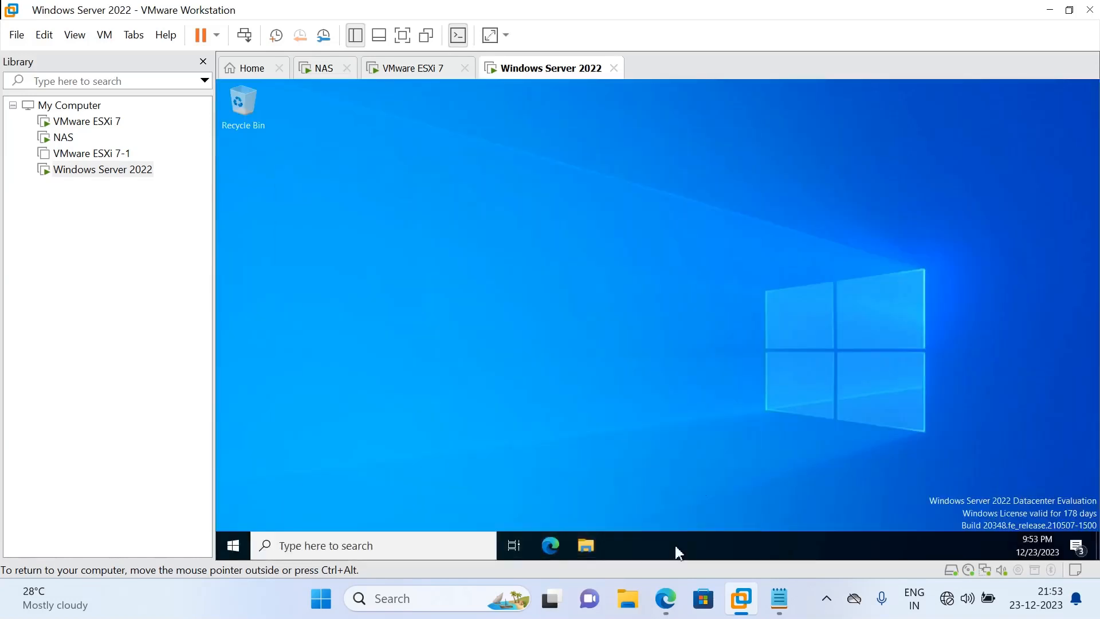
# Browse DVD Drive (E:) to vcsa-ui-installer\win32 and launch the installer application
pyautogui.moveTo(665, 598)
pyautogui.click(813, 385)
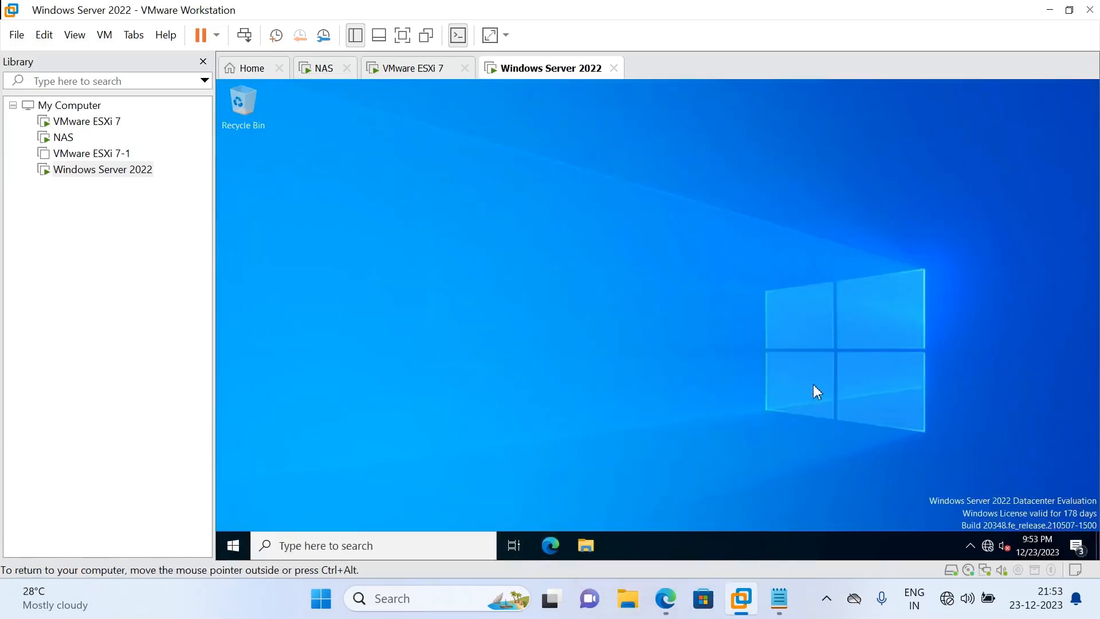
pyautogui.click(587, 547)
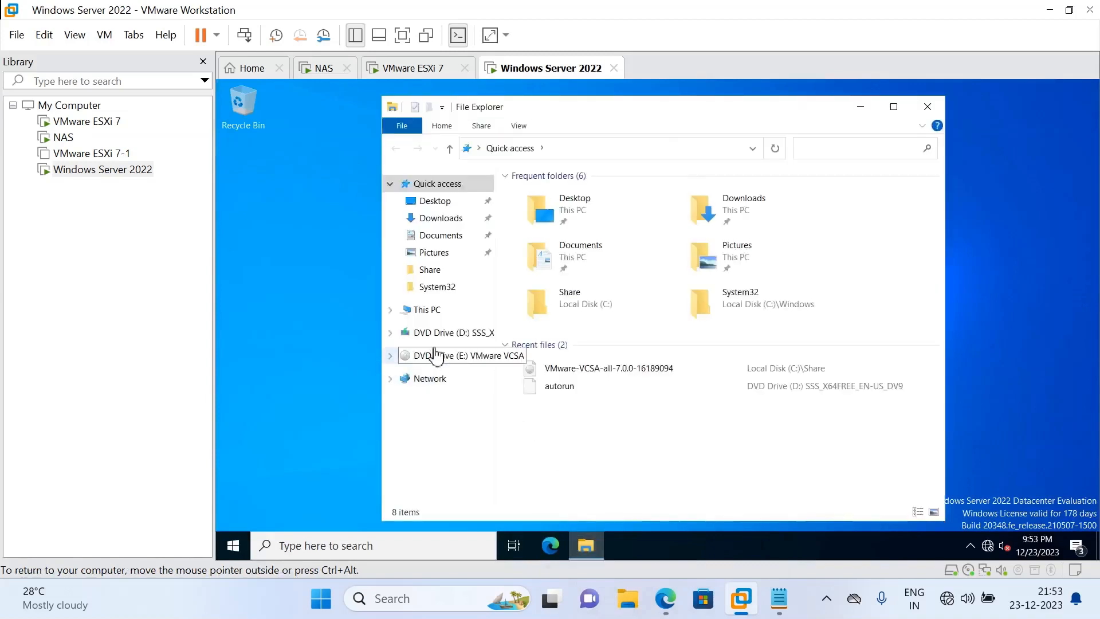
pyautogui.click(476, 361)
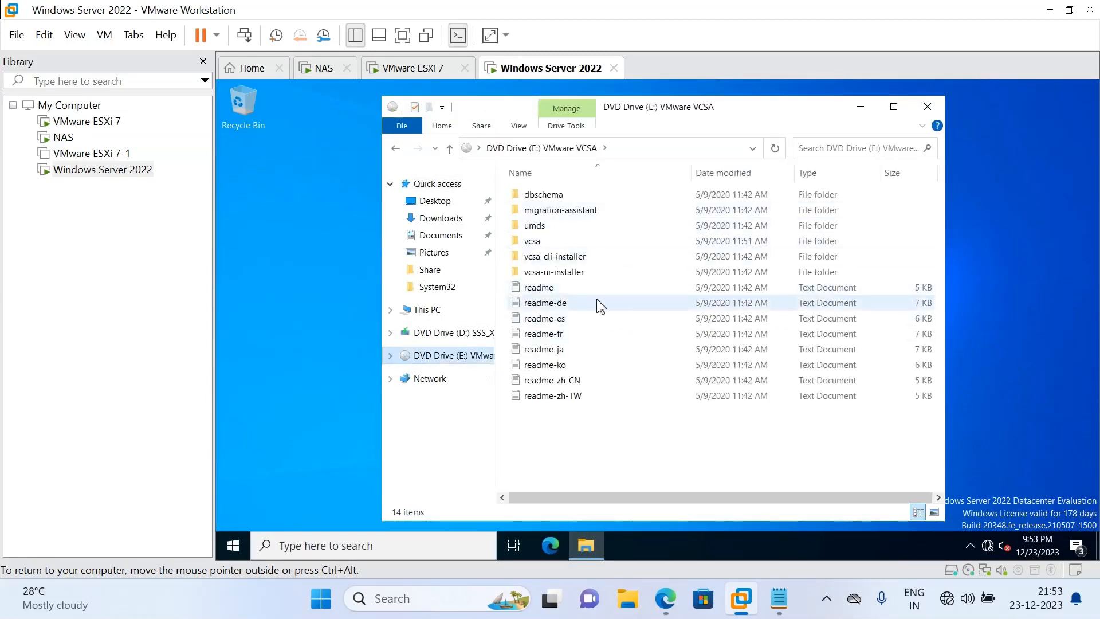
pyautogui.doubleClick(579, 272)
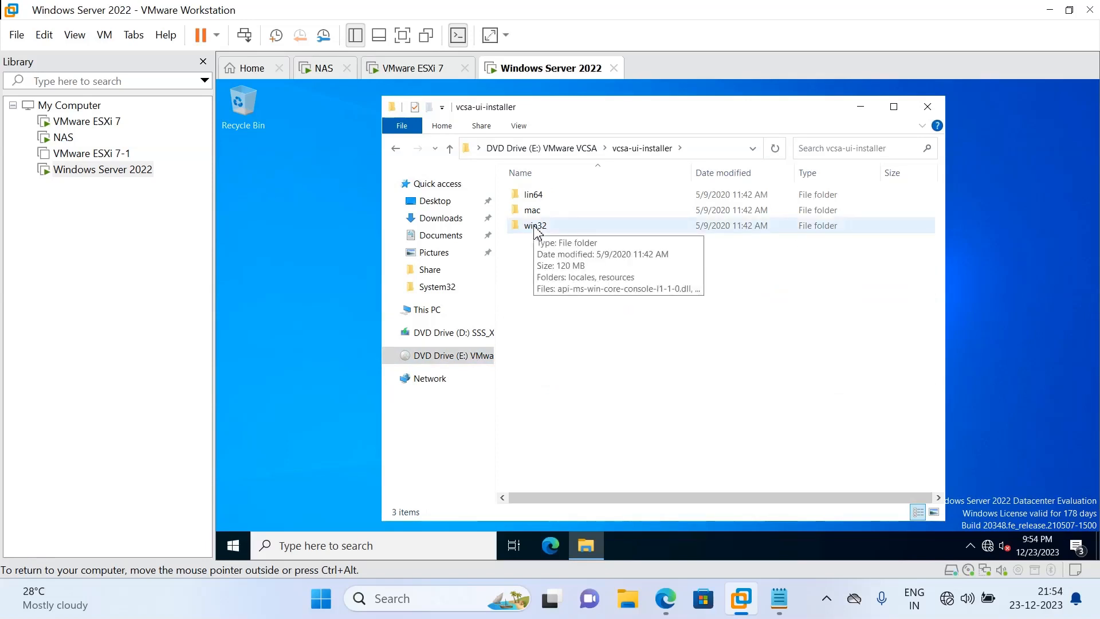
pyautogui.doubleClick(536, 228)
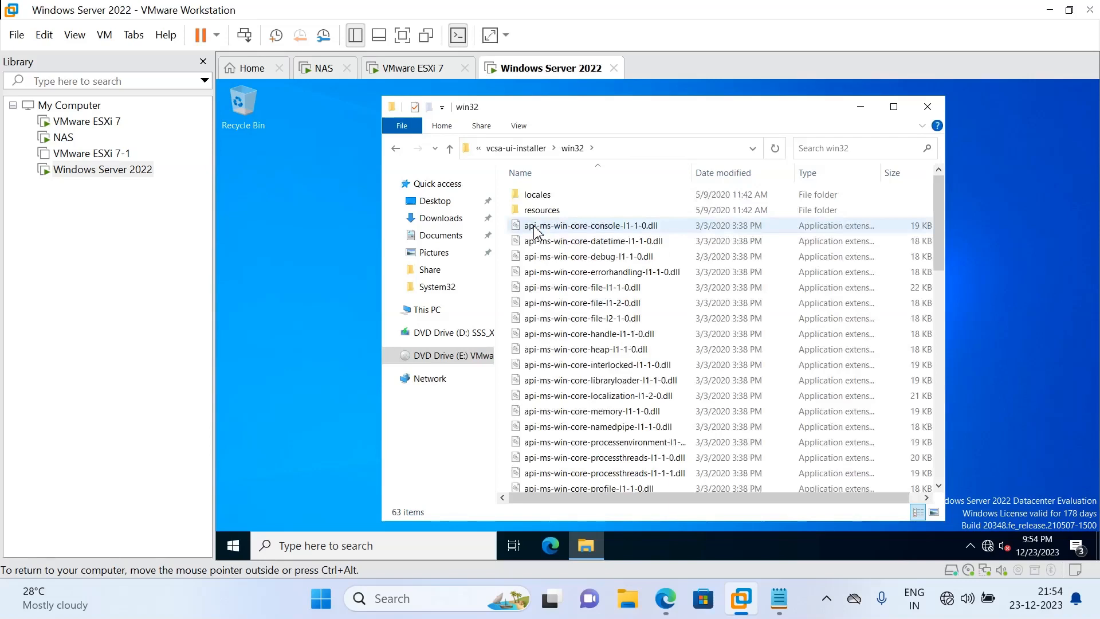
pyautogui.click(395, 149)
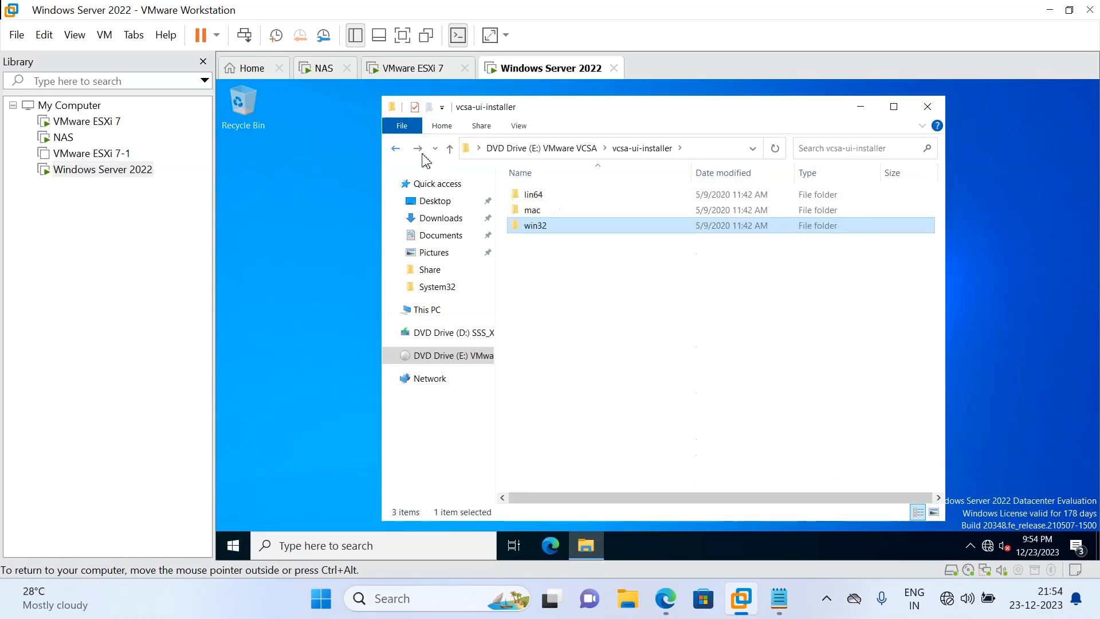
pyautogui.doubleClick(547, 226)
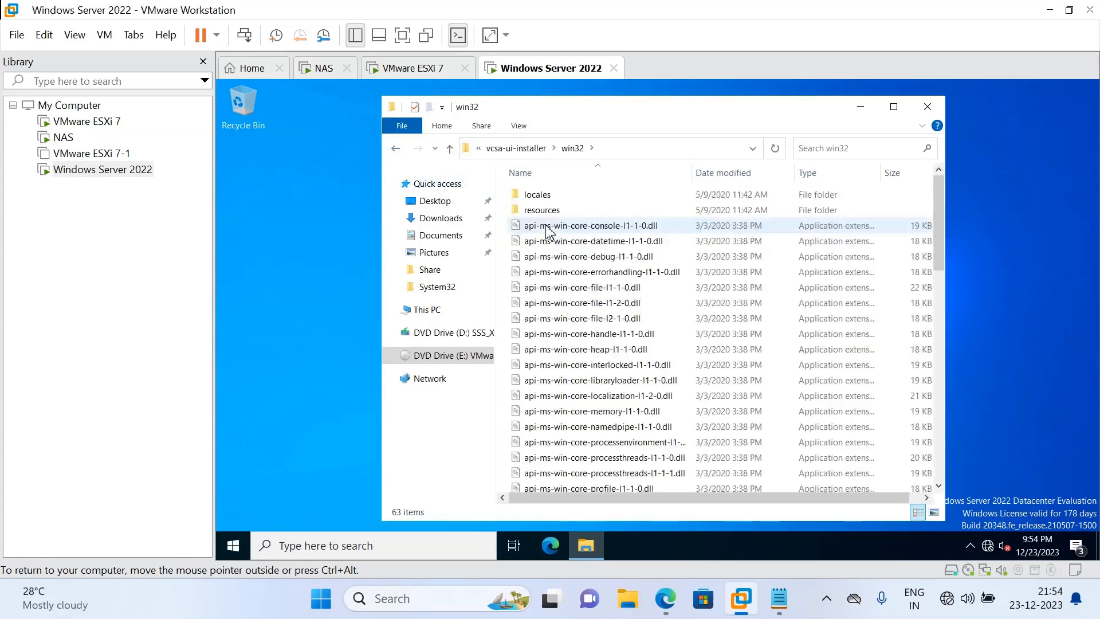
pyautogui.moveTo(941, 256); pyautogui.dragTo(920, 443)
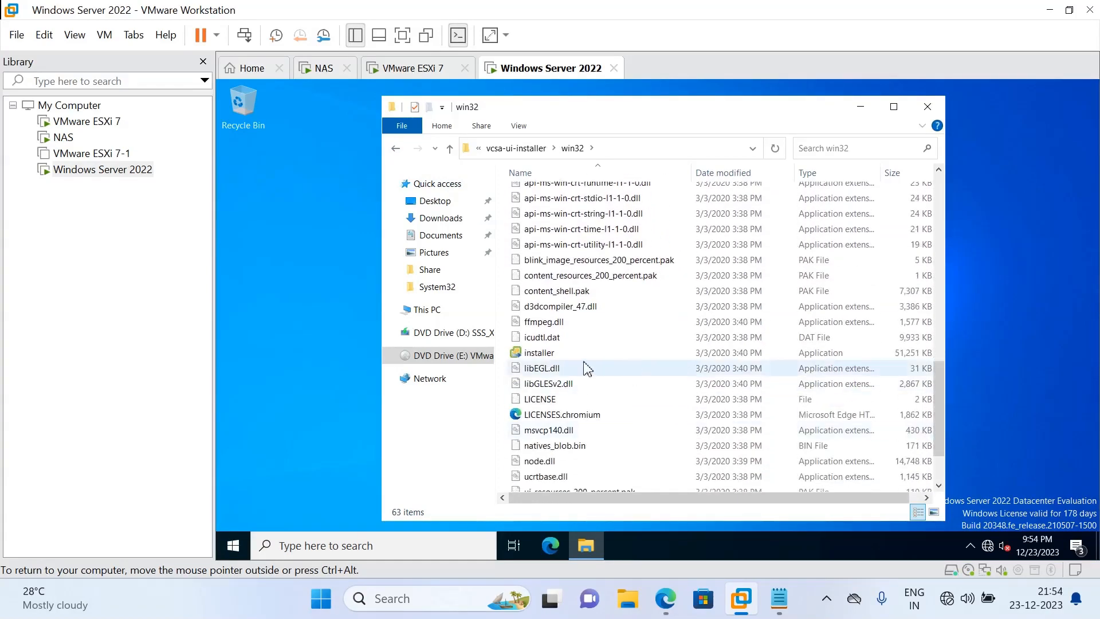
pyautogui.click(555, 354)
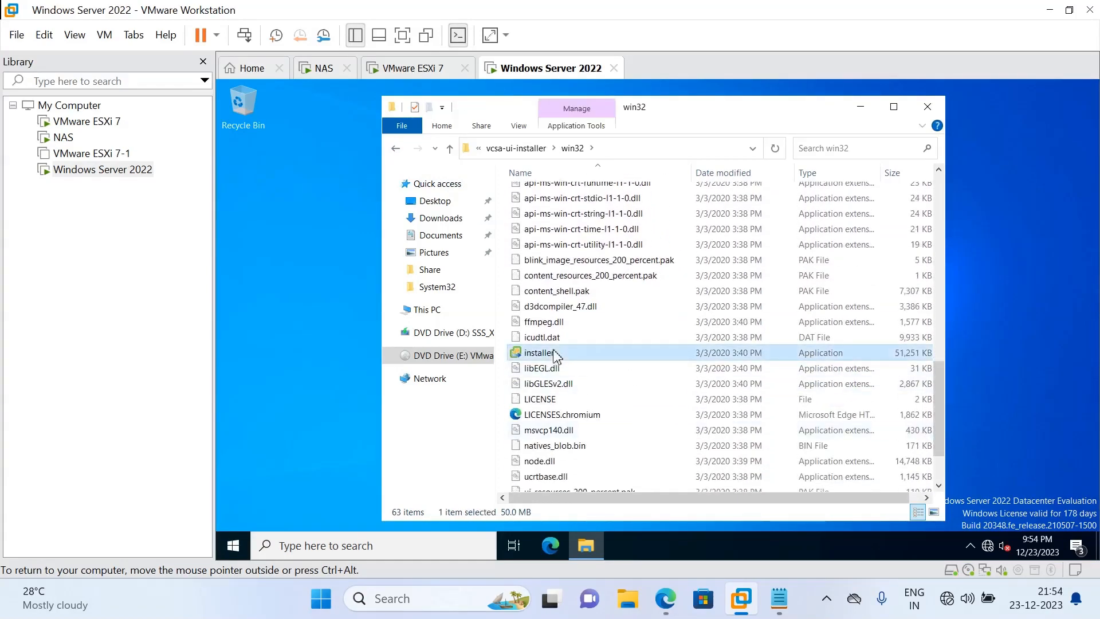
pyautogui.doubleClick(554, 353)
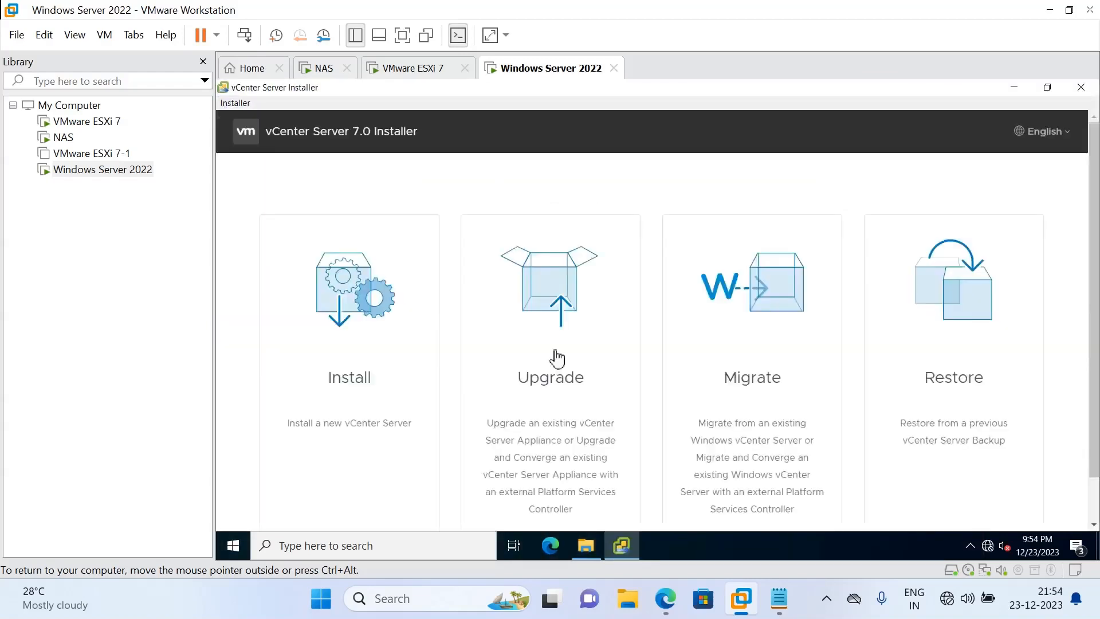
# Choose Install, pass the introduction page, and accept the license agreement terms
pyautogui.click(353, 380)
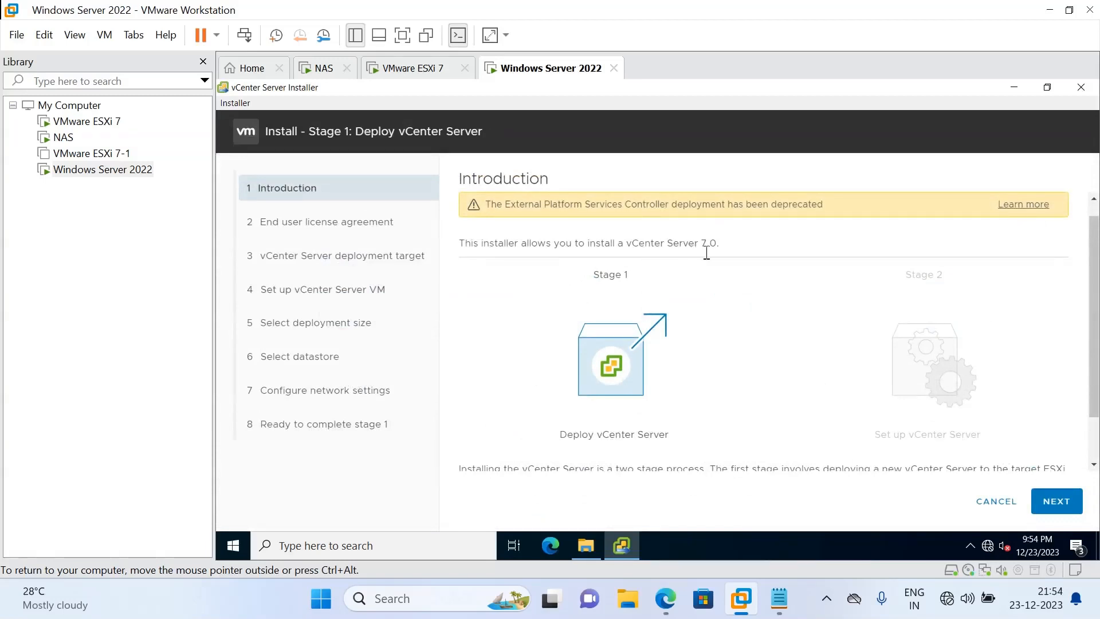
pyautogui.click(1056, 501)
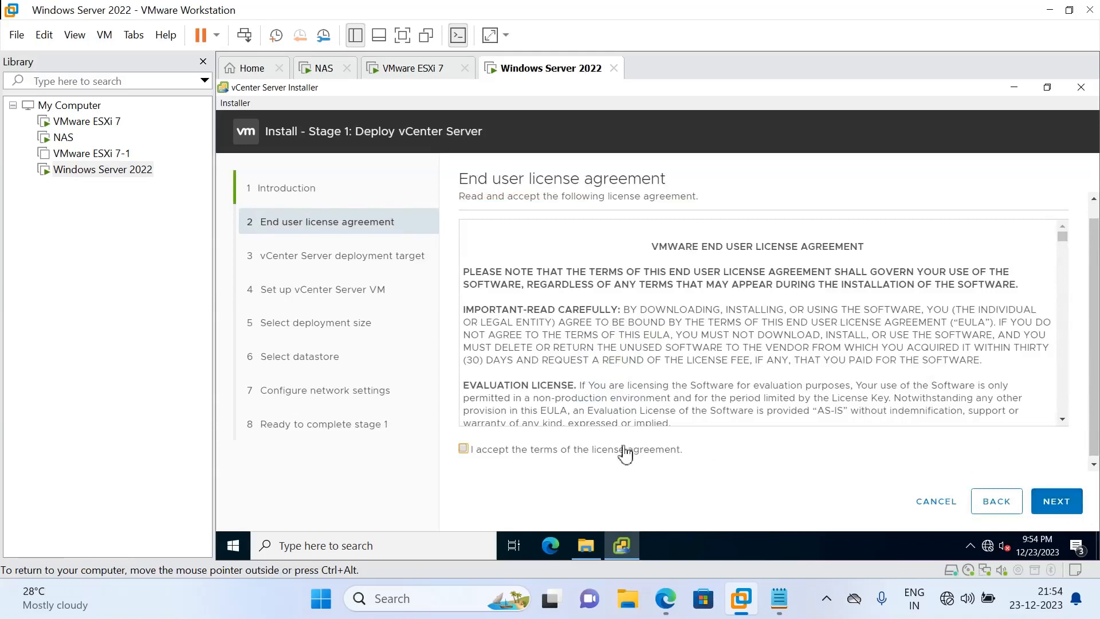
pyautogui.click(464, 449)
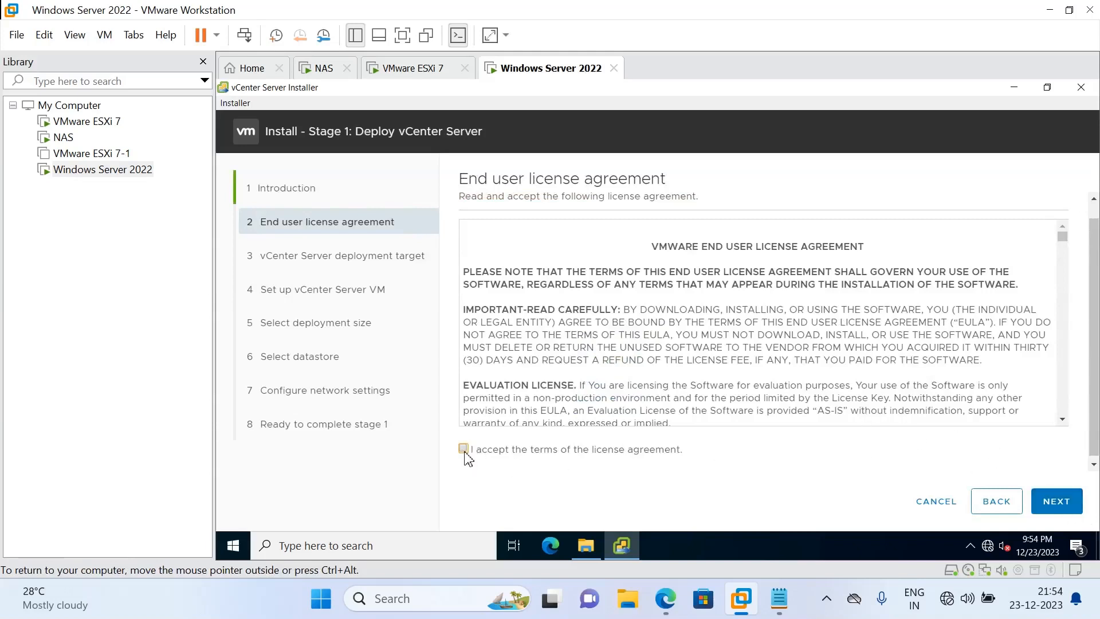
pyautogui.click(1056, 502)
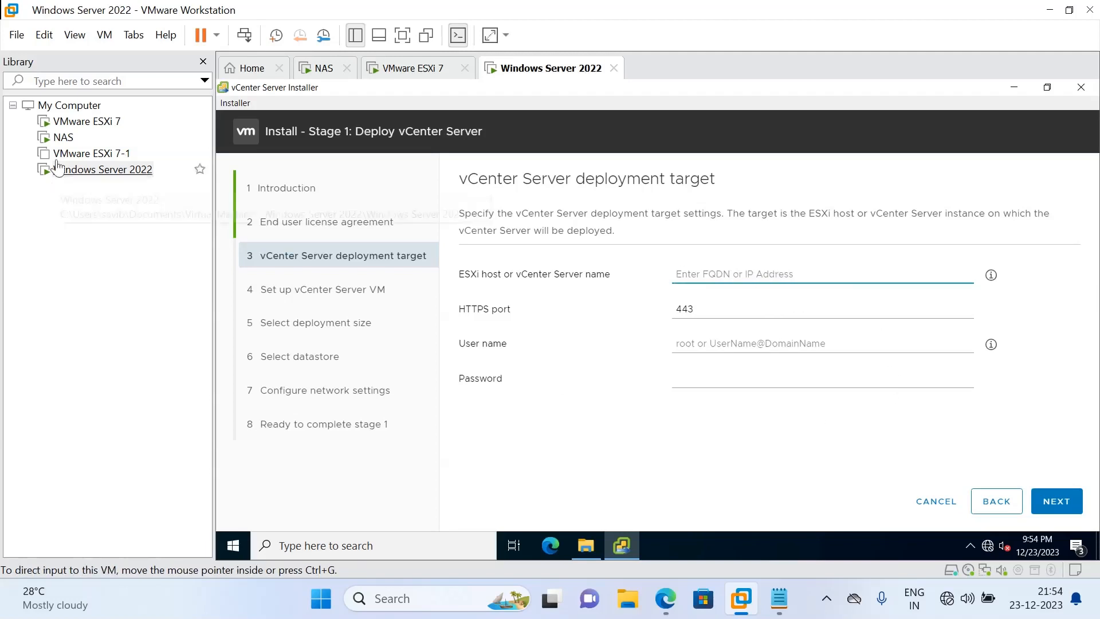
# Switch to the VMware ESXi 7 VM and wake its dimmed console
pyautogui.click(97, 130)
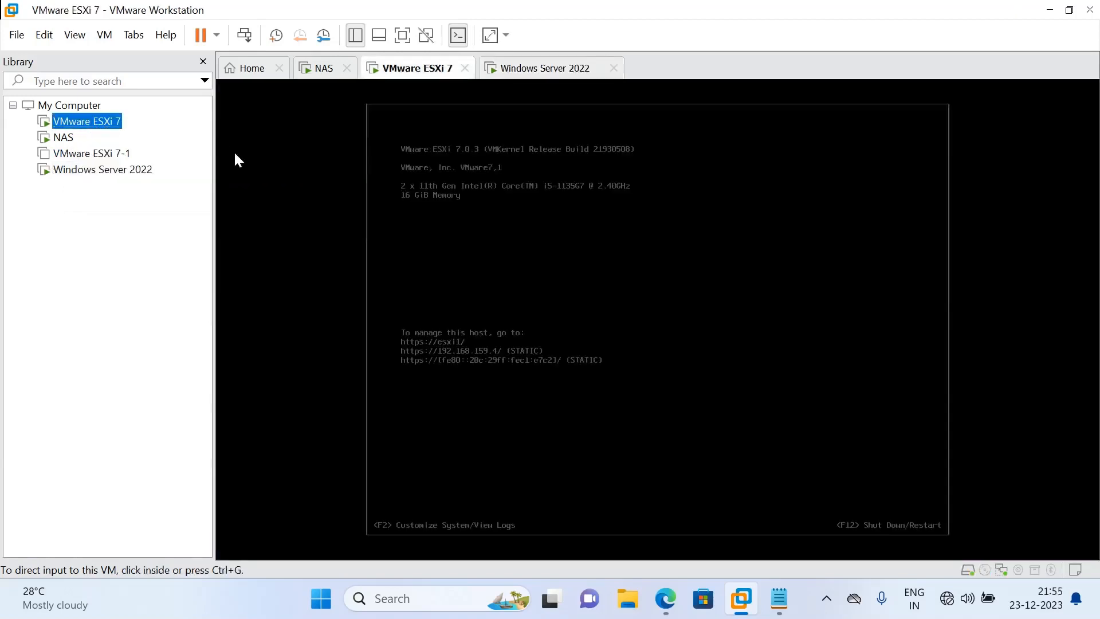
pyautogui.click(492, 310)
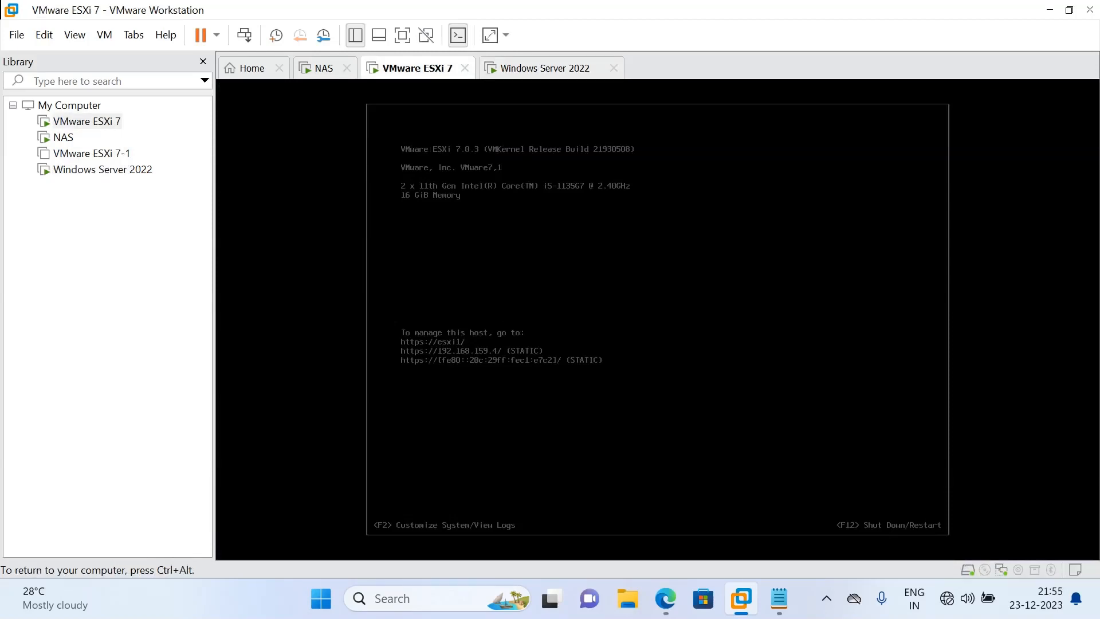
pyautogui.press('F2')
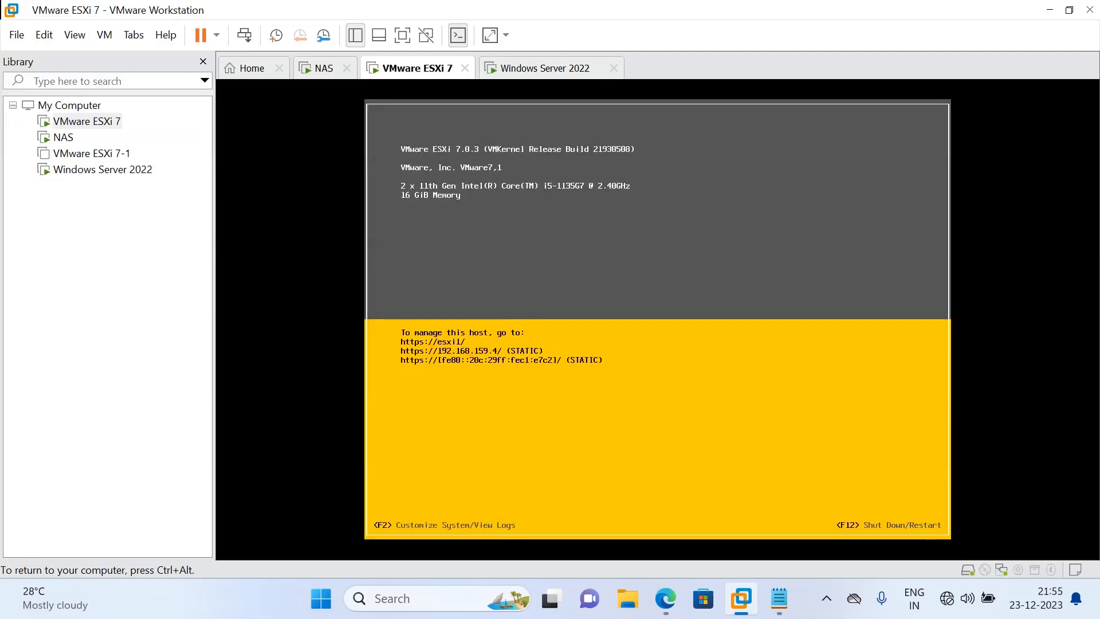
pyautogui.hotkey('ctrl', 'alt')
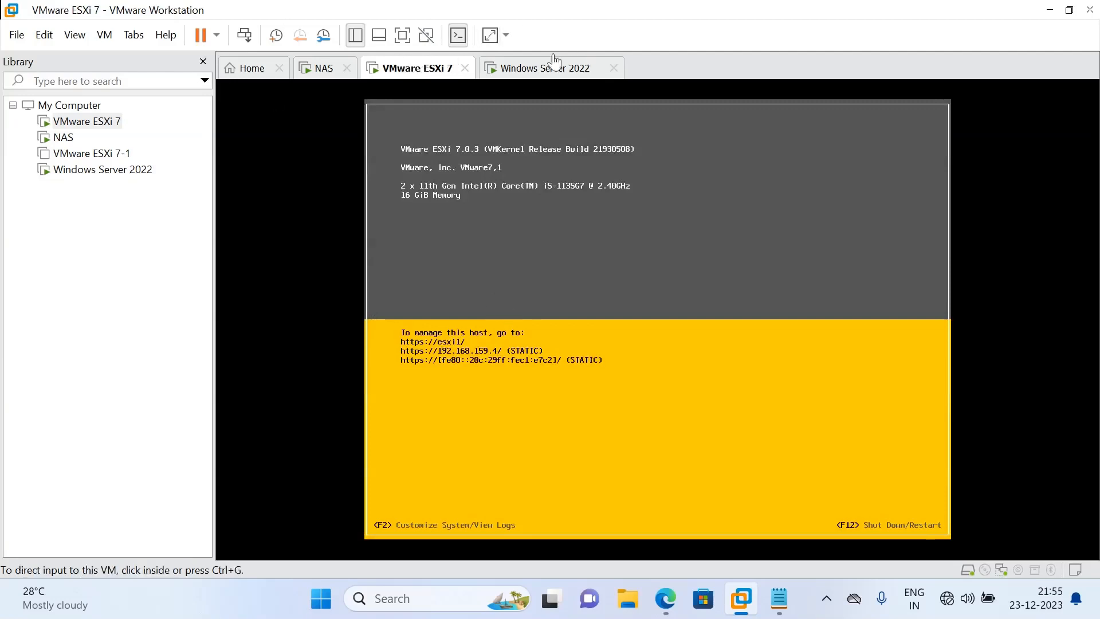
pyautogui.click(664, 598)
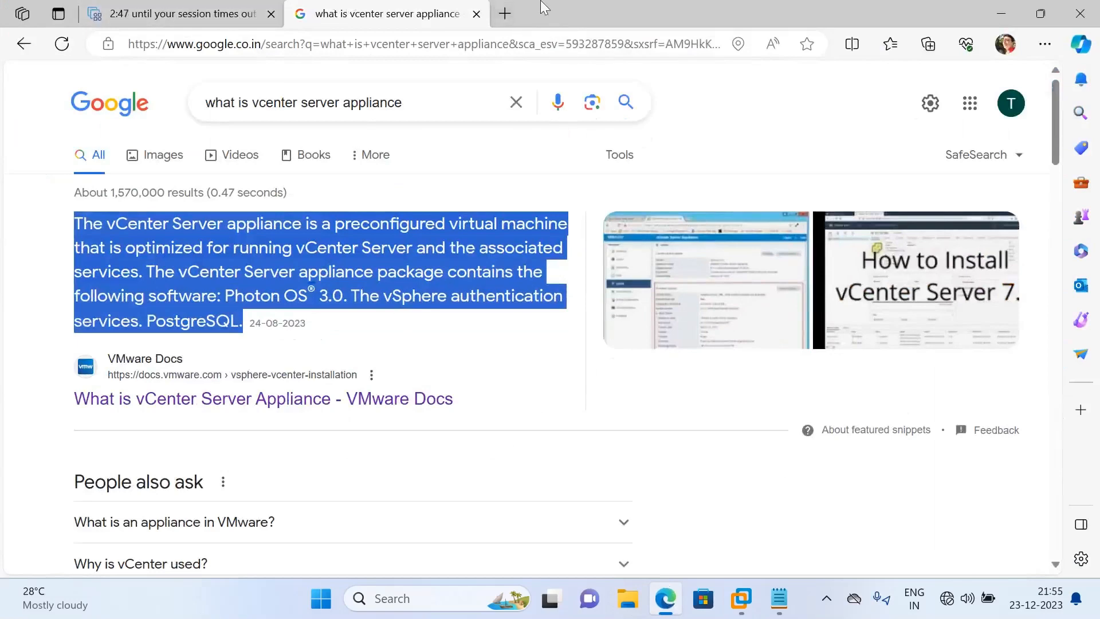
pyautogui.click(1001, 13)
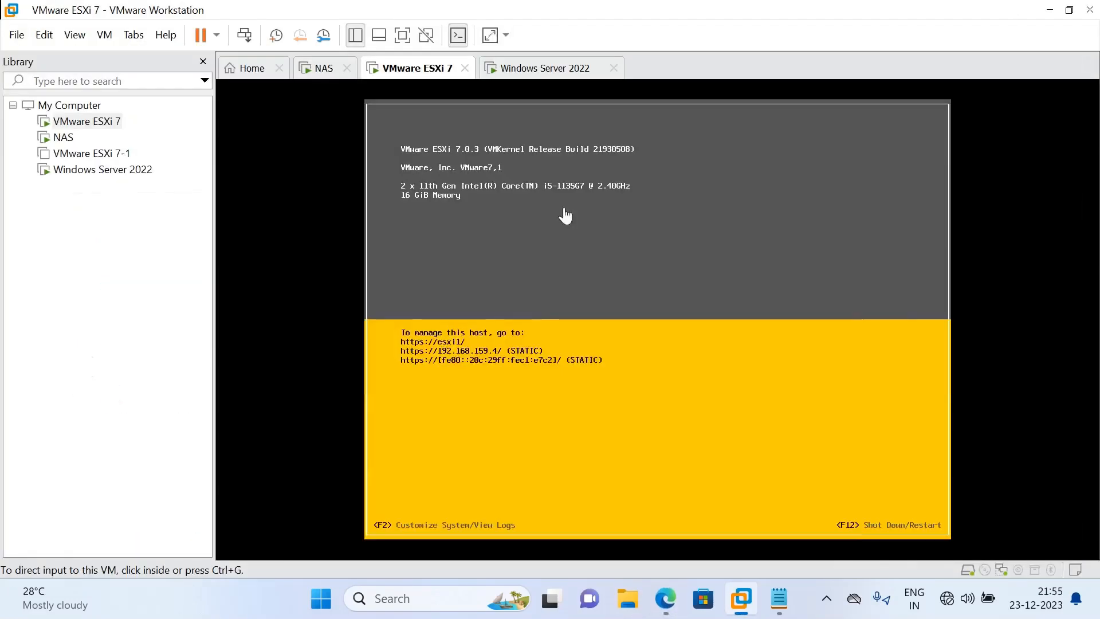
# Log in to ESXi system customization and open Configure Management Network
pyautogui.click(530, 395)
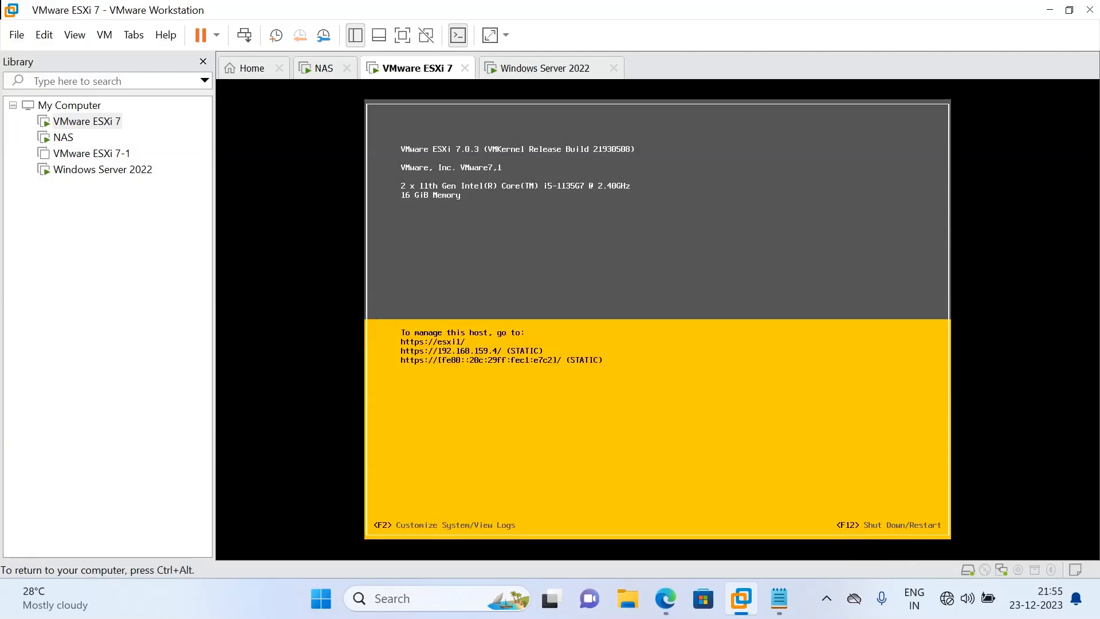
pyautogui.press('F2')
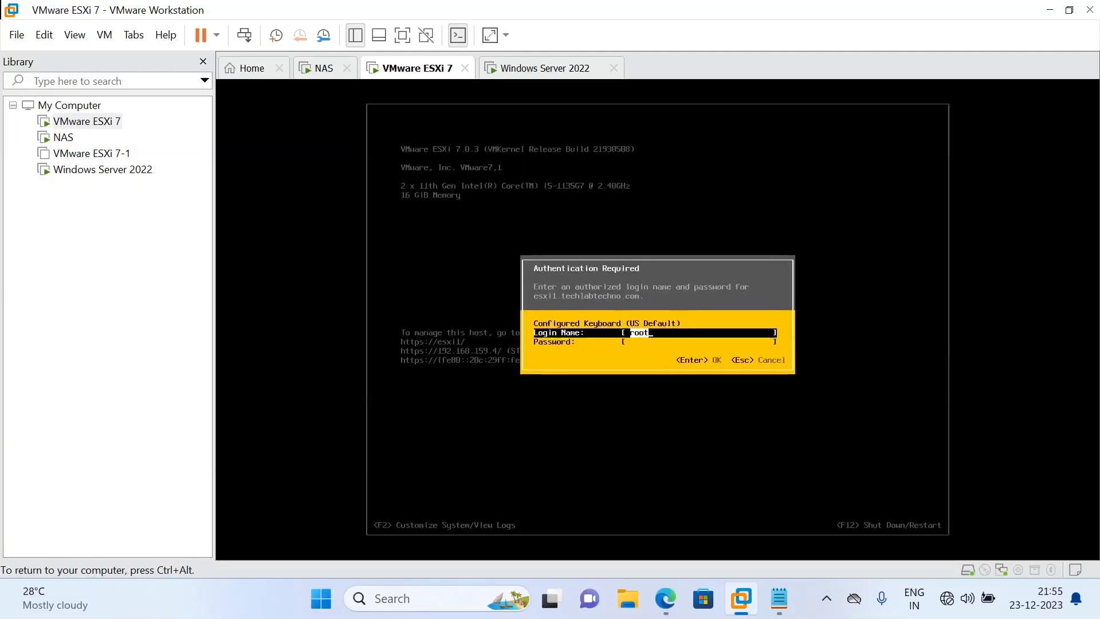
pyautogui.press('Tab')
pyautogui.write('*')
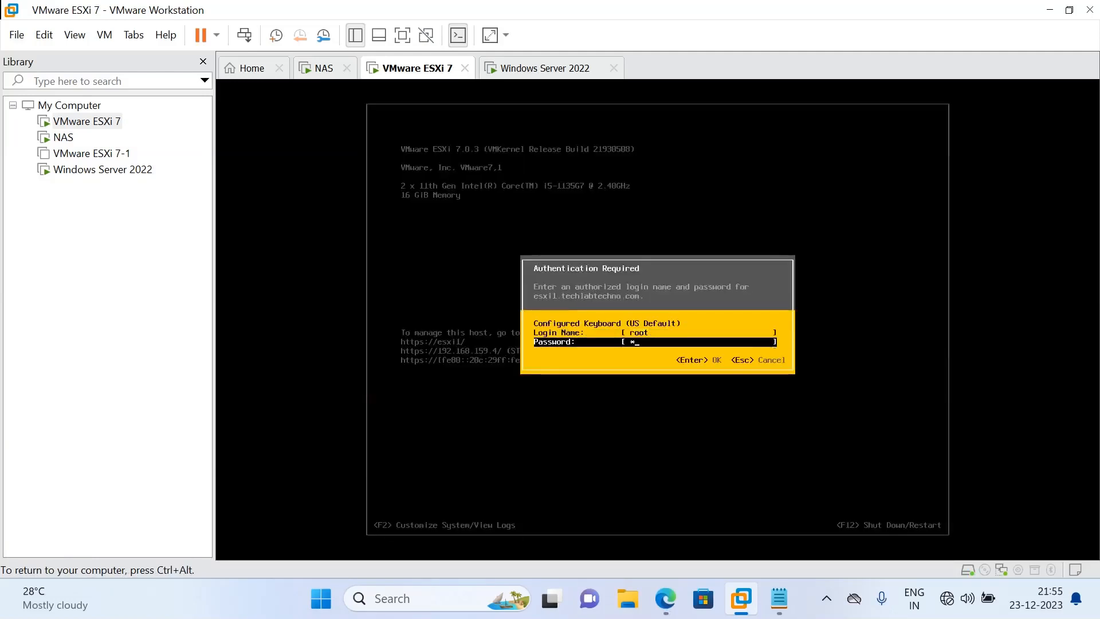
pyautogui.write('*******')
pyautogui.press('Return')
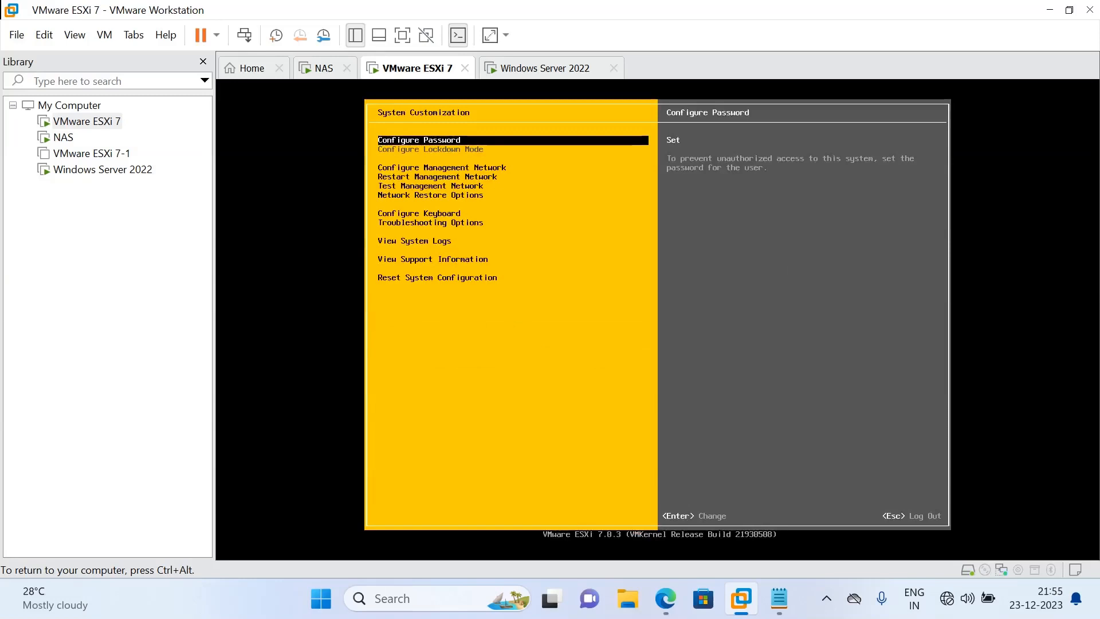
pyautogui.press('Down')
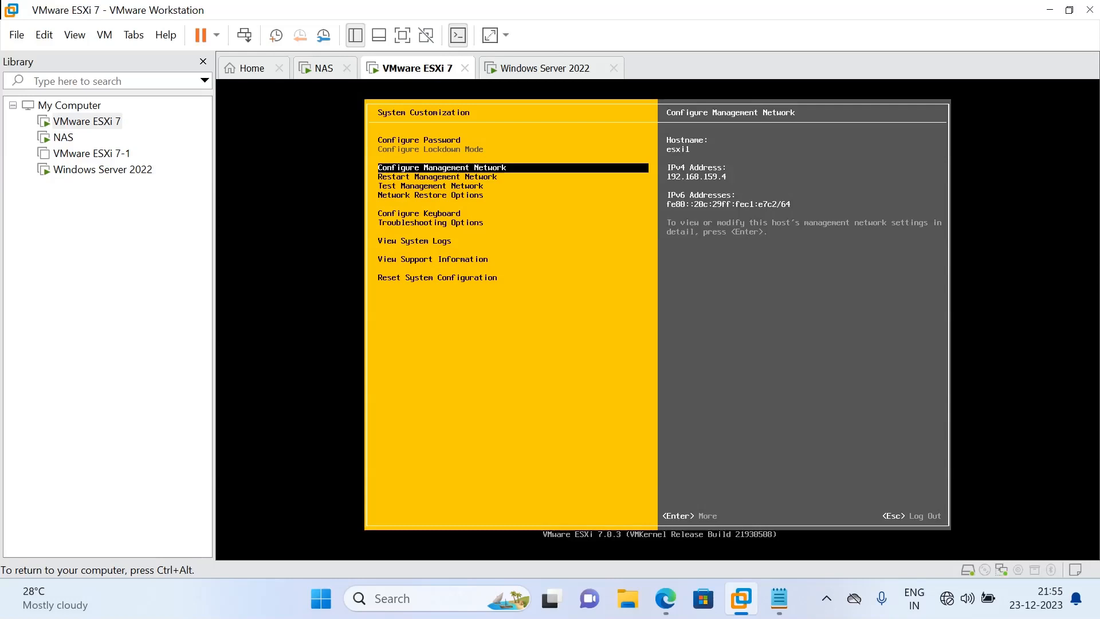
pyautogui.press('Down')
pyautogui.press('Down')
pyautogui.press('Down')
pyautogui.press('Down')
pyautogui.press('Down')
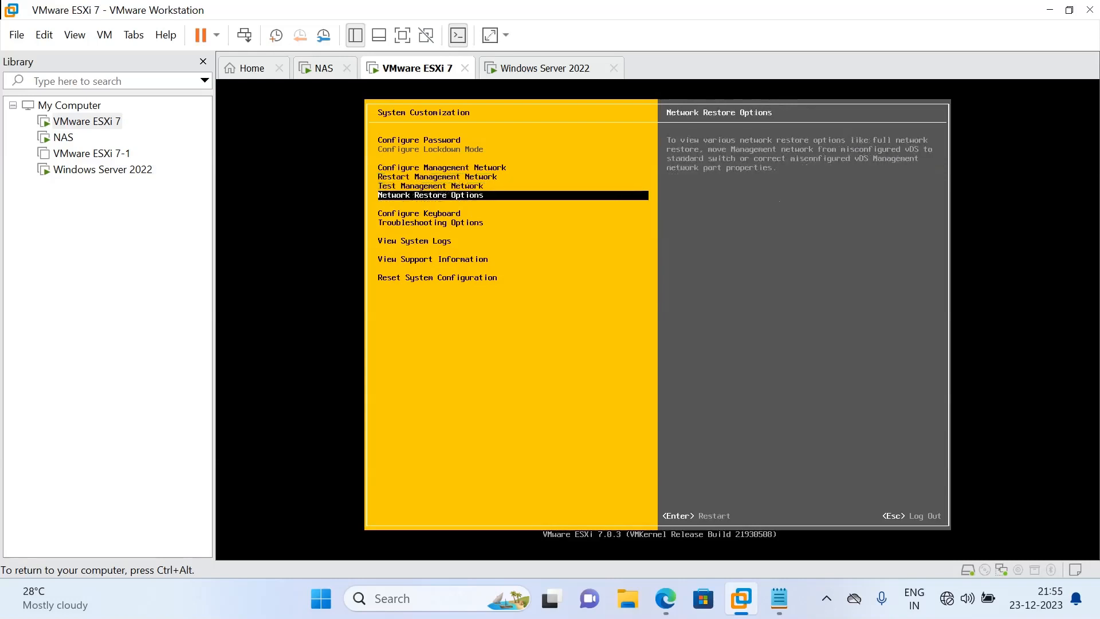
pyautogui.press('Up')
pyautogui.press('Up')
pyautogui.press('Up')
pyautogui.press('Up')
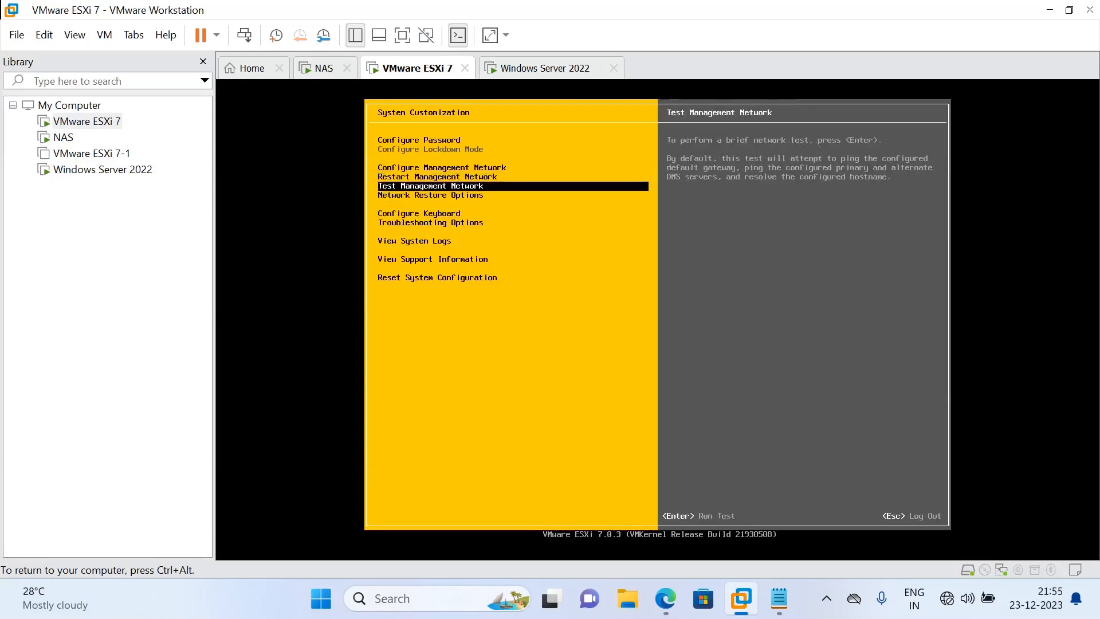
pyautogui.press('Up')
pyautogui.press('Return')
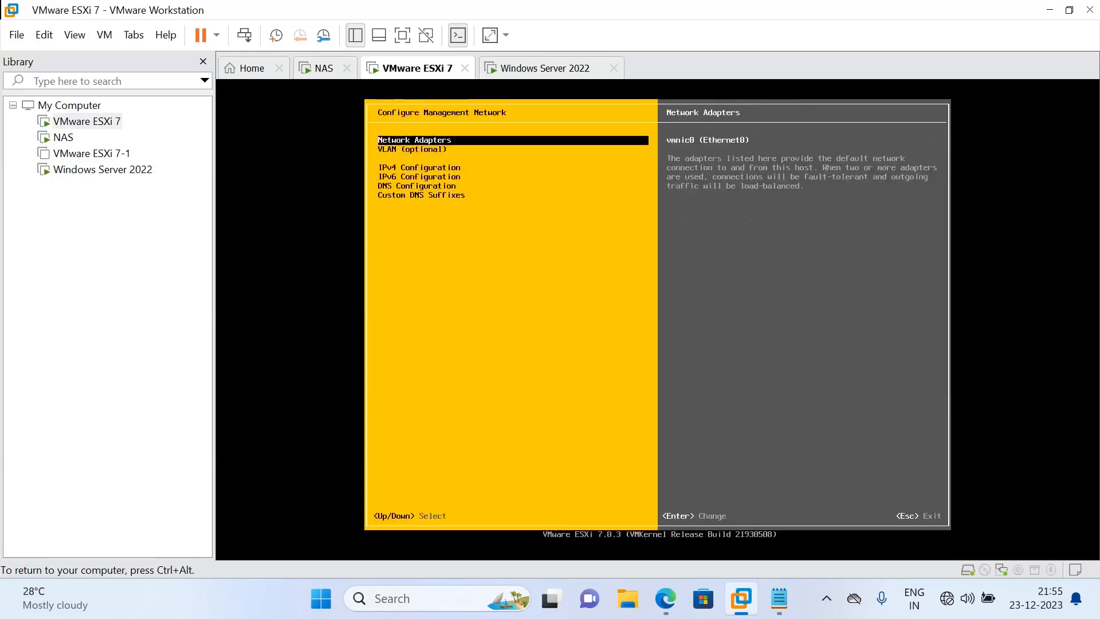
# Check the ESXi DNS configuration and custom suffix techlabtechno.com, then return to the Windows Server 2022 VM
pyautogui.press('Down')
pyautogui.press('Down')
pyautogui.press('Down')
pyautogui.press('Down')
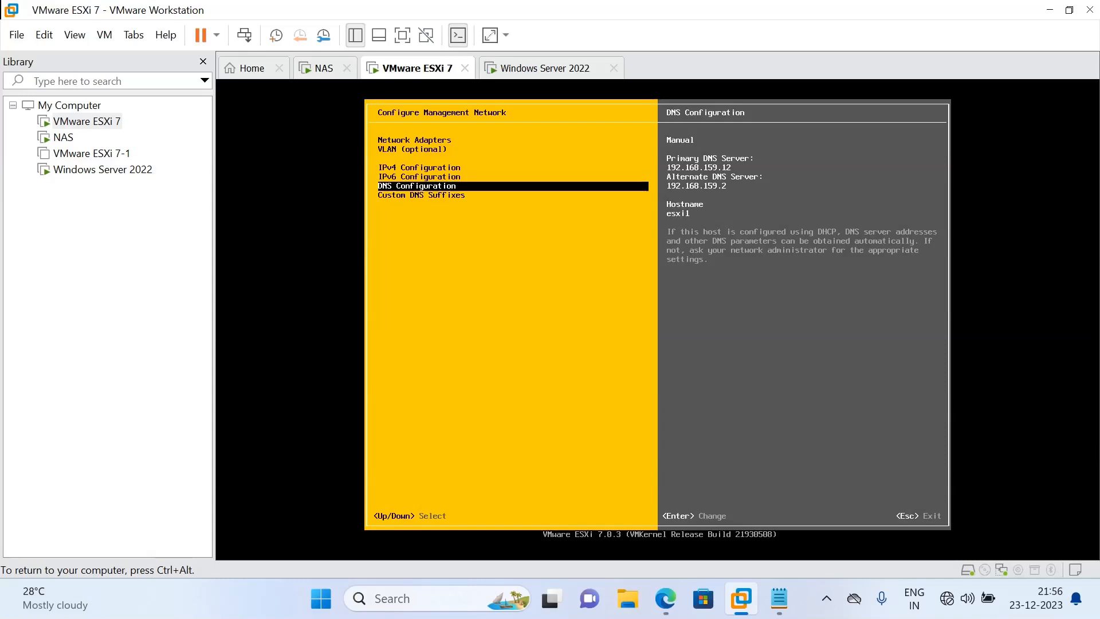
pyautogui.press('Down')
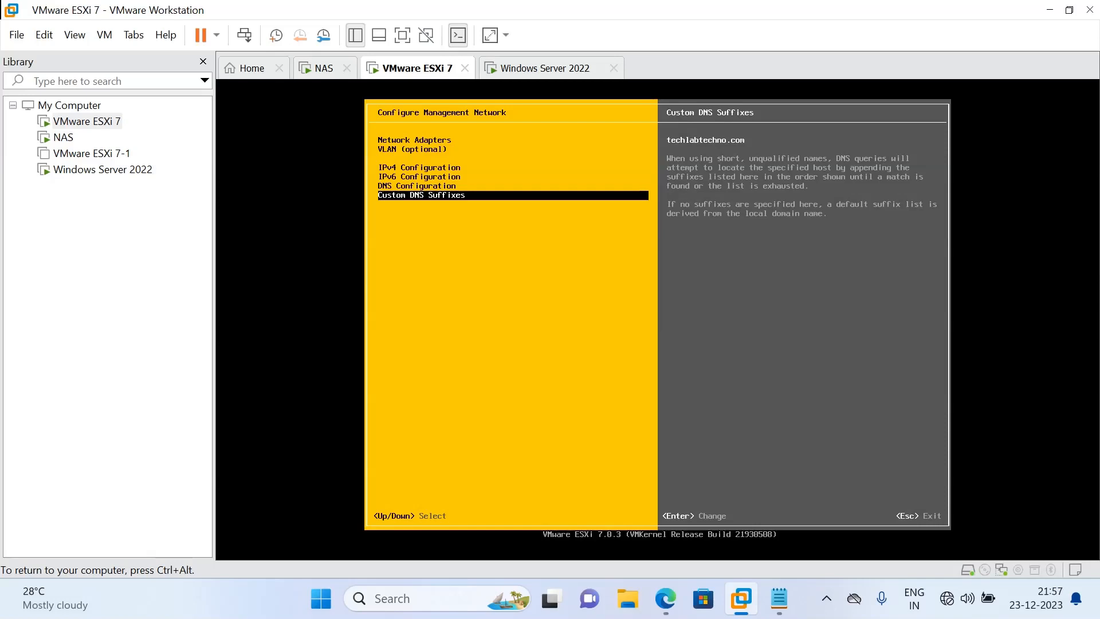
pyautogui.hotkey('ctrl', 'alt')
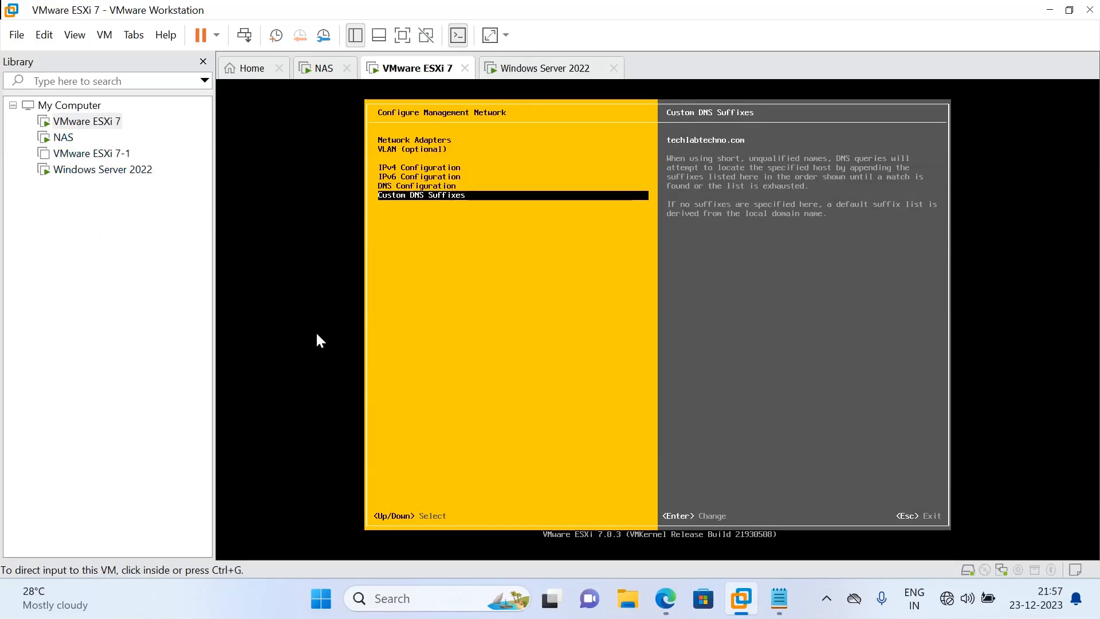
pyautogui.click(98, 168)
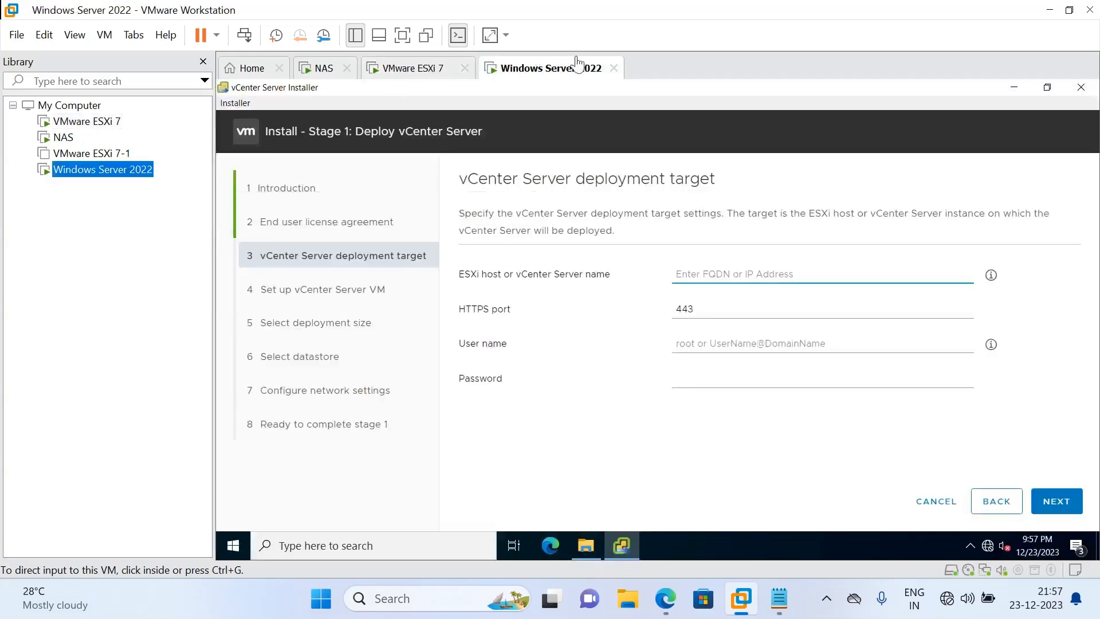
# Set the deployment target to ESXi host 192.168.159.4 with user root and its password
pyautogui.click(696, 279)
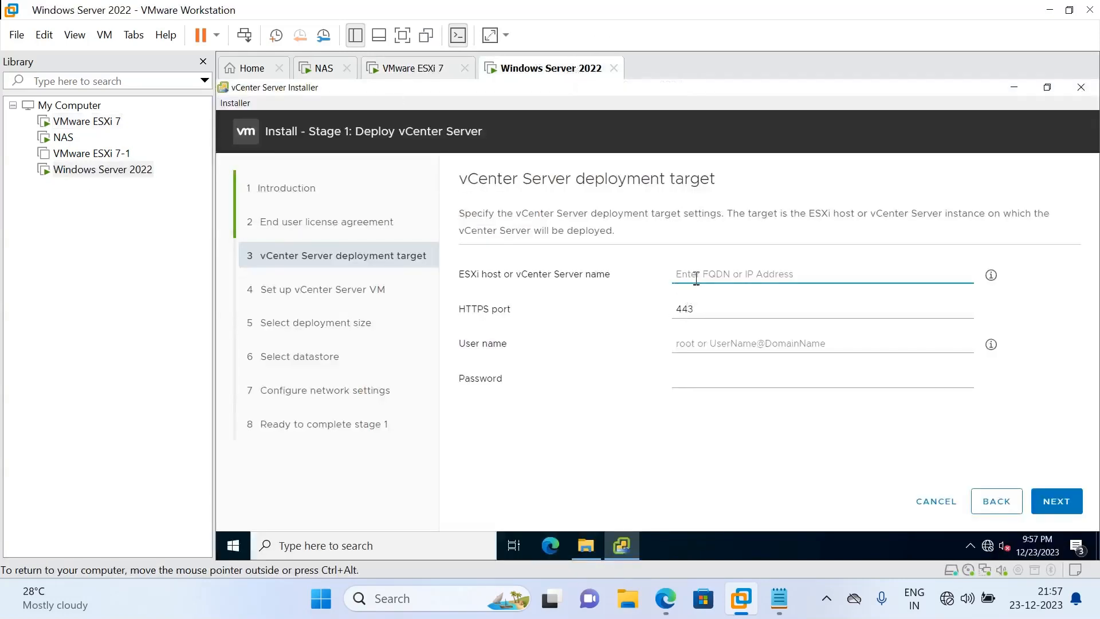
pyautogui.write('192.168.159')
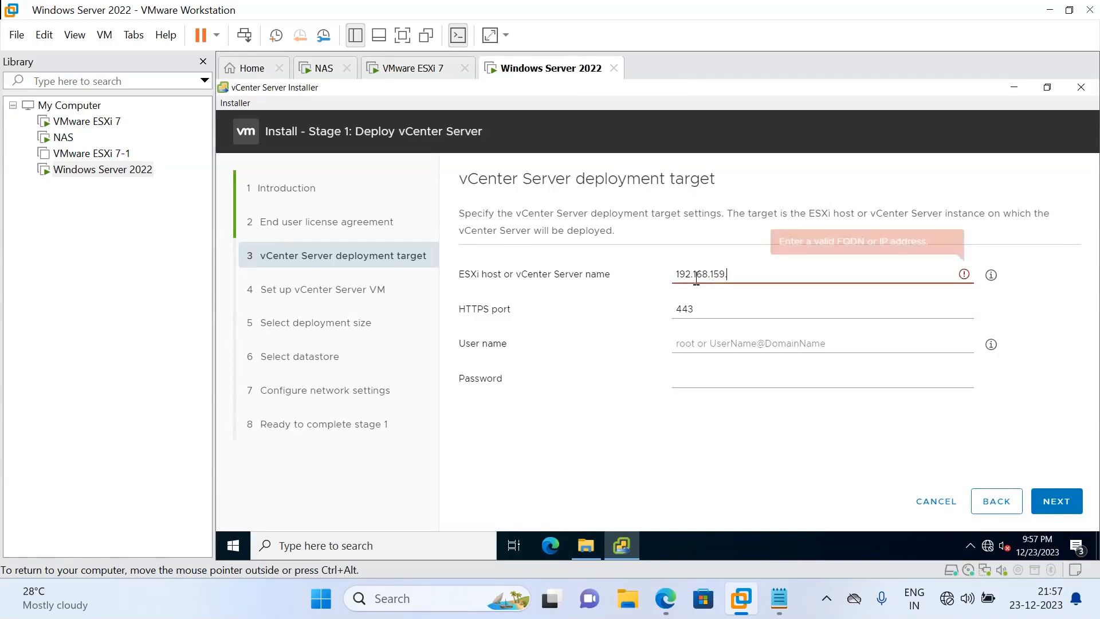
pyautogui.write('.4')
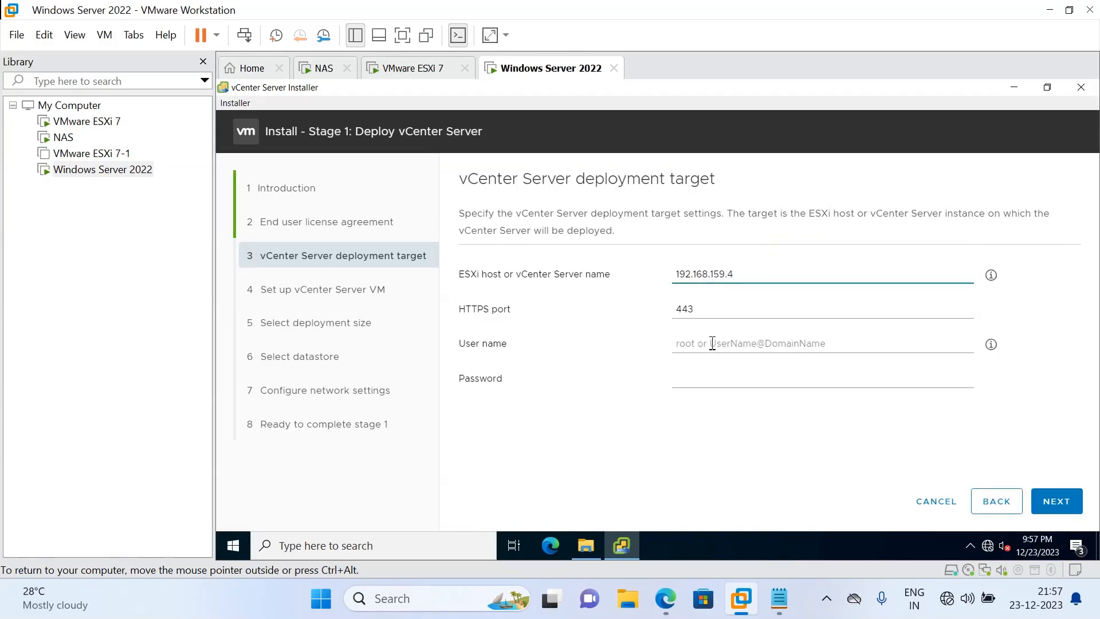
pyautogui.click(704, 344)
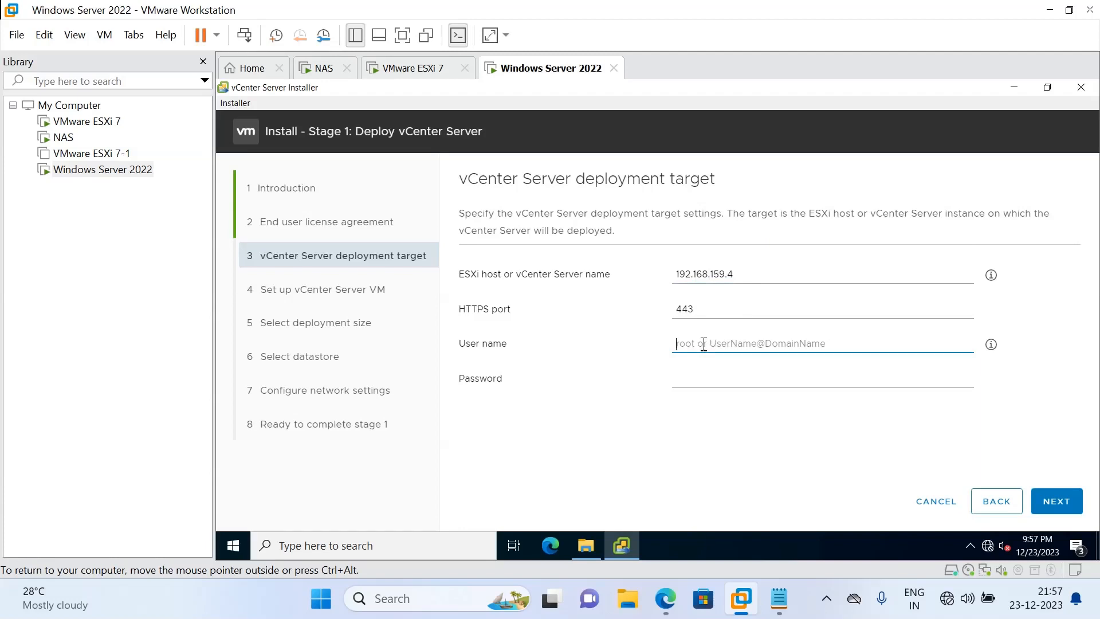
pyautogui.press('Tab')
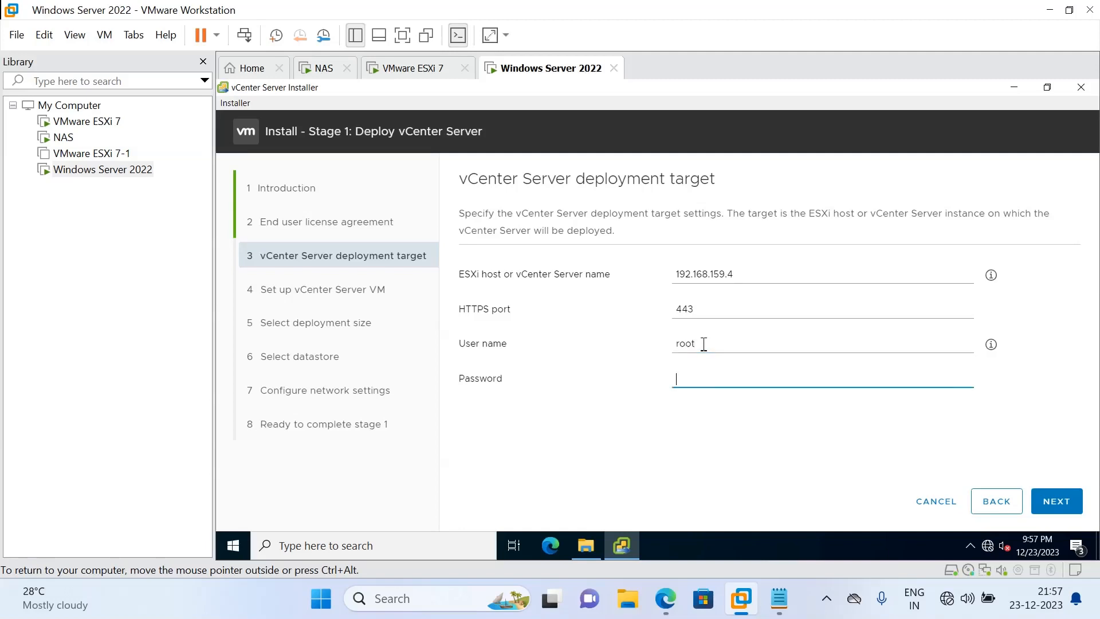
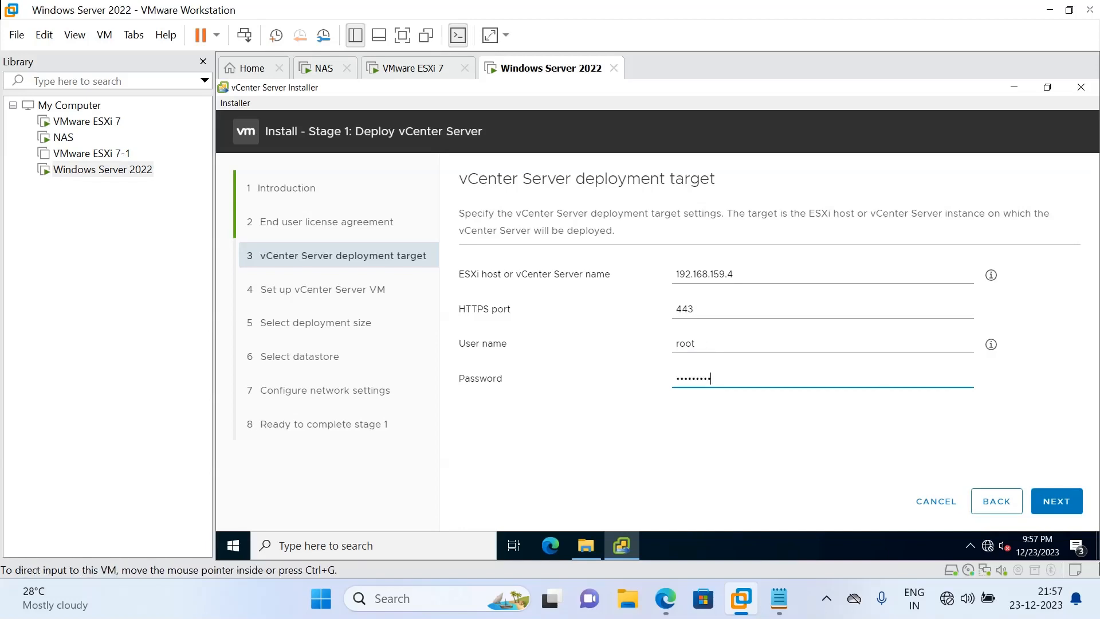
pyautogui.click(1057, 508)
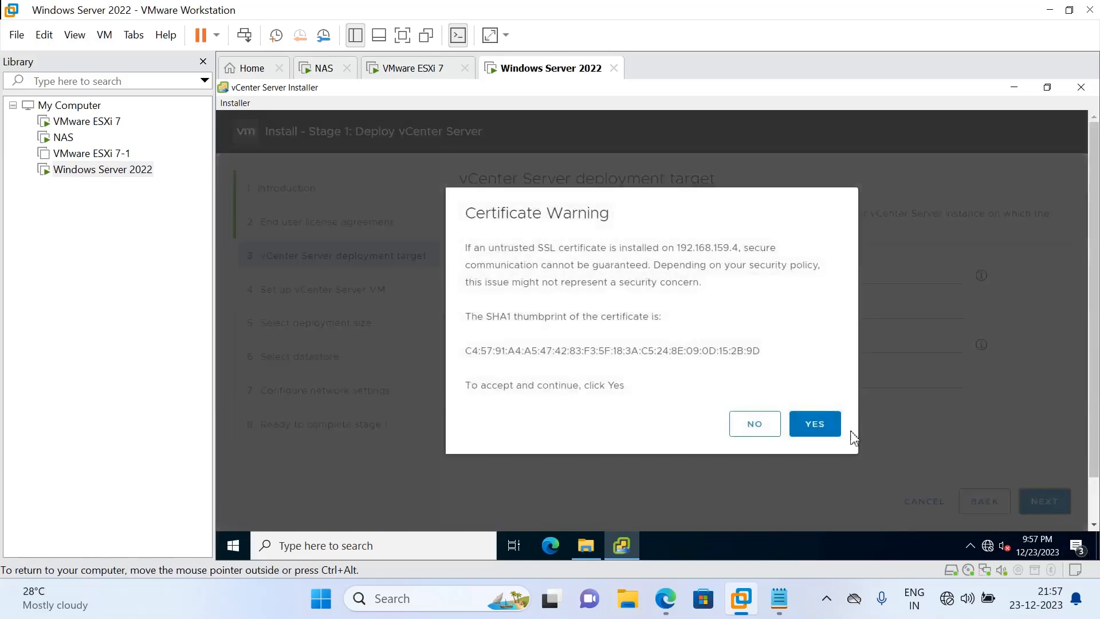
# Accept the host certificate, name the appliance VM VCSA, and set and confirm its root password
pyautogui.click(818, 427)
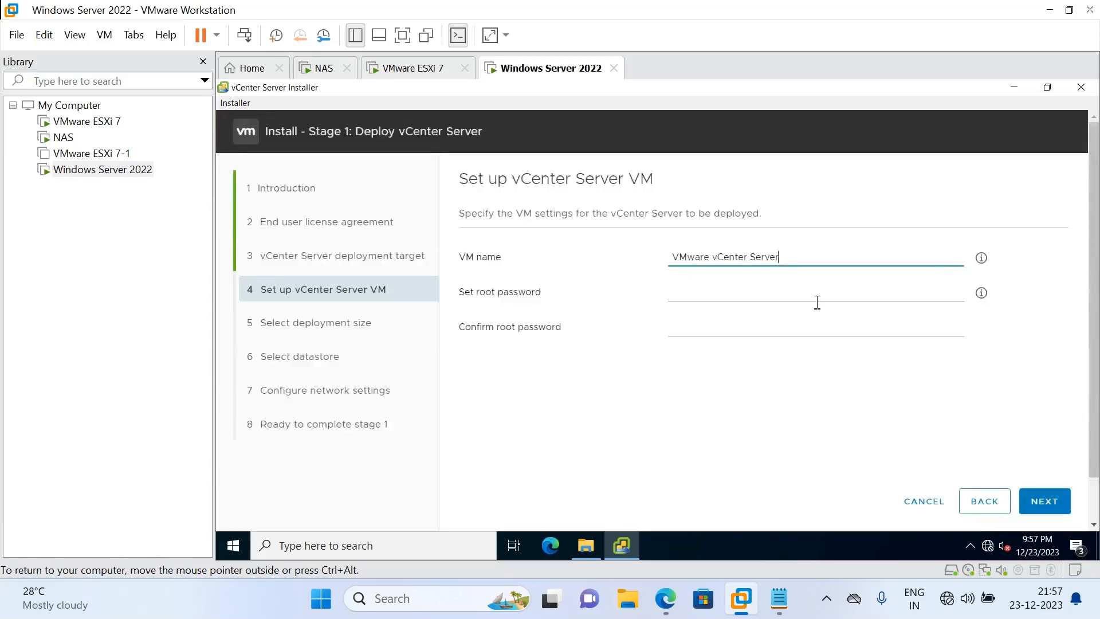
pyautogui.moveTo(797, 259); pyautogui.dragTo(637, 259)
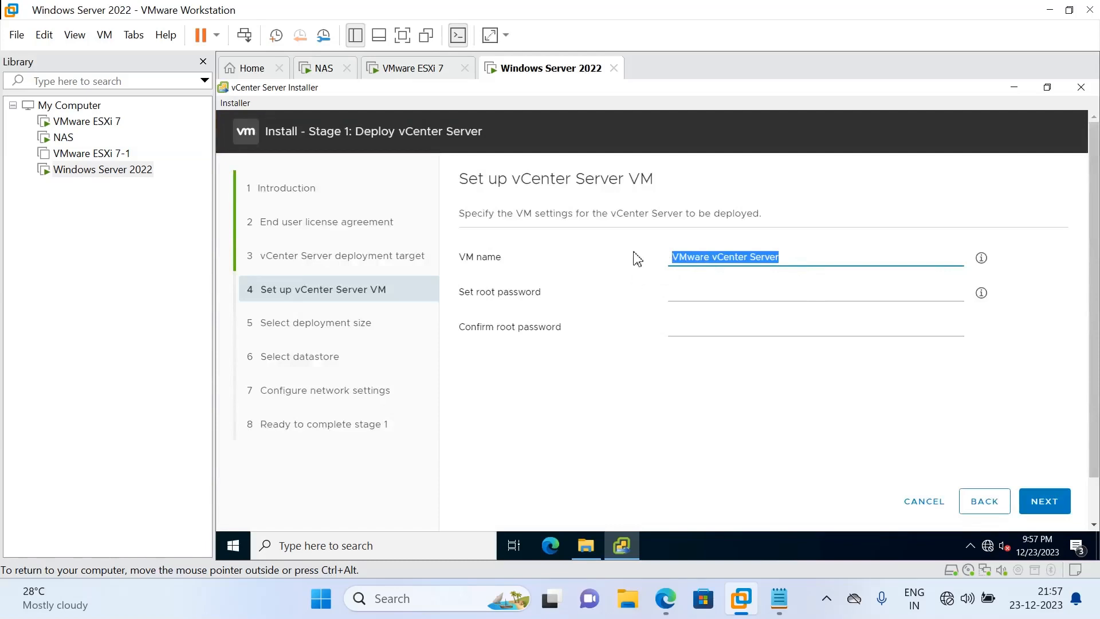
pyautogui.write('VCSA')
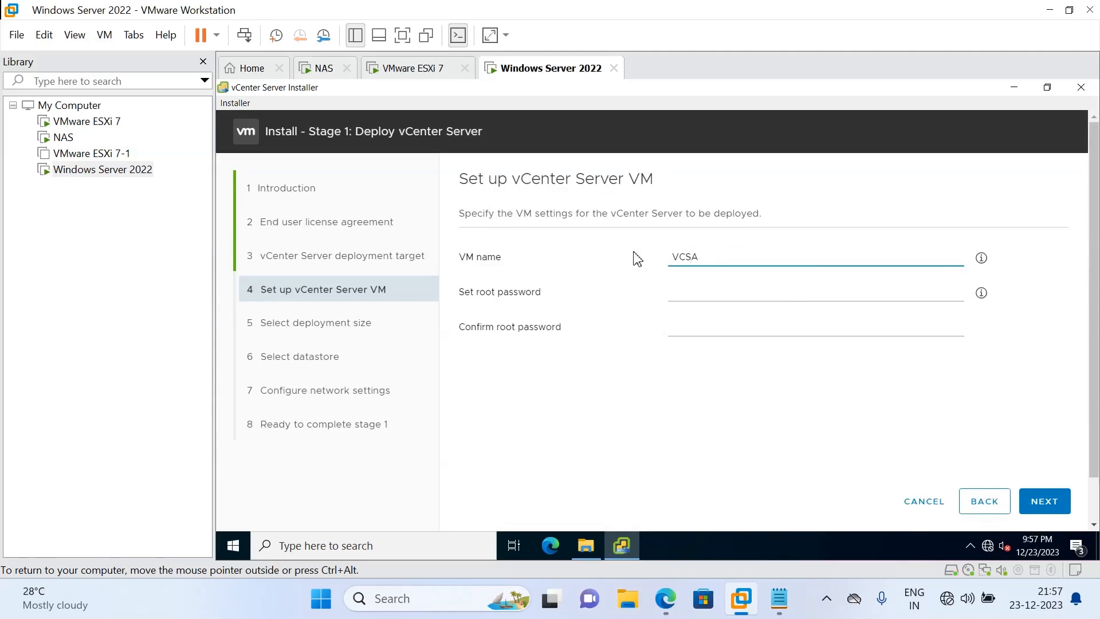
pyautogui.click(716, 294)
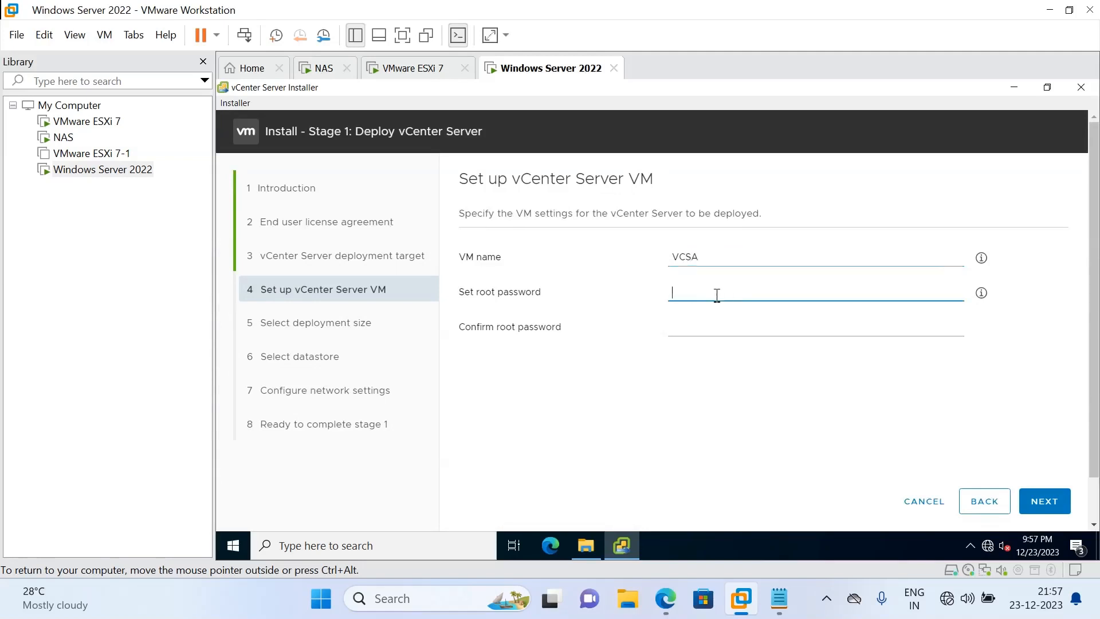
pyautogui.write('••••••••')
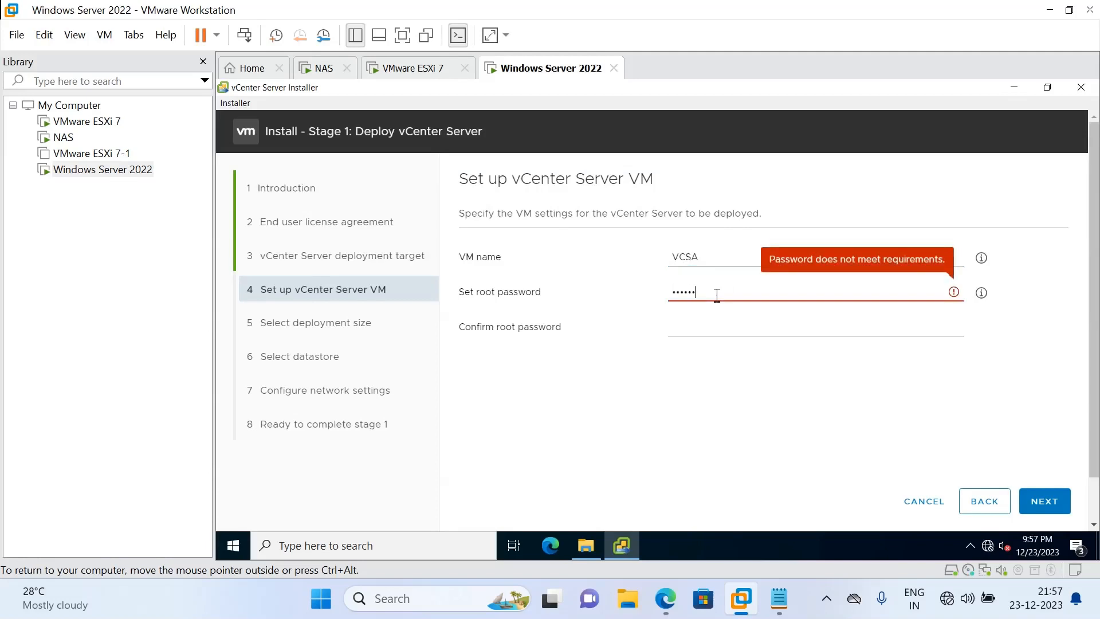
pyautogui.write('•')
pyautogui.press('Tab')
pyautogui.write('••••')
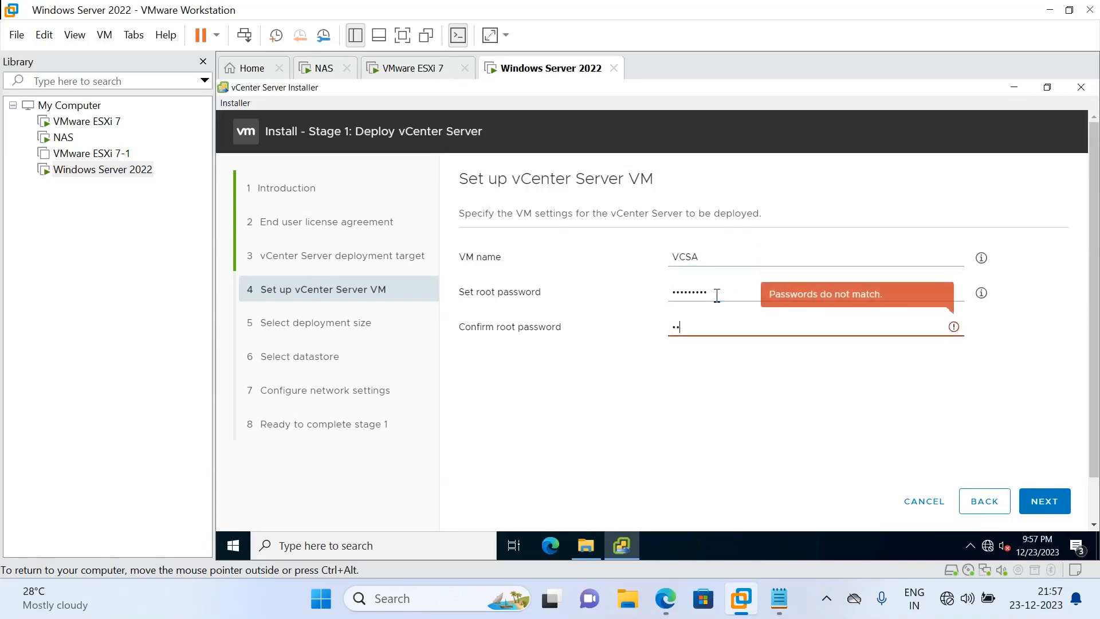
pyautogui.write('••••')
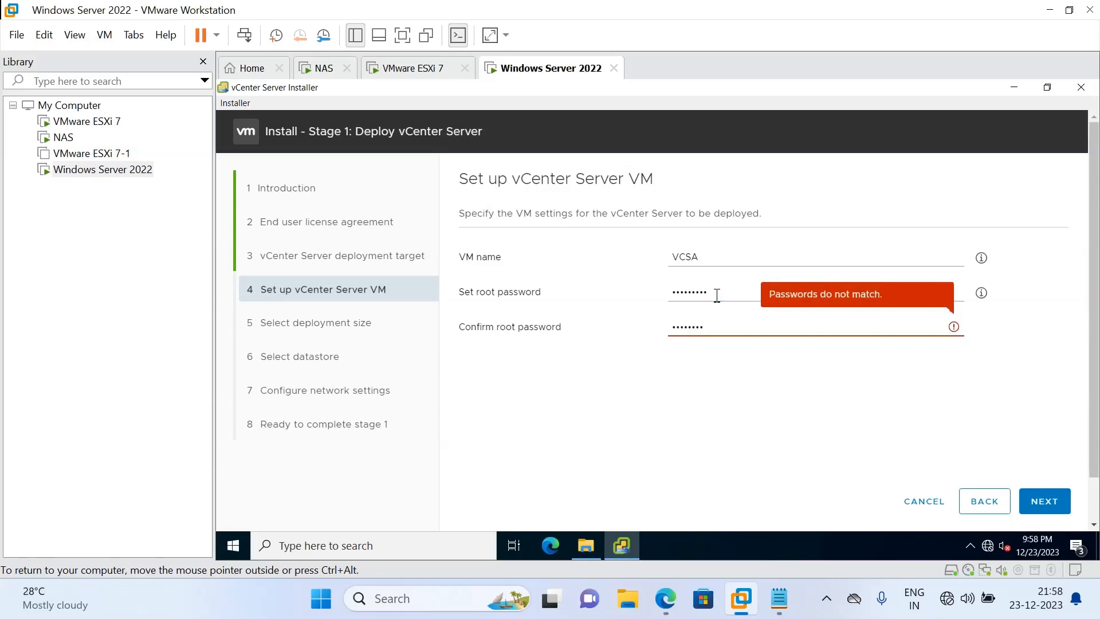
pyautogui.write('•')
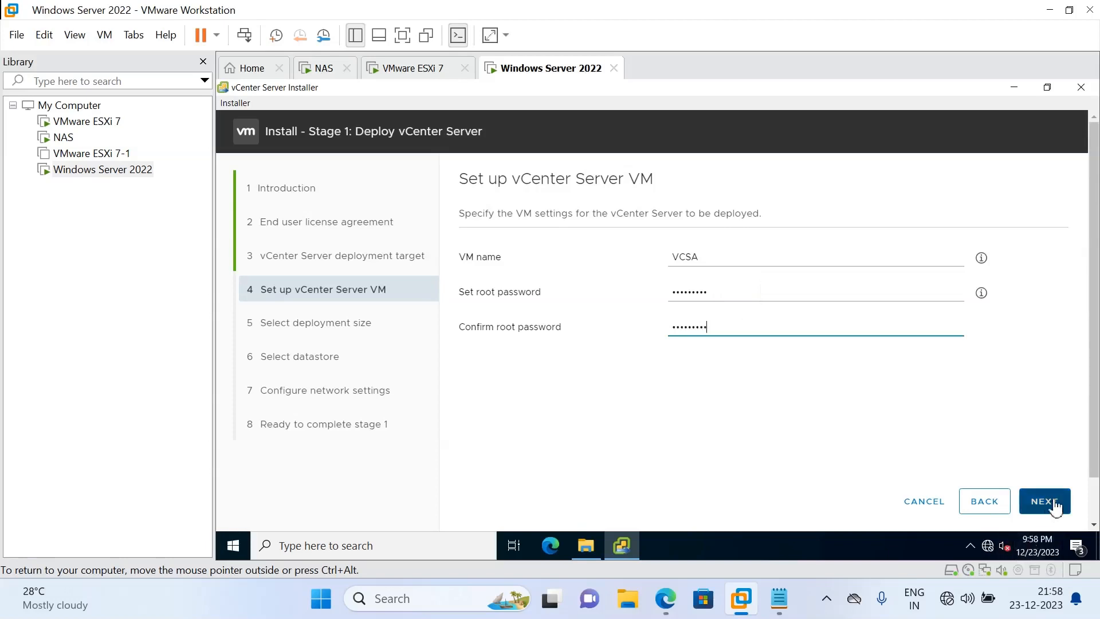
pyautogui.click(1055, 504)
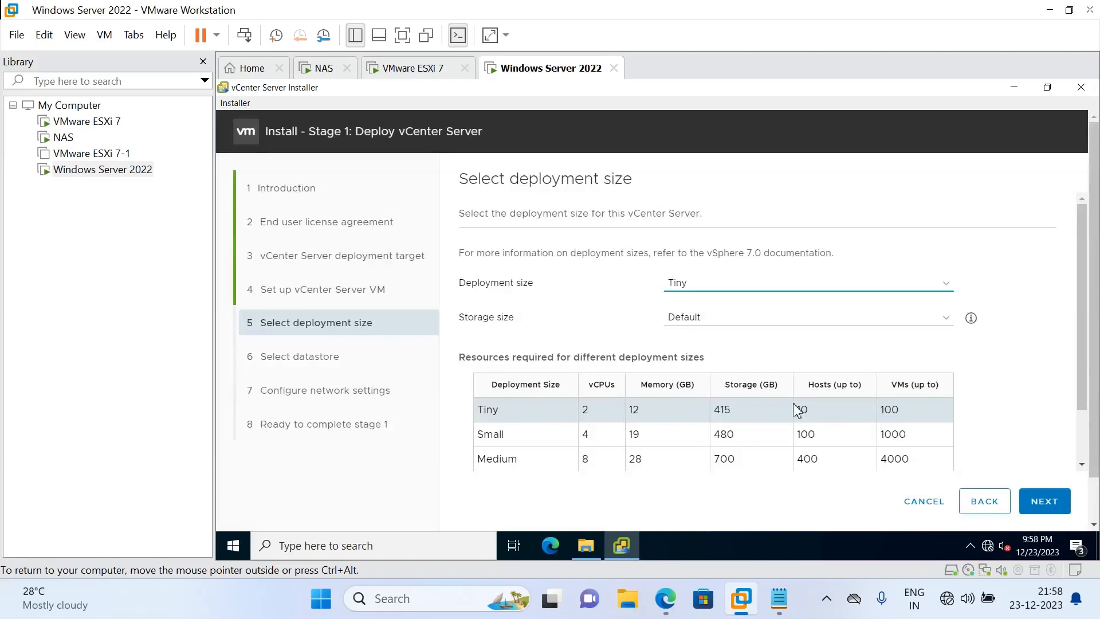
# Review the resource table and keep the Tiny deployment size with Default storage
pyautogui.moveTo(1084, 407); pyautogui.dragTo(1084, 448)
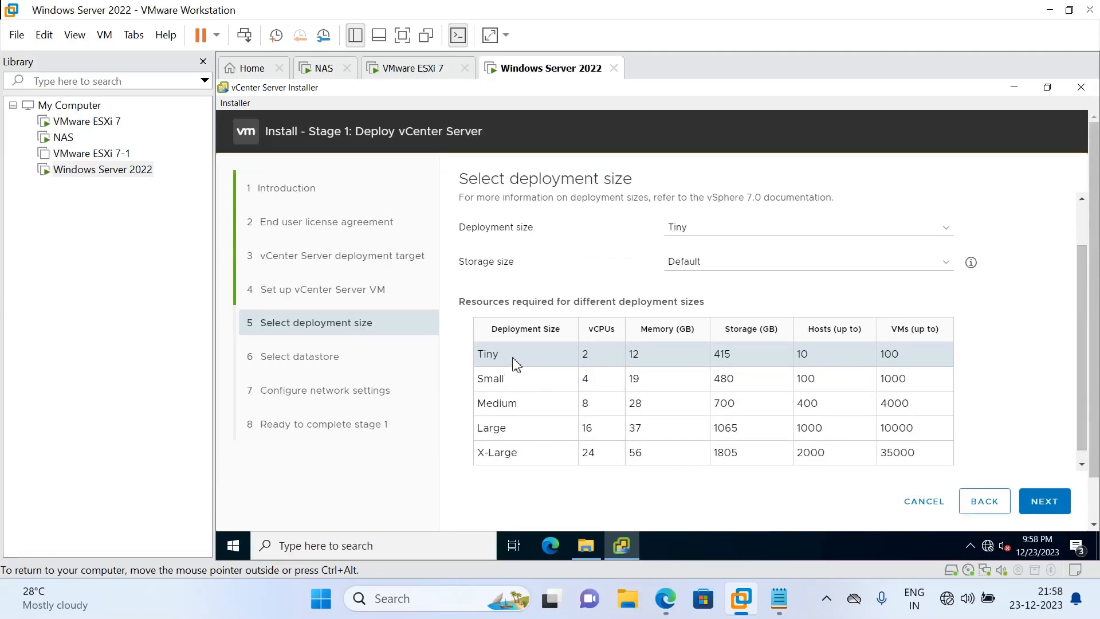
pyautogui.click(1041, 509)
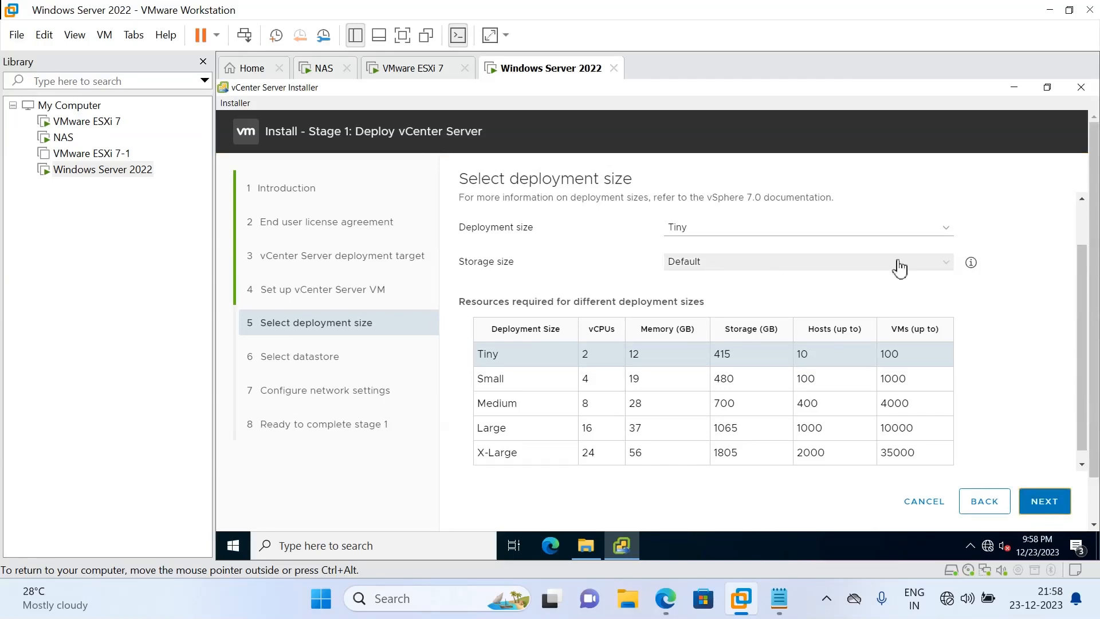
pyautogui.click(1056, 509)
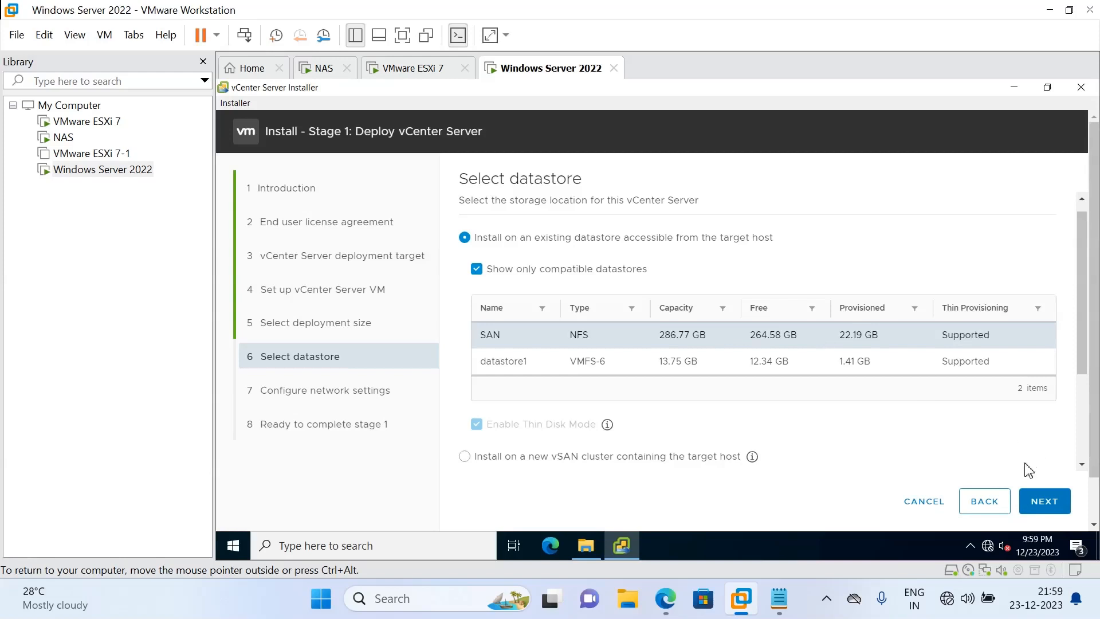
# Advance past the datastore step and enter FQDN vcsa.techlabtechno.com
pyautogui.click(1043, 507)
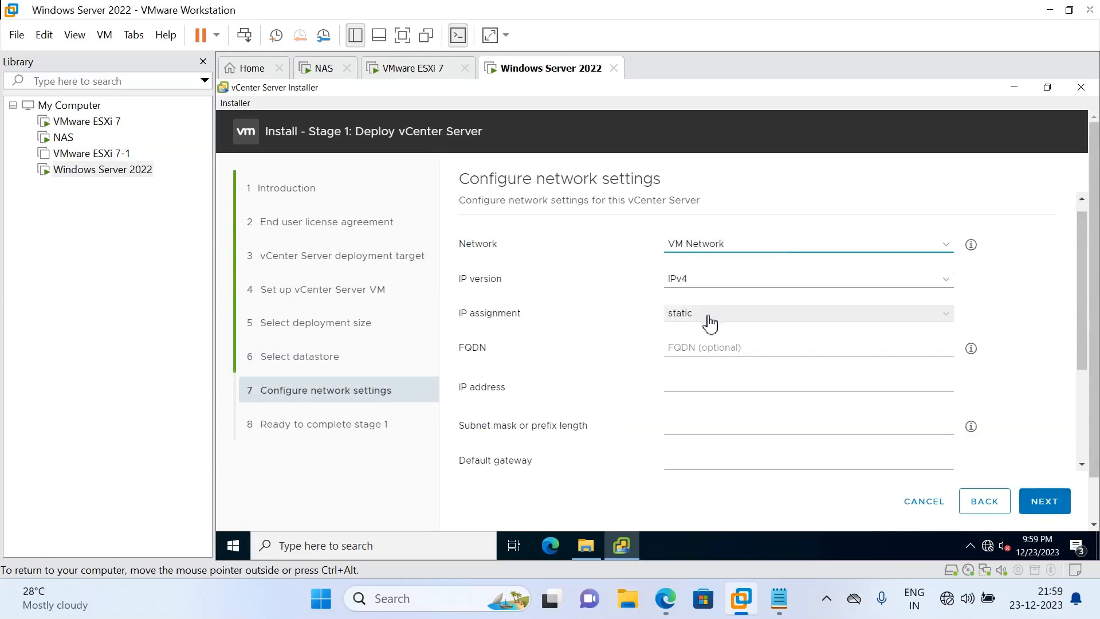
pyautogui.click(689, 352)
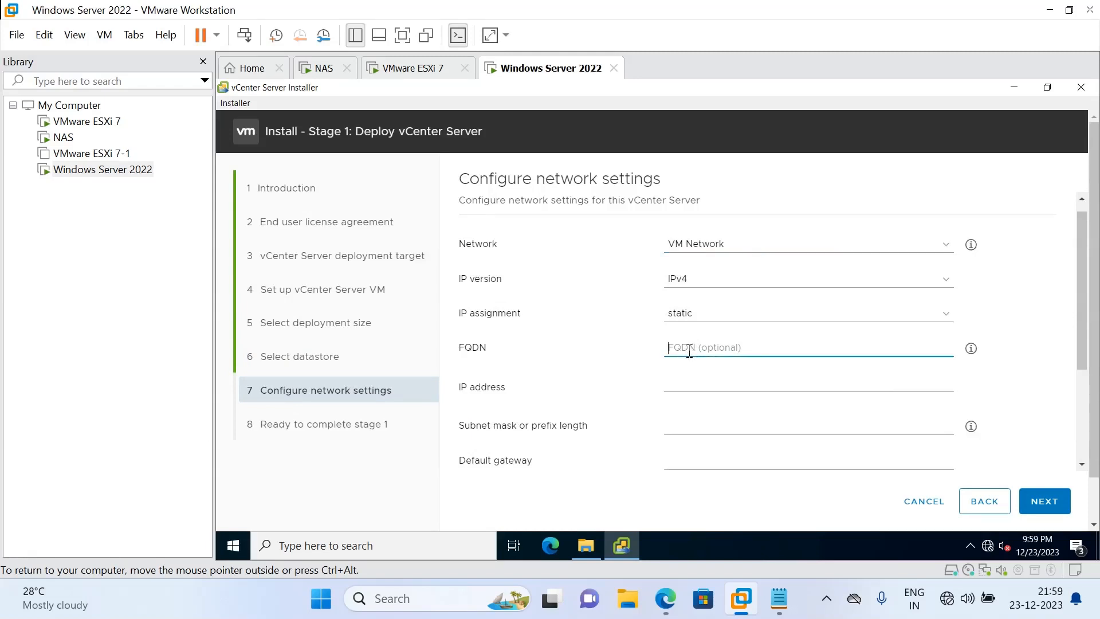
pyautogui.click(681, 383)
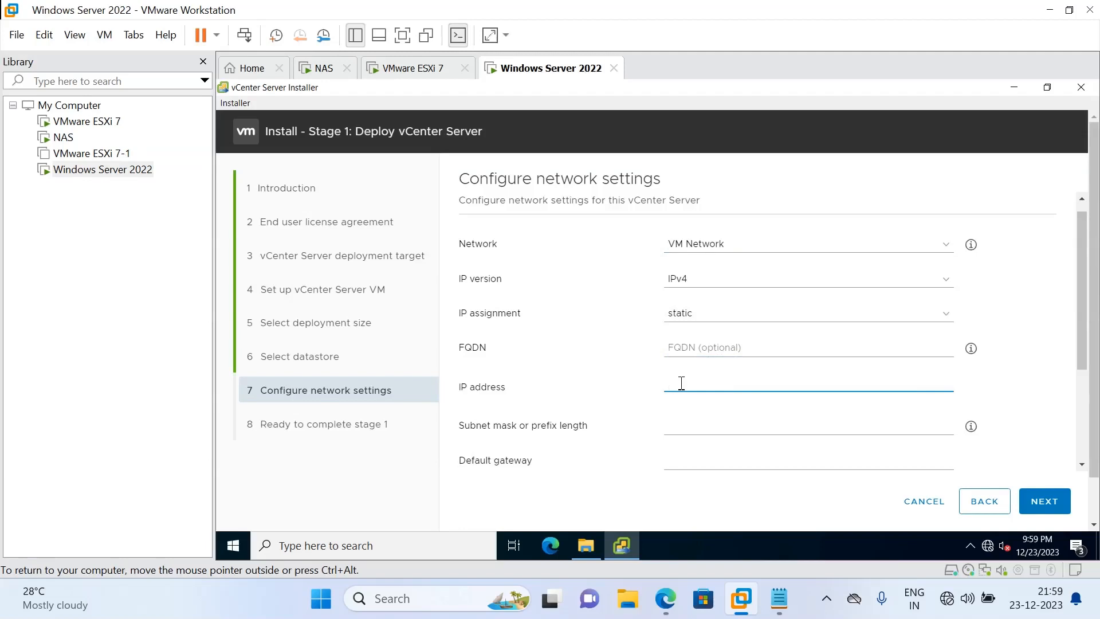
pyautogui.click(695, 349)
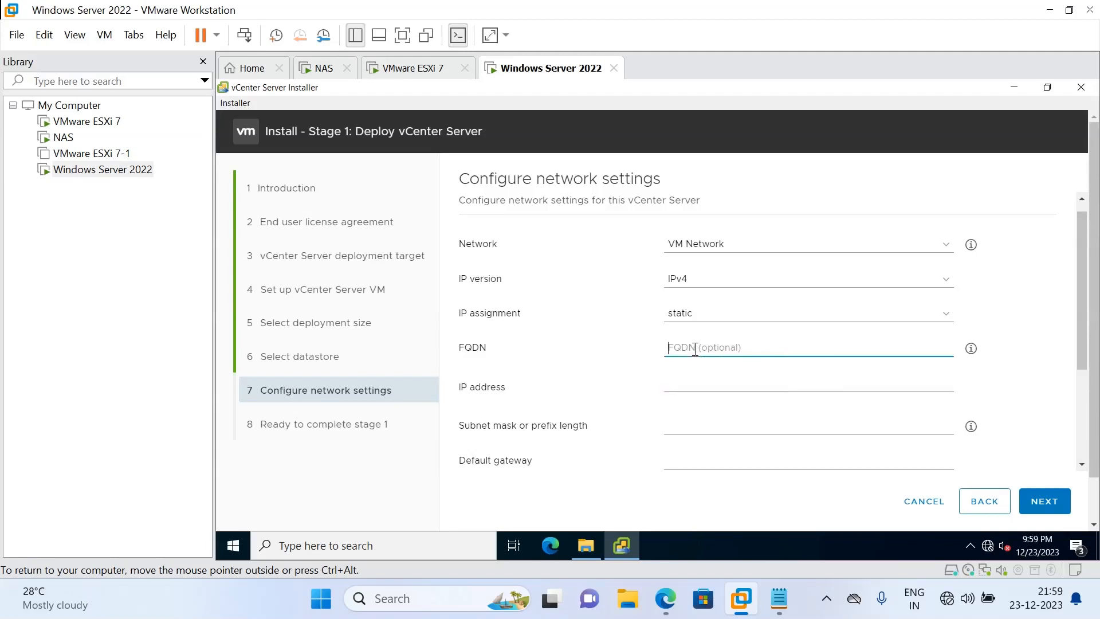
pyautogui.write('cs')
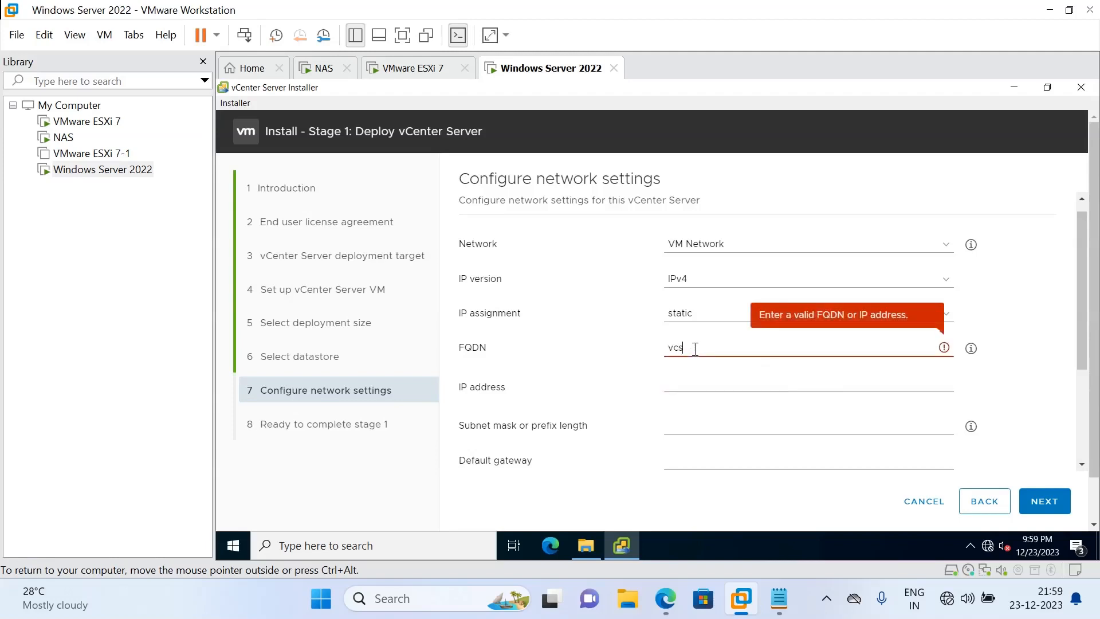
pyautogui.write('a.tech')
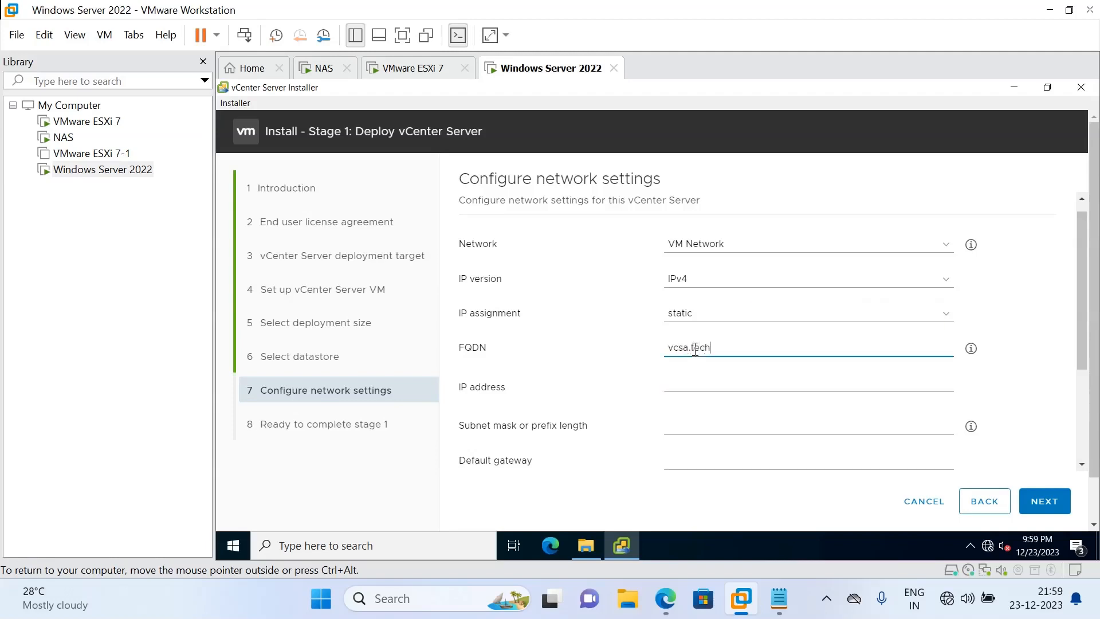
pyautogui.write('labtechno.com')
# Enter IP 192.168.159.14, subnet mask 255.255.255.0 and default gateway 192.168.159.2
pyautogui.click(680, 379)
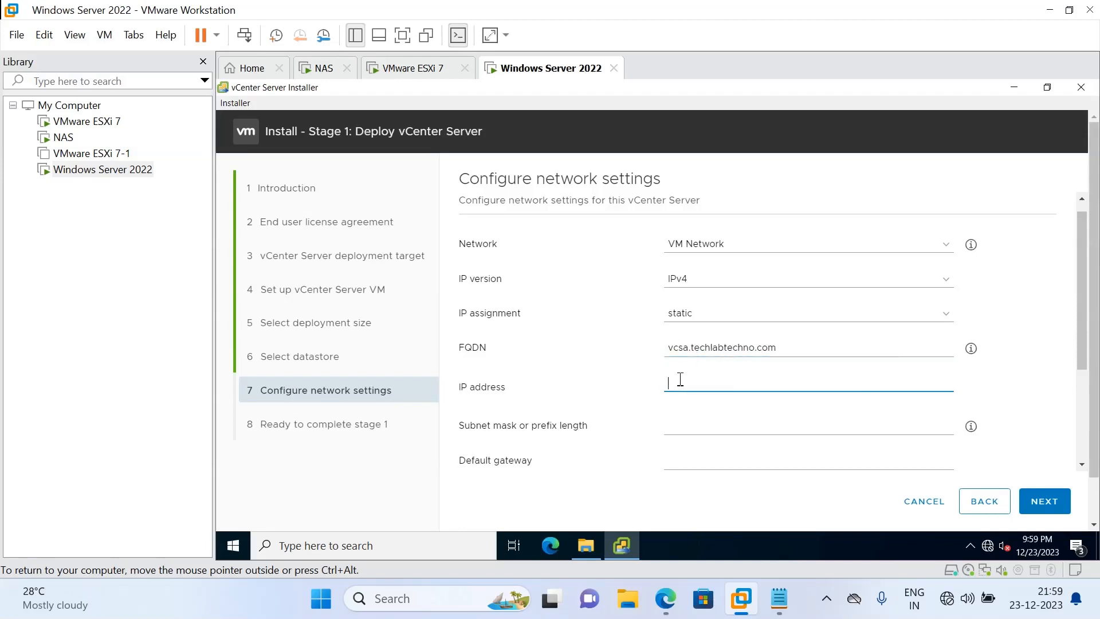
pyautogui.write('192')
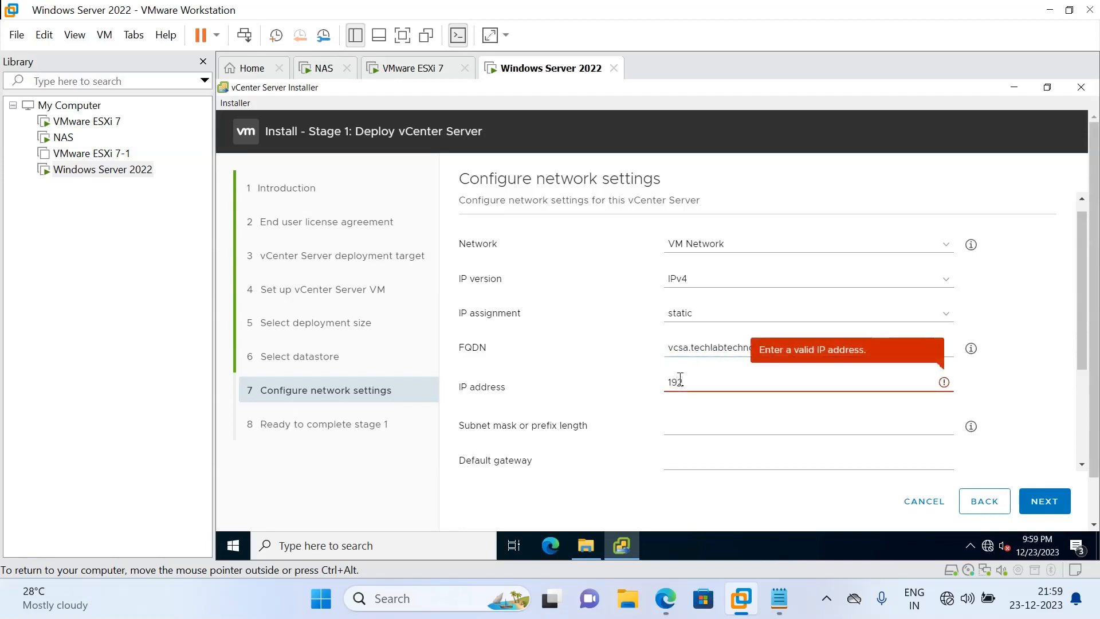
pyautogui.write('.168.159.14')
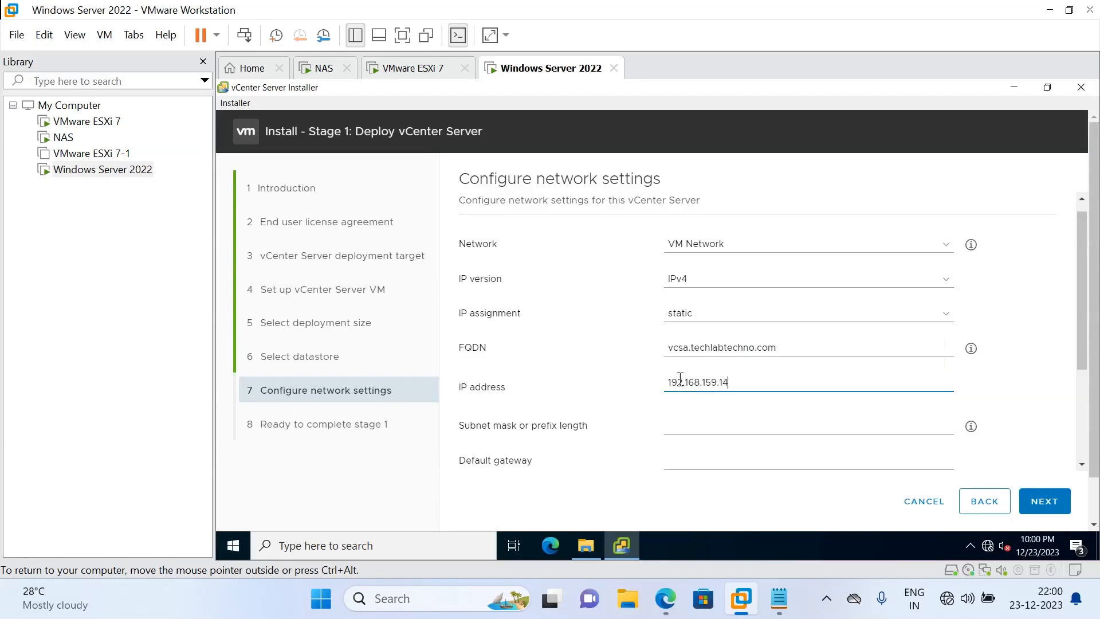
pyautogui.click(697, 430)
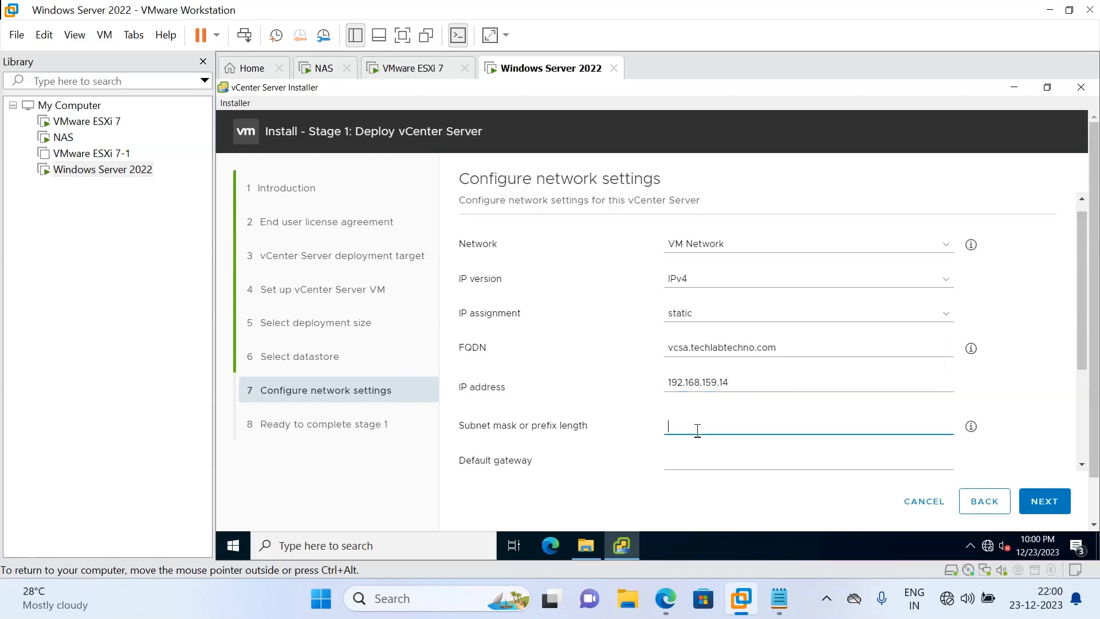
pyautogui.write('255')
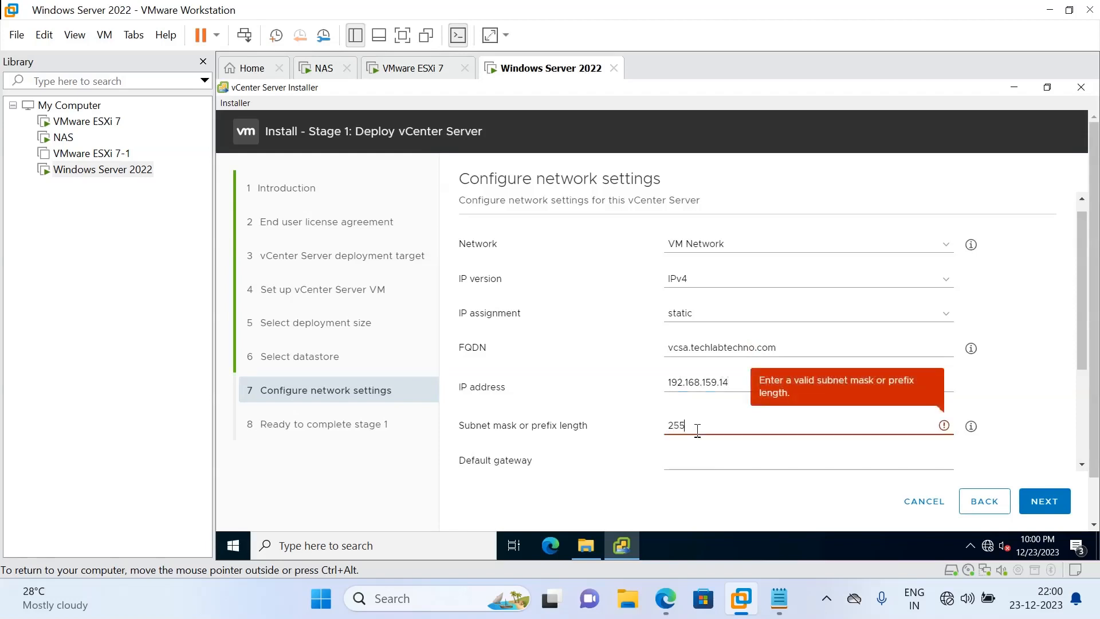
pyautogui.write('.255.255.0')
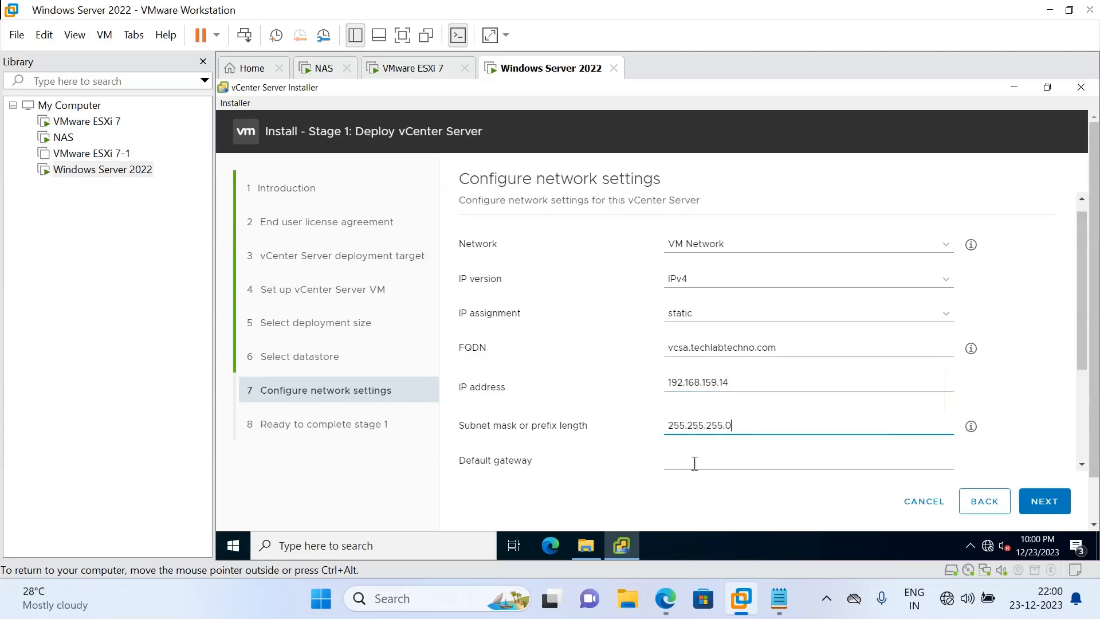
pyautogui.click(694, 462)
pyautogui.write('192.')
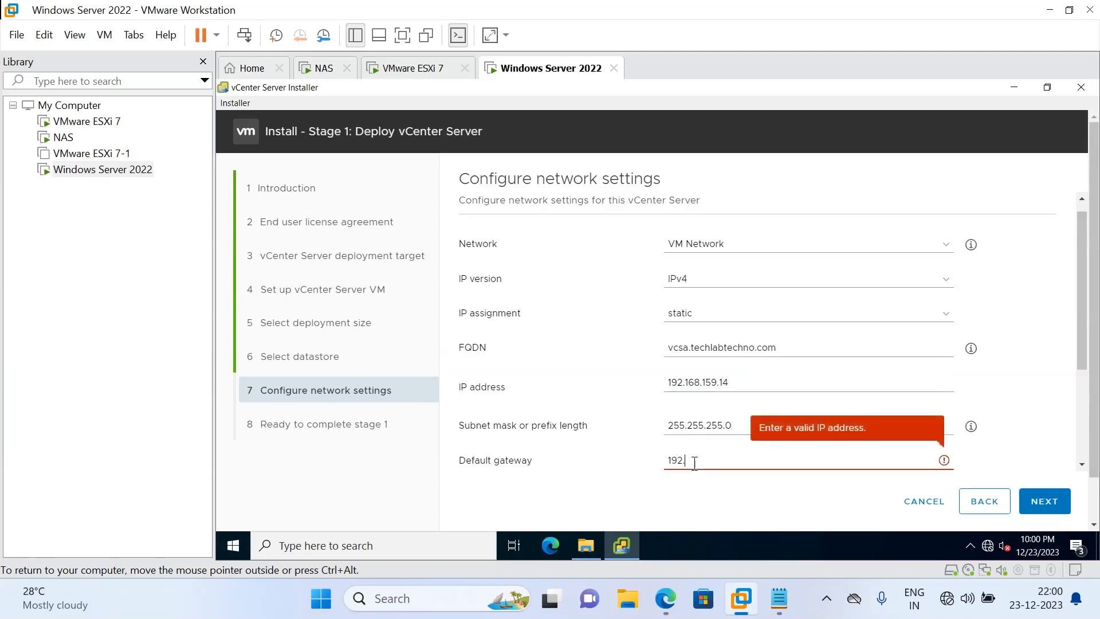
pyautogui.write('168.159.2')
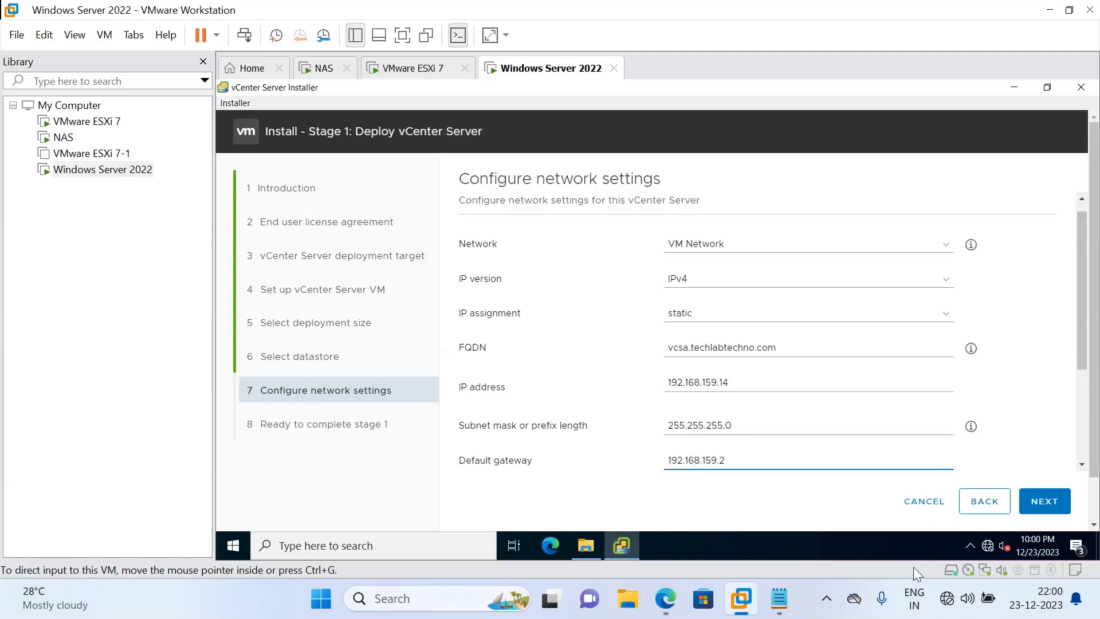
# Enter DNS server 192.168.159.12, which the installer requires before continuing
pyautogui.click(1040, 512)
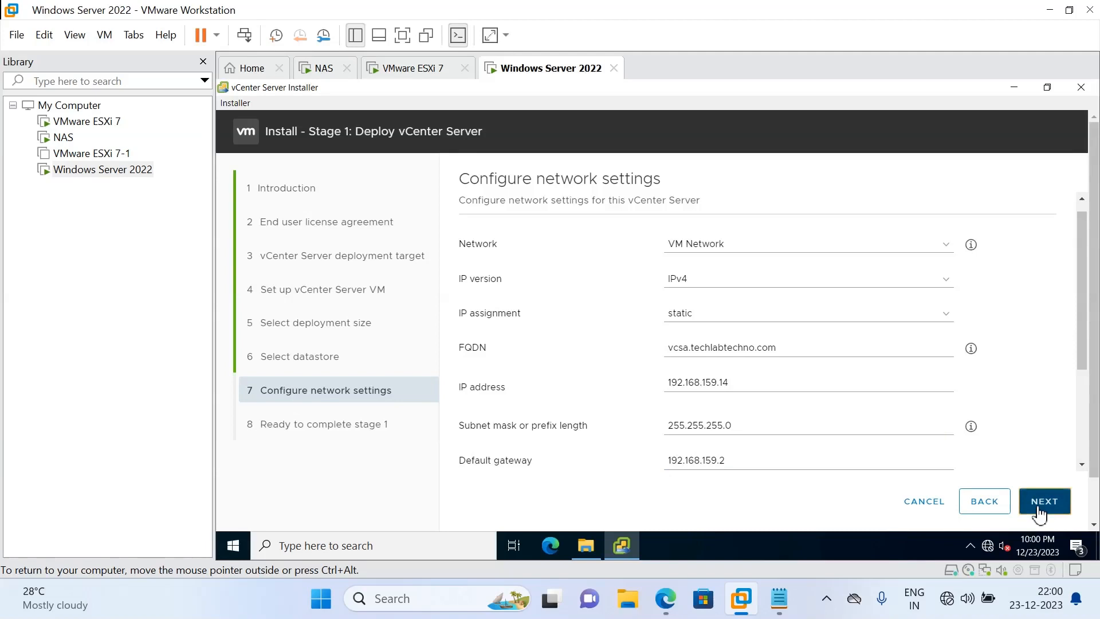
pyautogui.moveTo(1082, 362); pyautogui.dragTo(1092, 474)
pyautogui.click(1047, 512)
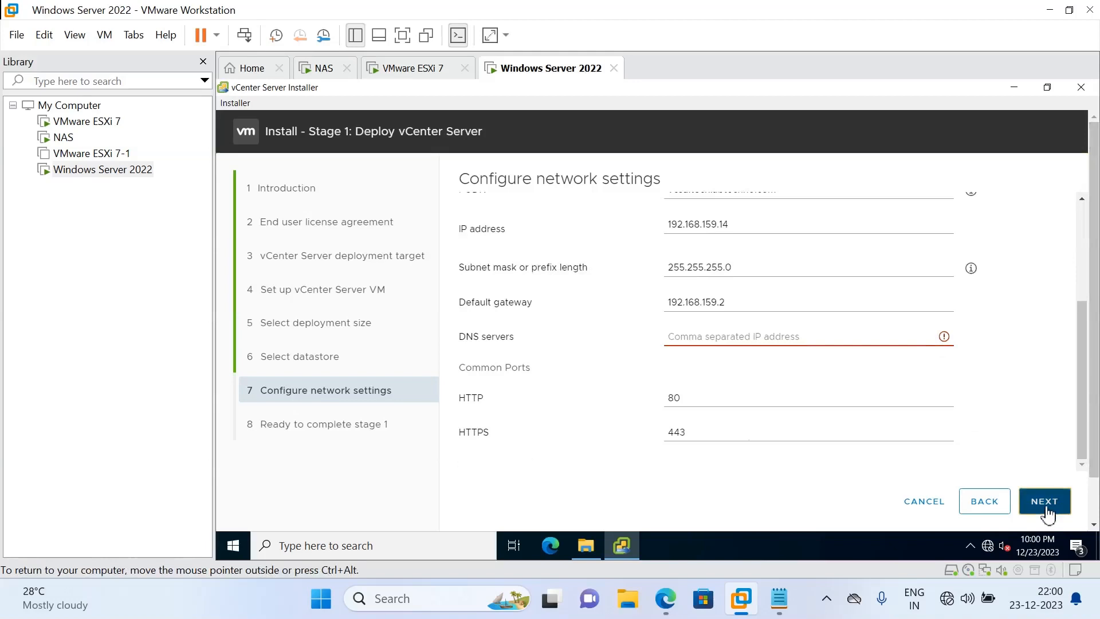
pyautogui.click(677, 337)
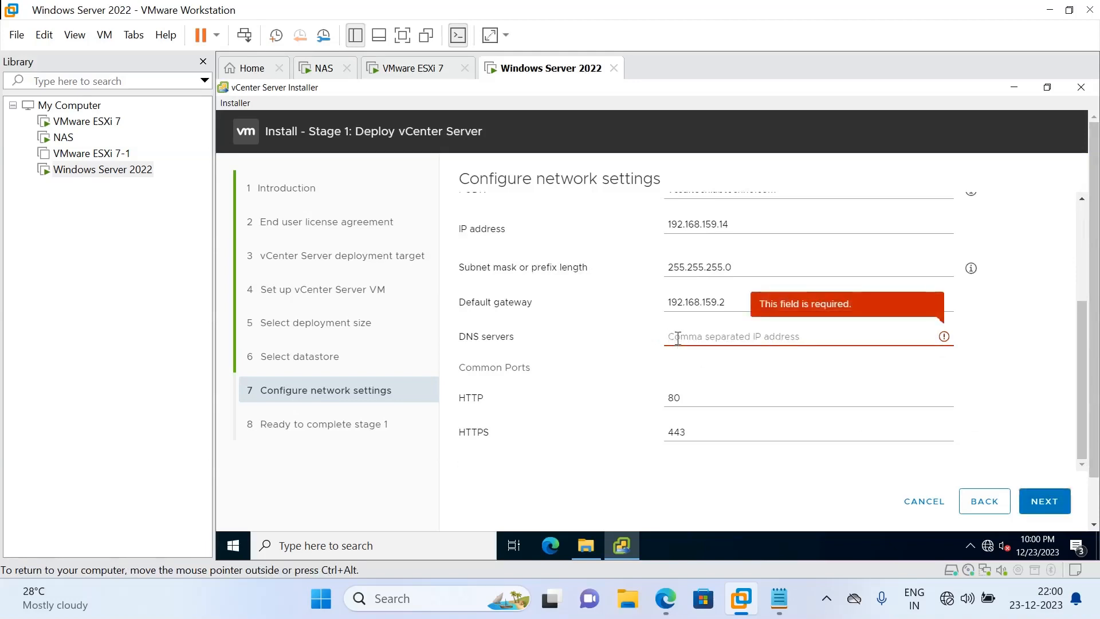
pyautogui.write('192')
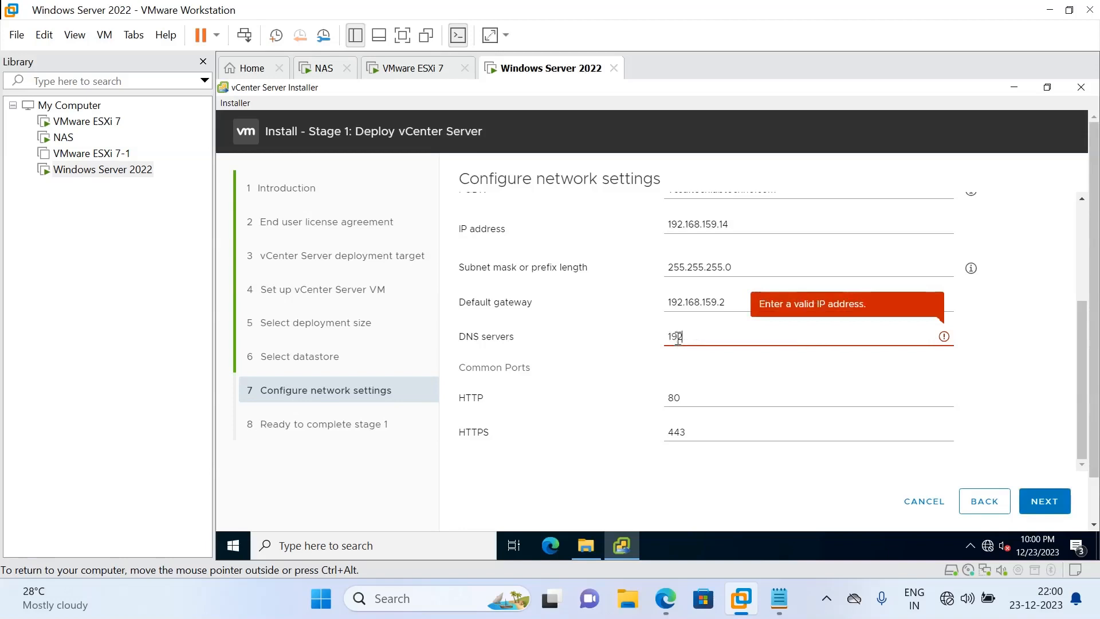
pyautogui.write('.168.159.12')
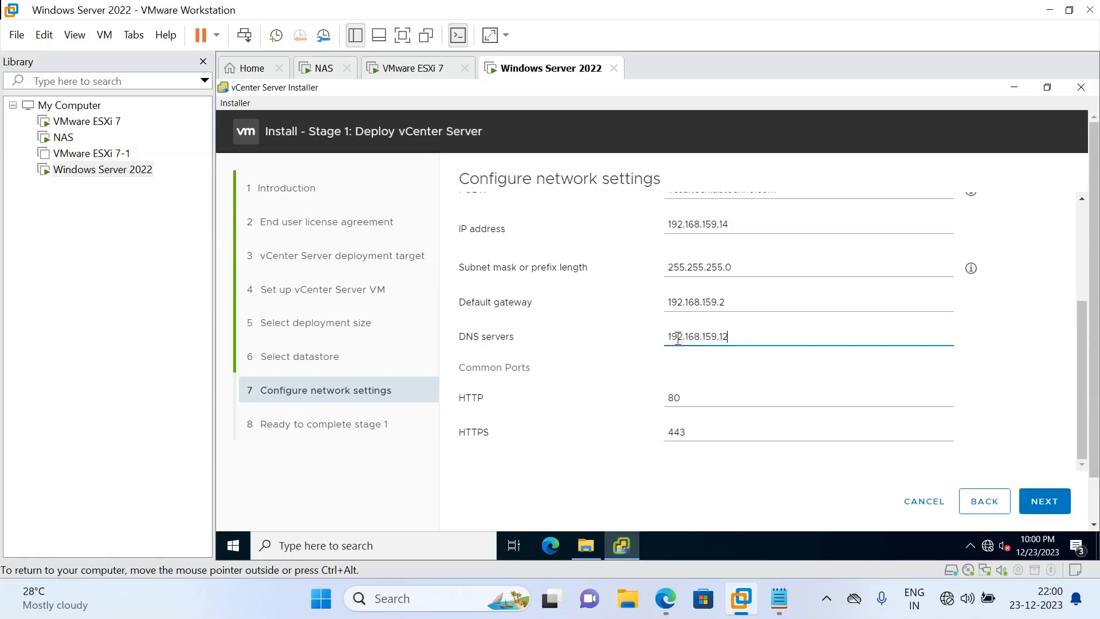
# Scroll through the Stage 1 summary of deployment, datastore and network settings, checking the host name
pyautogui.click(1050, 509)
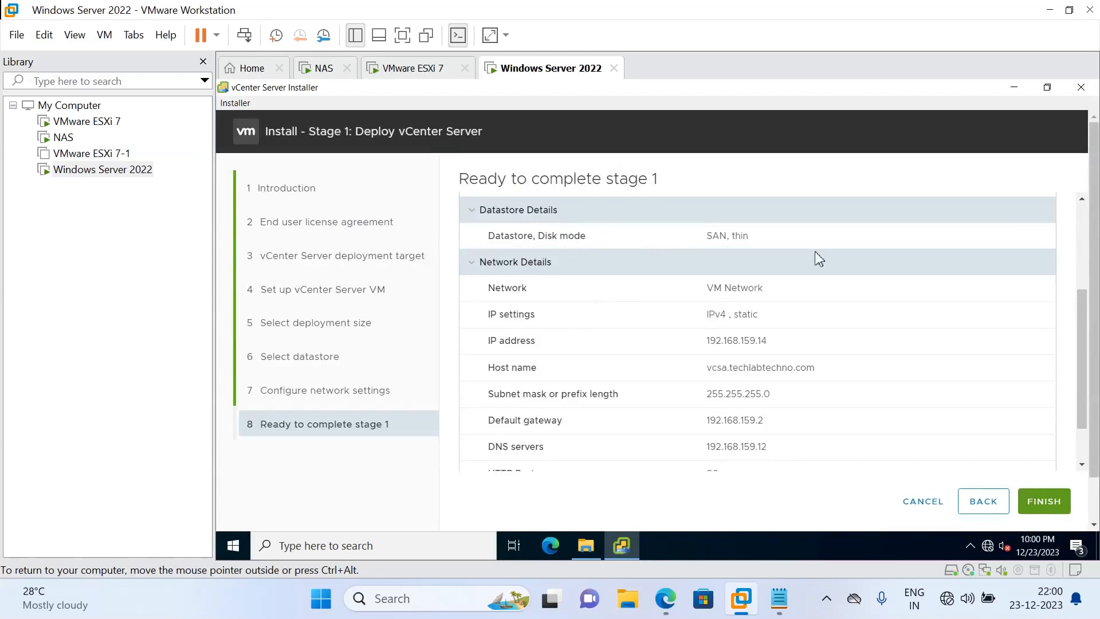
pyautogui.moveTo(1084, 298); pyautogui.dragTo(1083, 208)
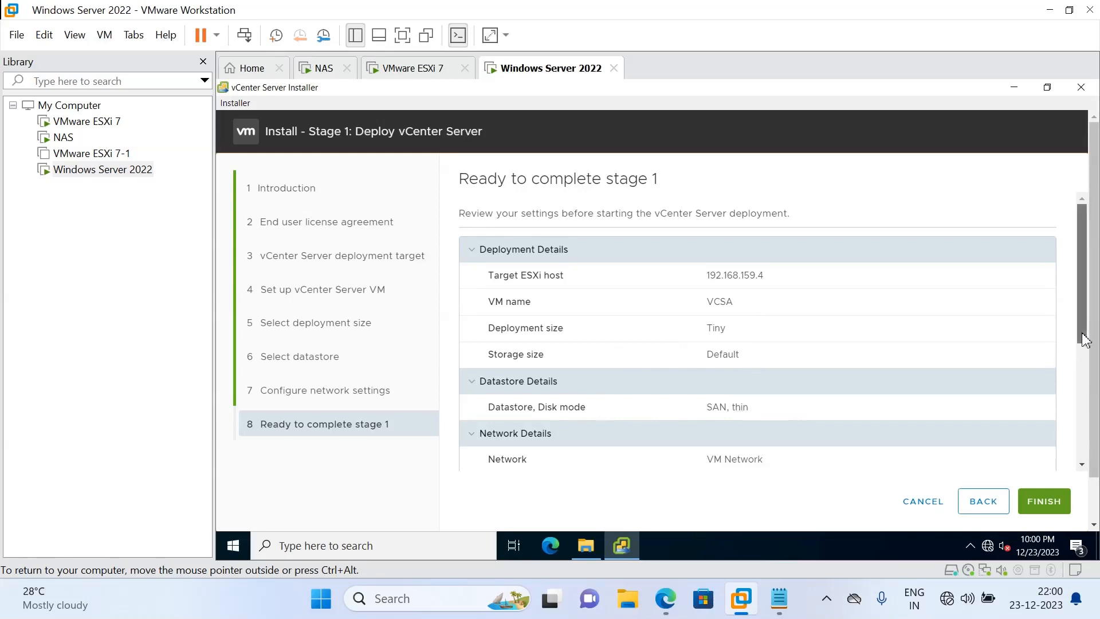
pyautogui.moveTo(1084, 339); pyautogui.dragTo(1082, 373)
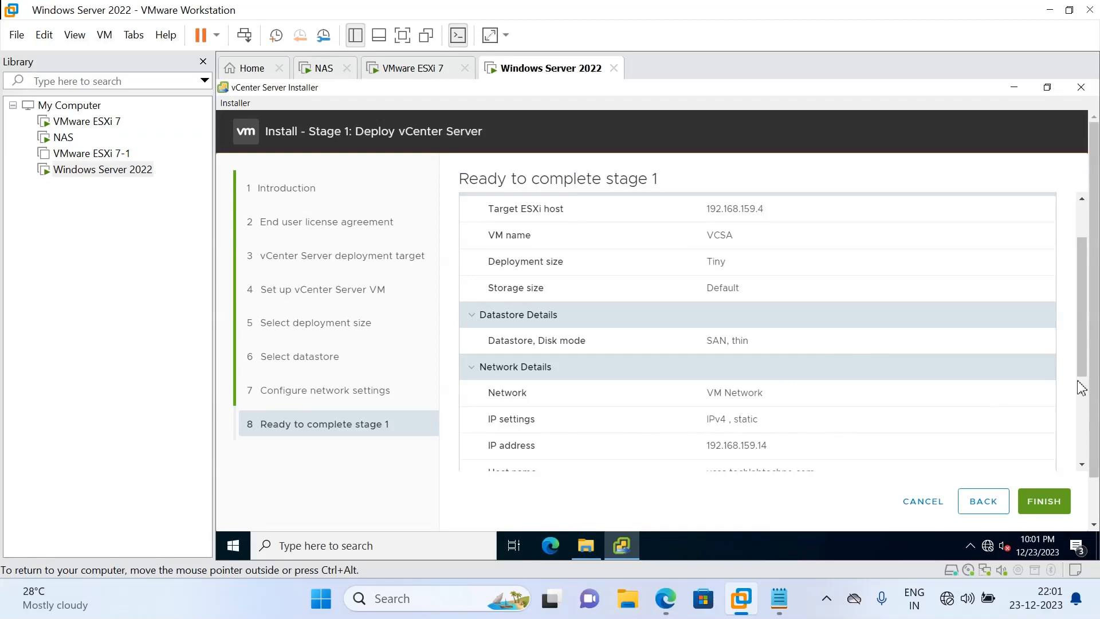
pyautogui.moveTo(1087, 366); pyautogui.dragTo(1076, 418)
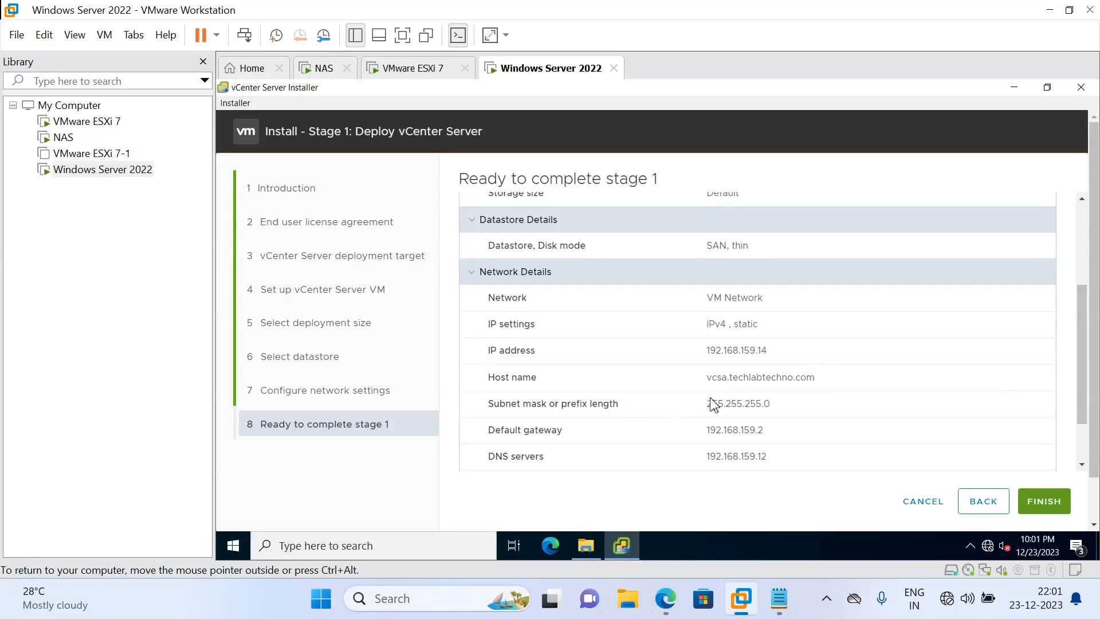
pyautogui.moveTo(800, 377); pyautogui.dragTo(699, 381)
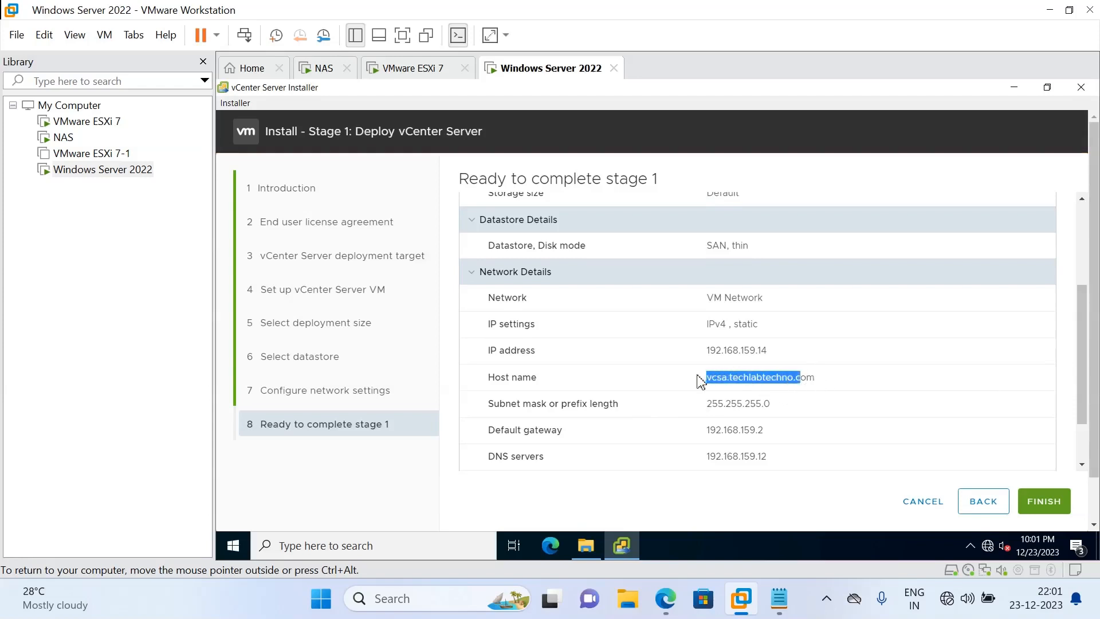
pyautogui.moveTo(823, 385); pyautogui.dragTo(711, 385)
# Launch the Stage 1 deployment of the vCenter Server
pyautogui.click(1056, 503)
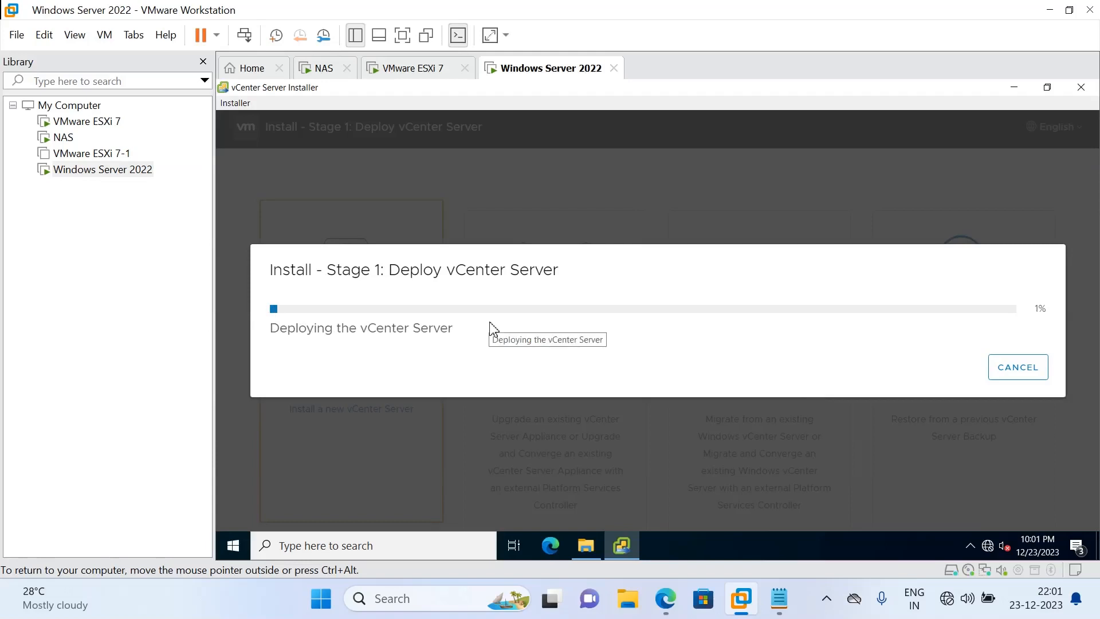
# Launch DNS Manager with dnsmgmt.msc from the Run dialog
pyautogui.rightClick(244, 550)
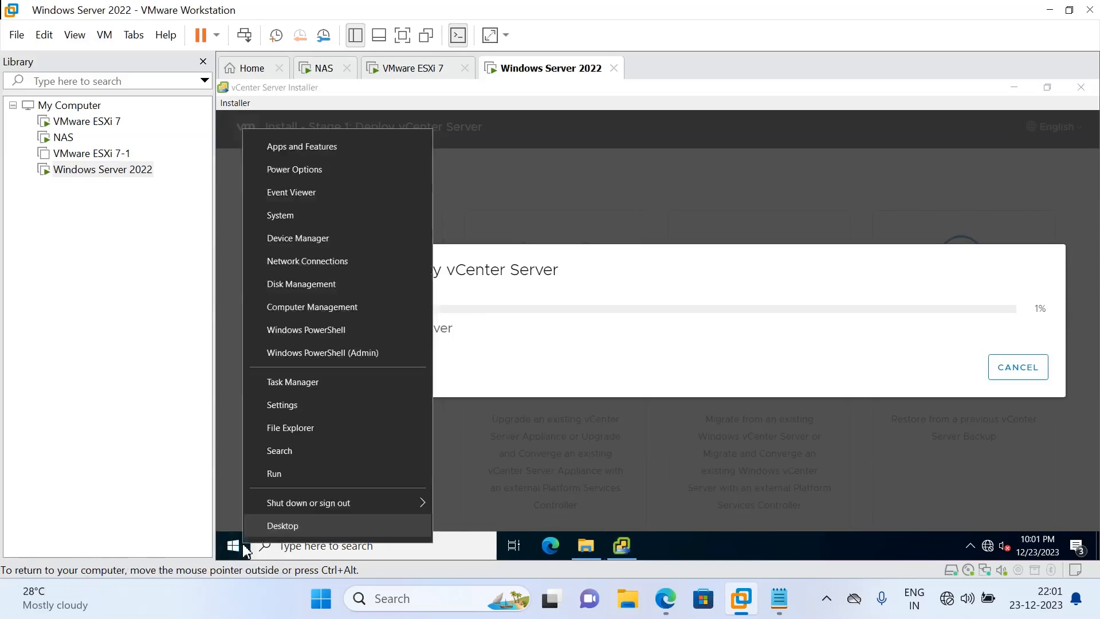
pyautogui.click(294, 474)
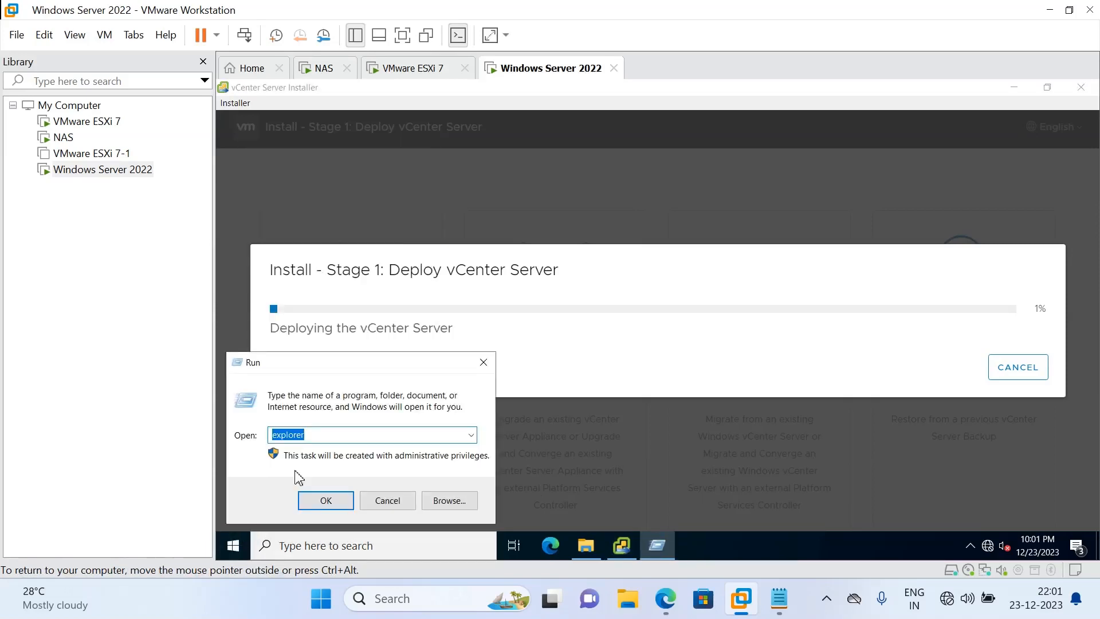
pyautogui.write('dns')
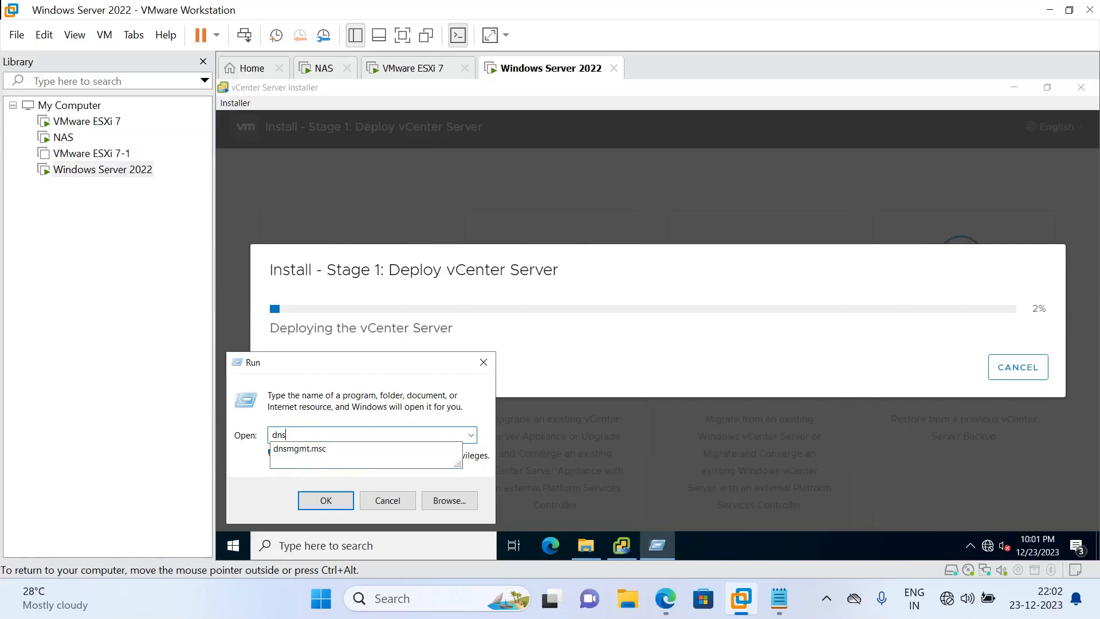
pyautogui.press('Down')
pyautogui.press('Return')
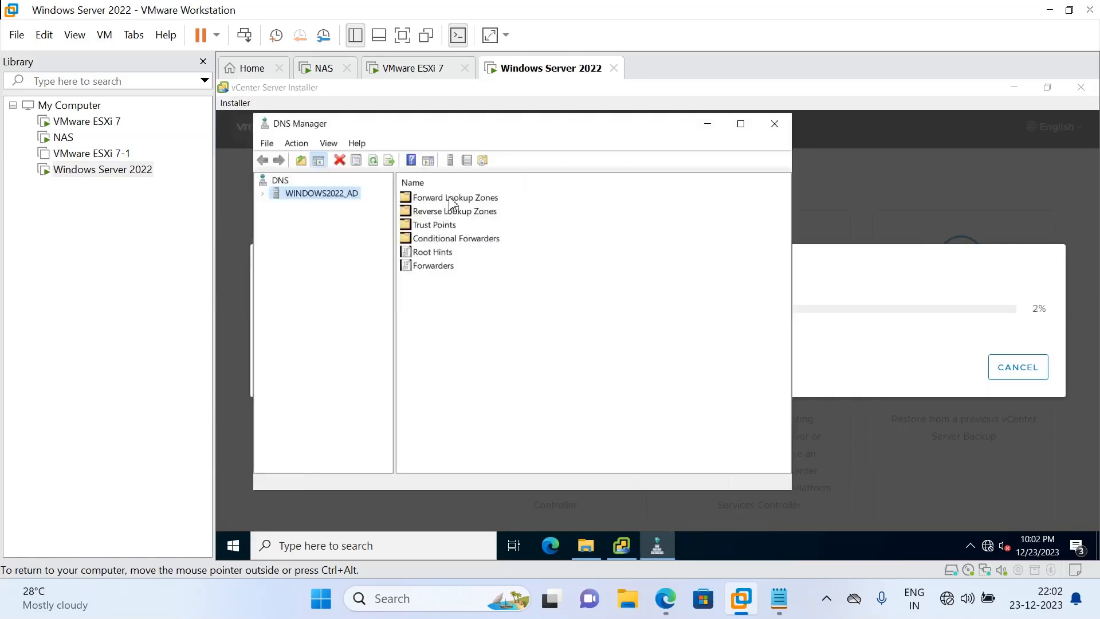
# Expand Forward Lookup Zones > techlabtechno.com and start a New Host (A or AAAA) record
pyautogui.doubleClick(450, 198)
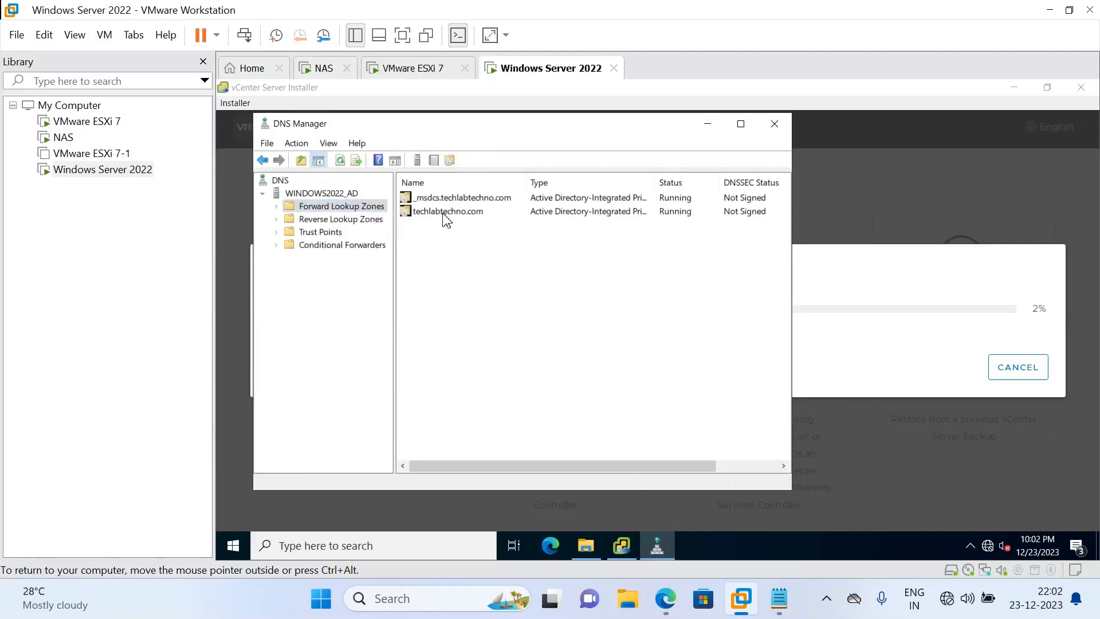
pyautogui.doubleClick(445, 212)
pyautogui.rightClick(446, 368)
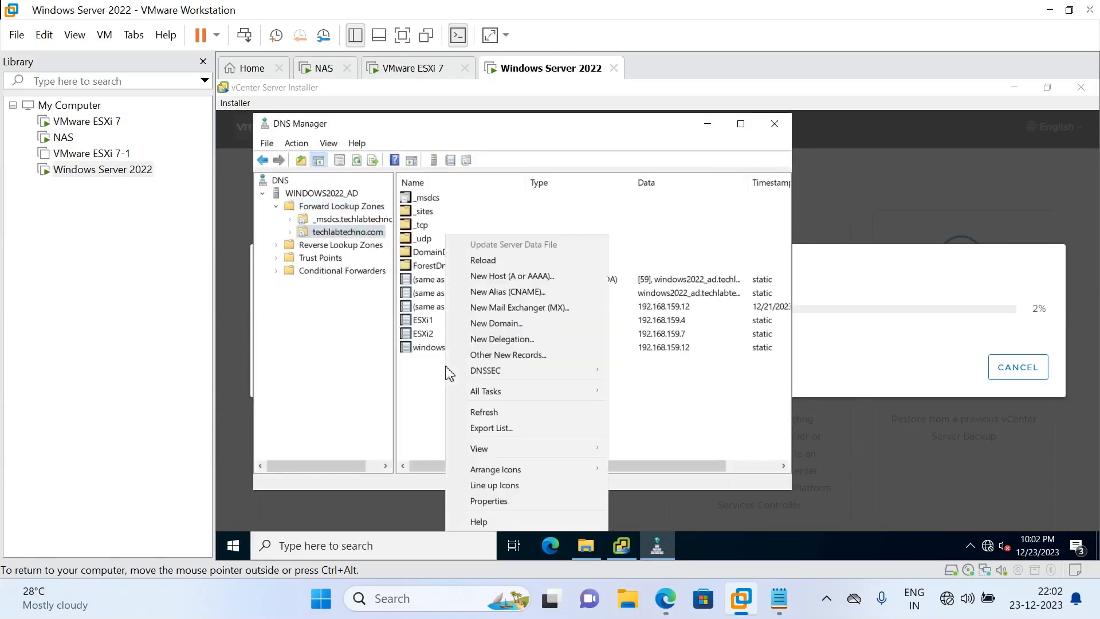
pyautogui.moveTo(557, 402)
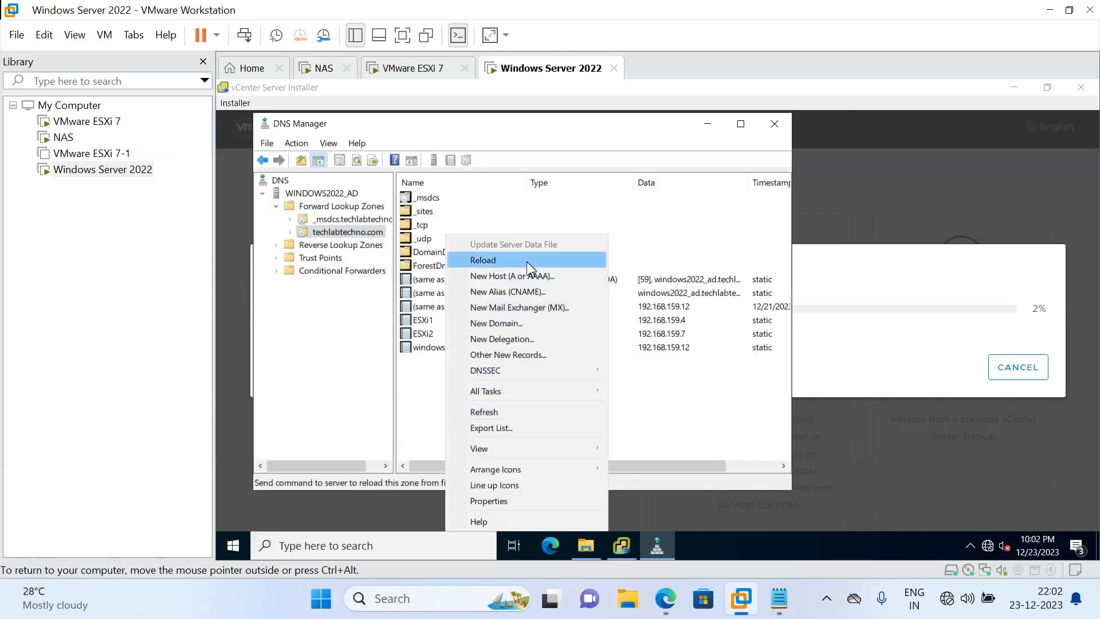
pyautogui.click(528, 277)
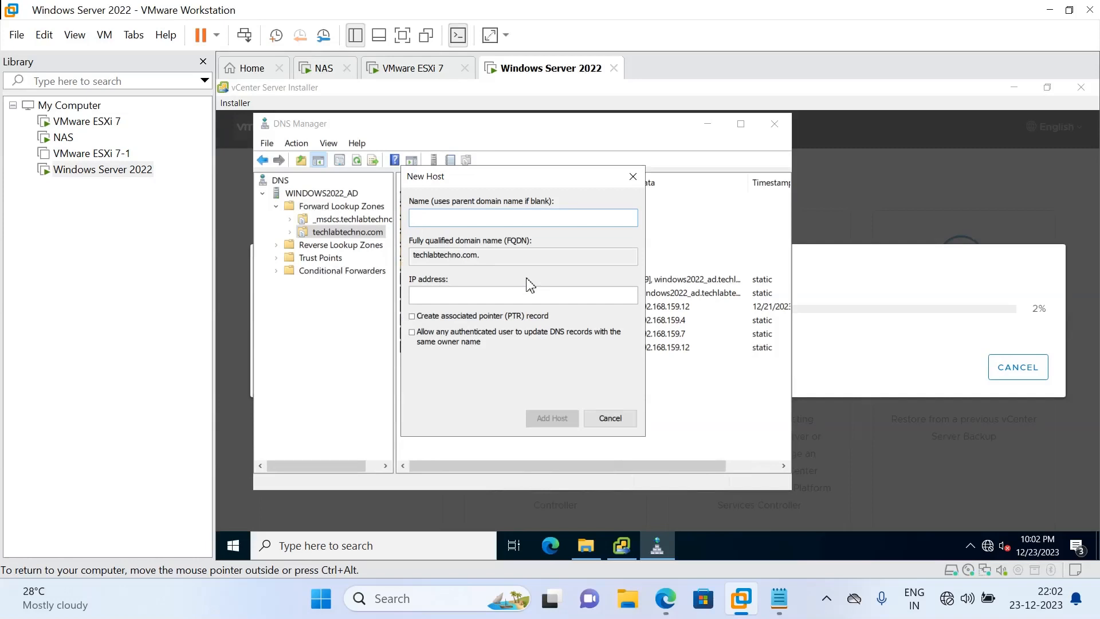
# Create host record vcsa pointing to 192.168.159.14 in the techlabtechno.com zone
pyautogui.write('vcsa.techla')
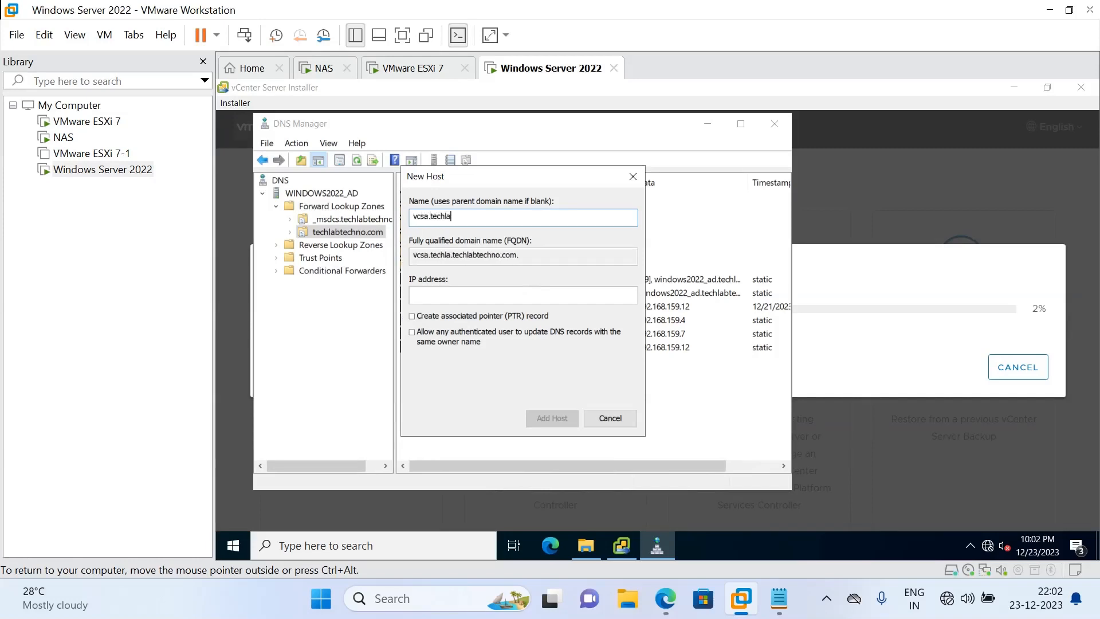
pyautogui.write('btechno.com')
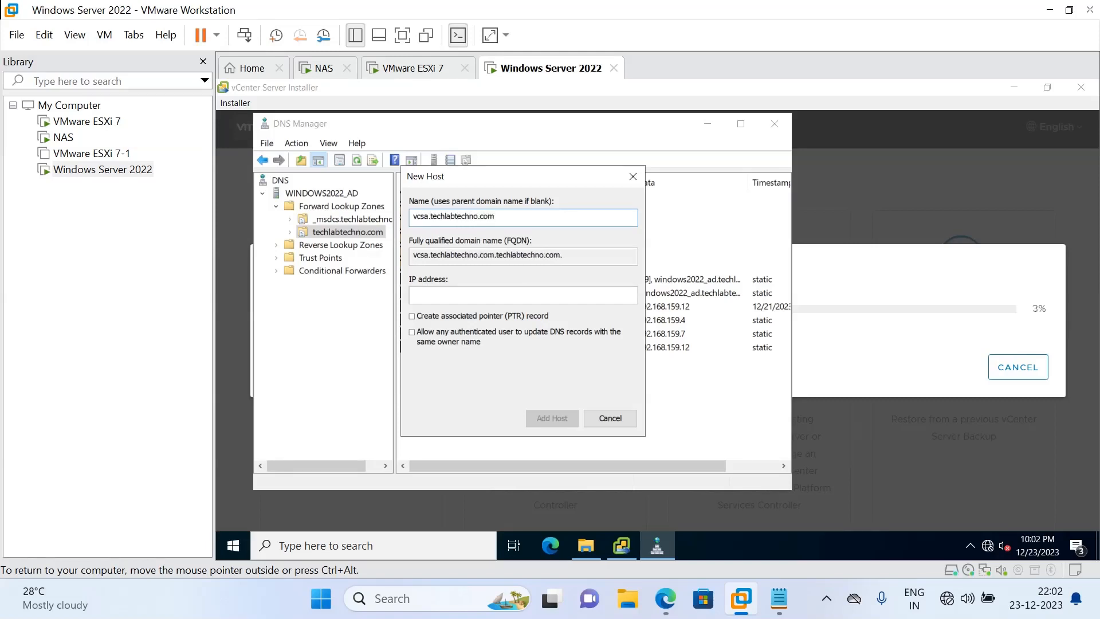
pyautogui.press('BackSpace')
pyautogui.press('BackSpace')
pyautogui.press('BackSpace')
pyautogui.press('BackSpace')
pyautogui.press('BackSpace')
pyautogui.press('BackSpace')
pyautogui.press('BackSpace')
pyautogui.press('BackSpace')
pyautogui.press('BackSpace')
pyautogui.press('BackSpace')
pyautogui.press('BackSpace')
pyautogui.press('BackSpace')
pyautogui.press('BackSpace')
pyautogui.press('BackSpace')
pyautogui.press('BackSpace')
pyautogui.press('BackSpace')
pyautogui.press('BackSpace')
pyautogui.press('BackSpace')
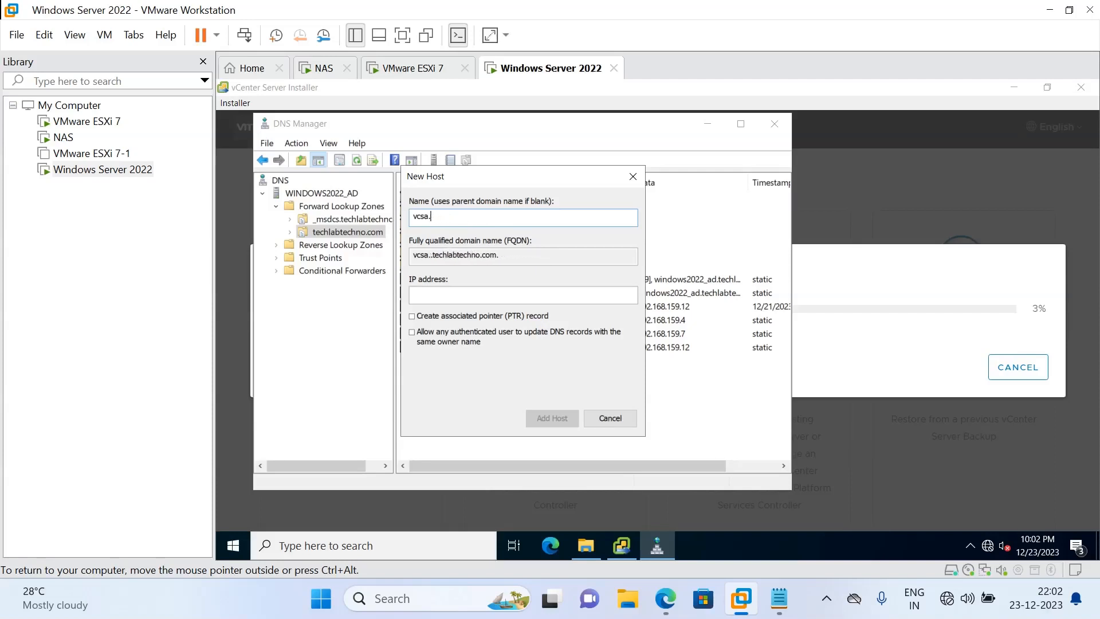
pyautogui.press('Tab')
pyautogui.press('Tab')
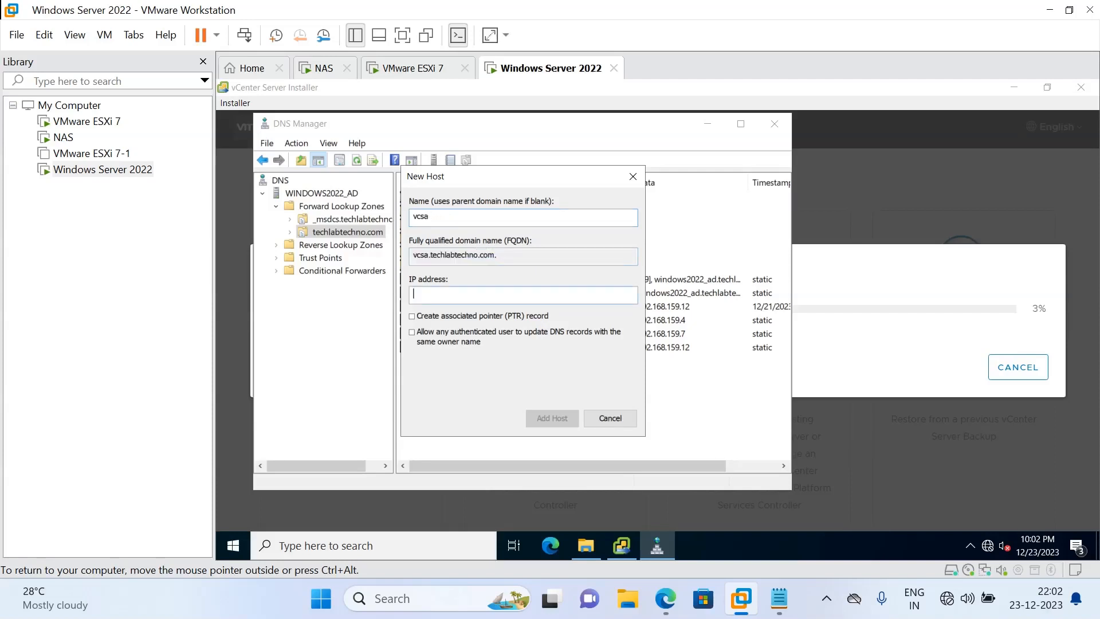
pyautogui.write('192.168.159.14')
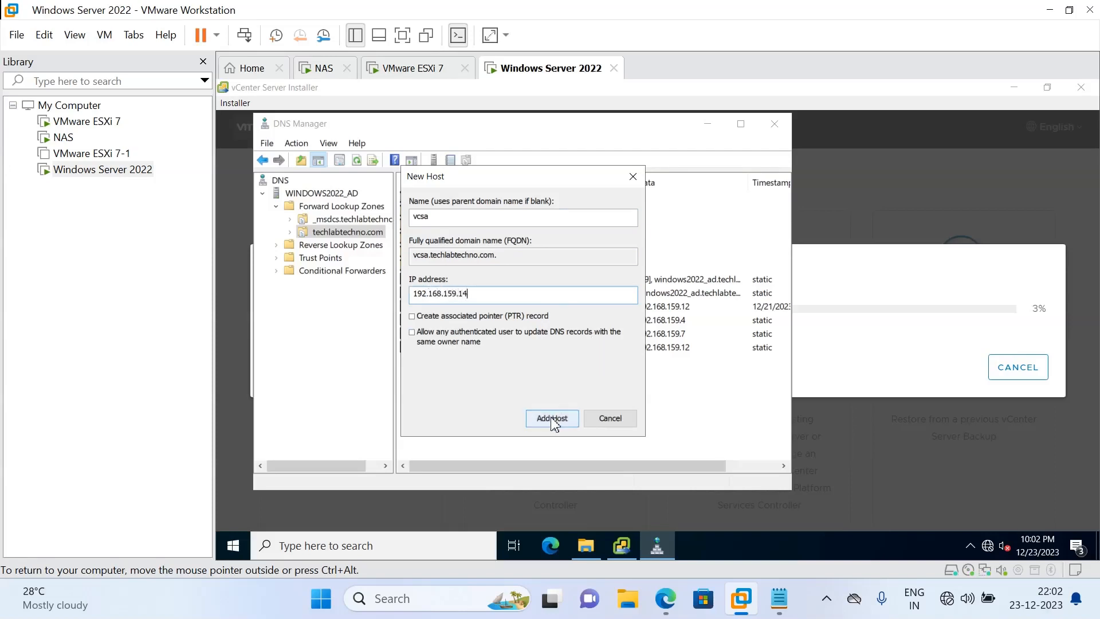
pyautogui.click(553, 418)
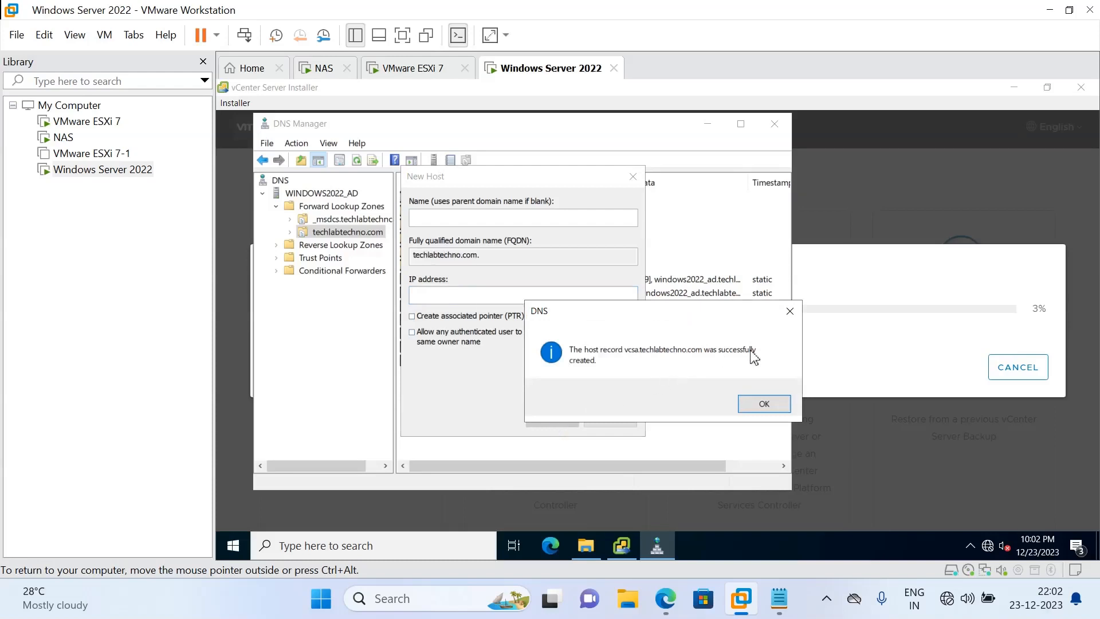
pyautogui.click(770, 403)
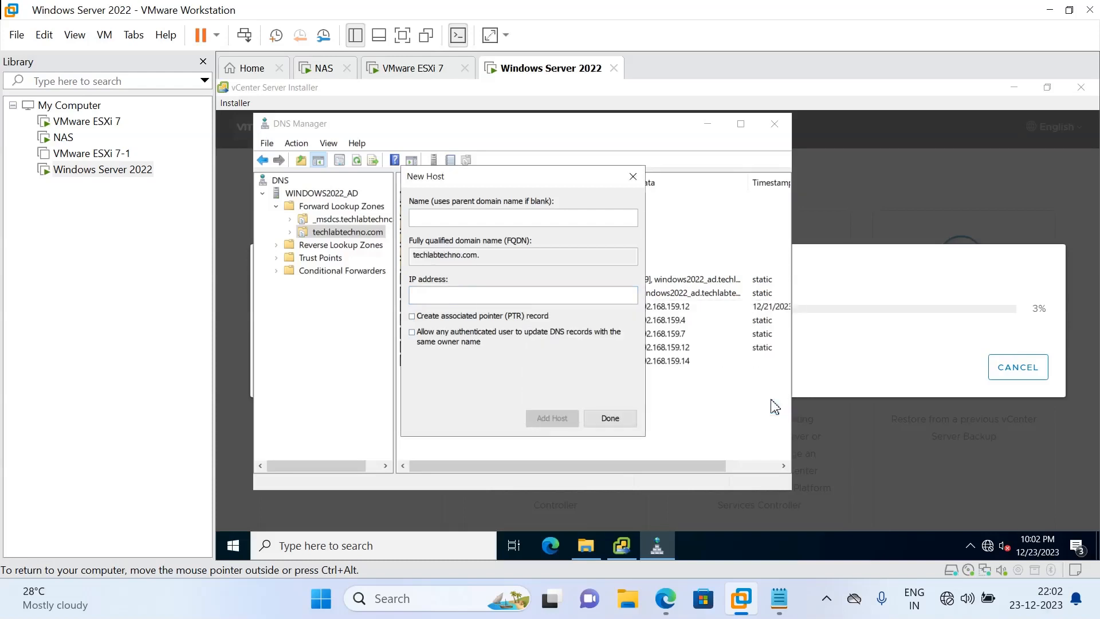
pyautogui.click(609, 419)
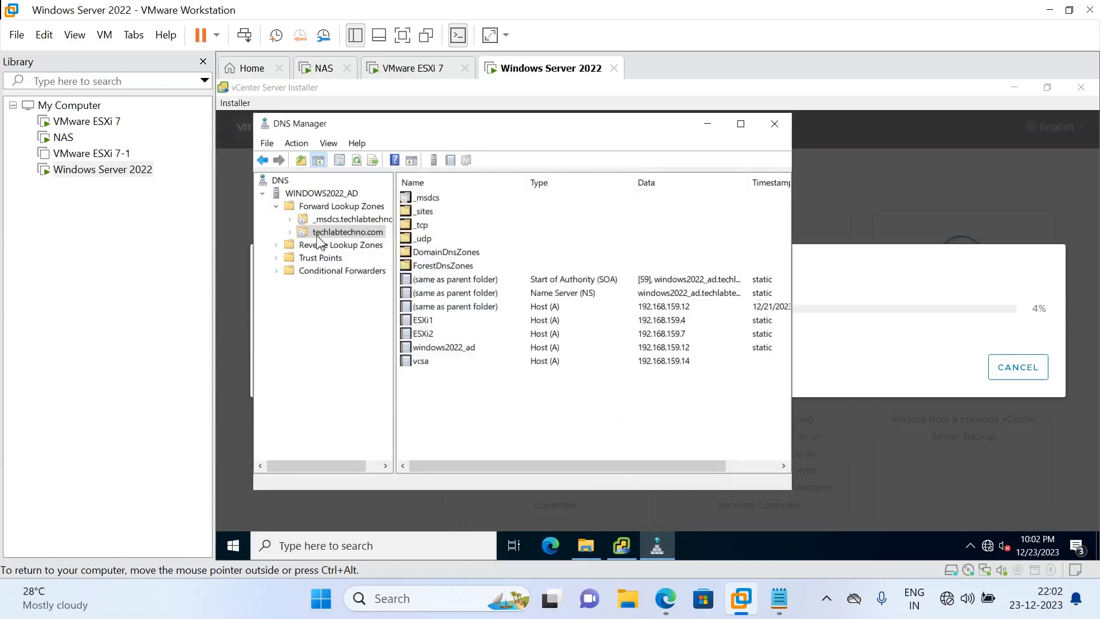
# Start a new PTR record for 192.168.159.14 in the 159.168.192.in-addr.arpa reverse zone
pyautogui.click(328, 257)
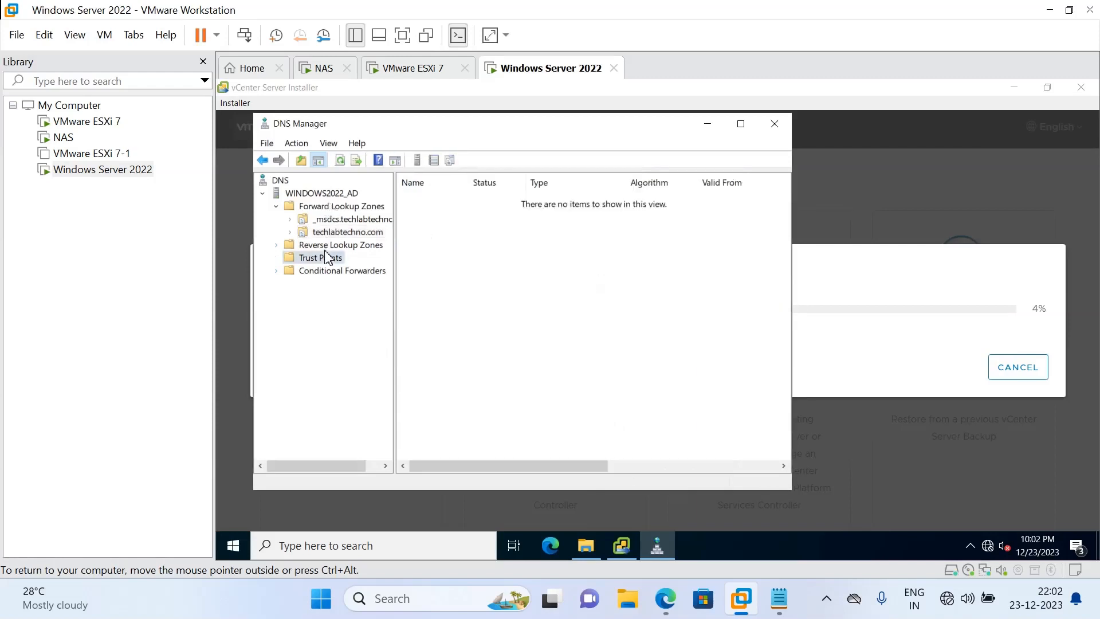
pyautogui.click(335, 246)
pyautogui.doubleClick(438, 199)
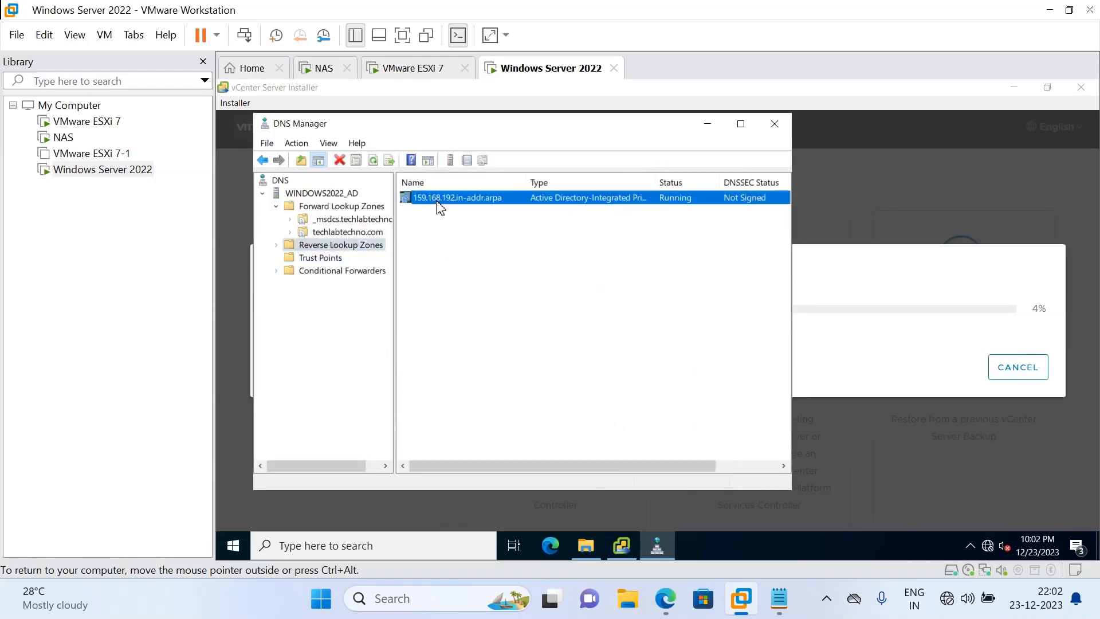
pyautogui.rightClick(433, 292)
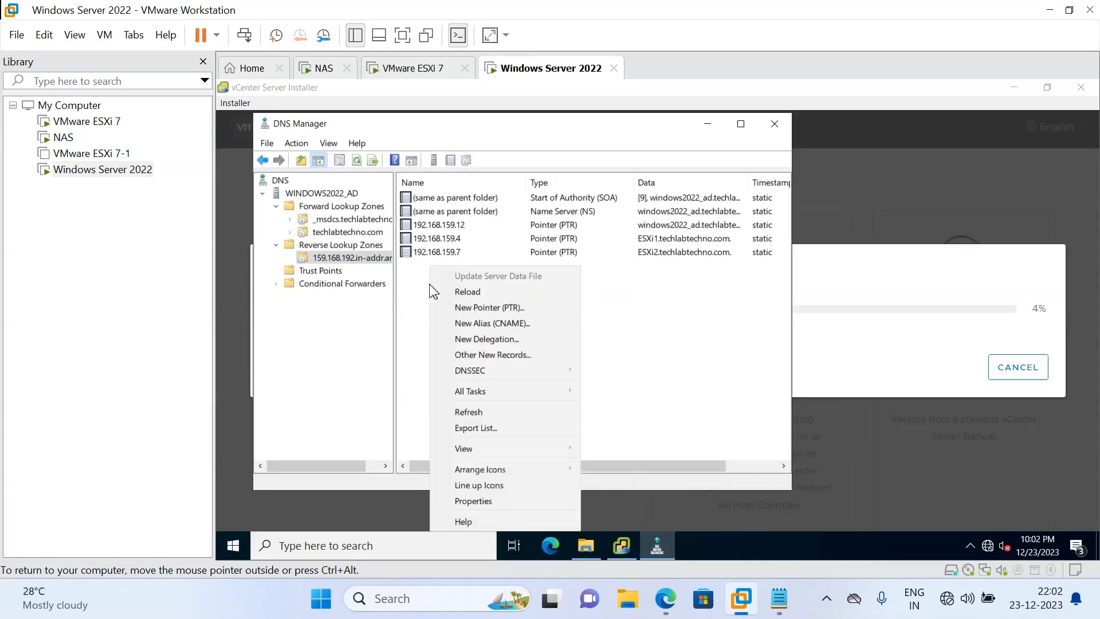
pyautogui.click(515, 319)
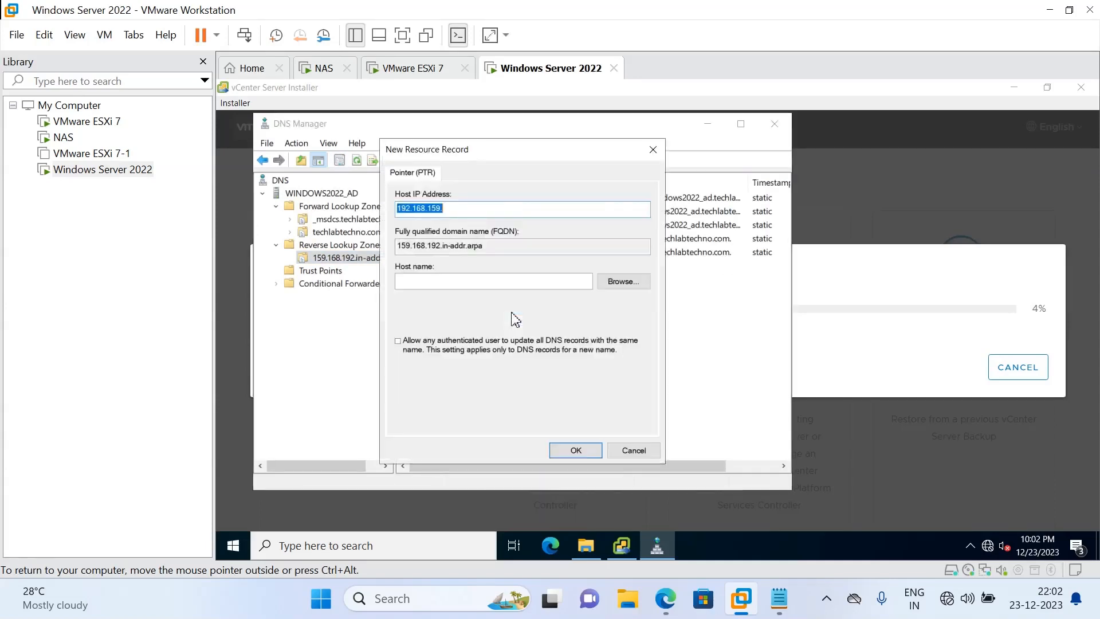
pyautogui.click(471, 208)
pyautogui.write('14')
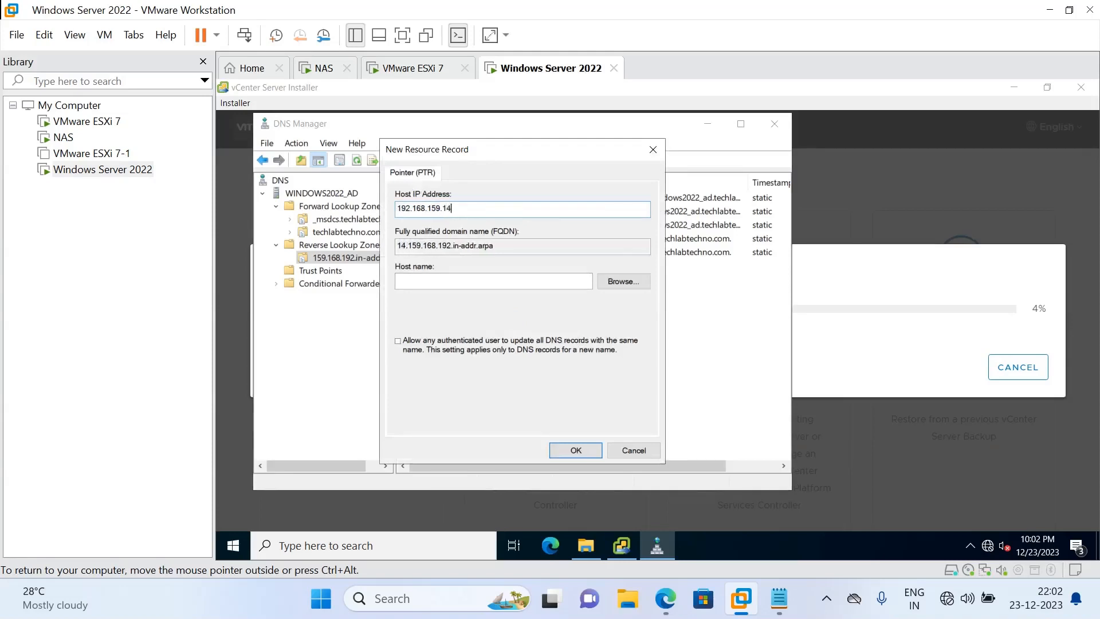
pyautogui.press('Tab')
pyautogui.press('Tab')
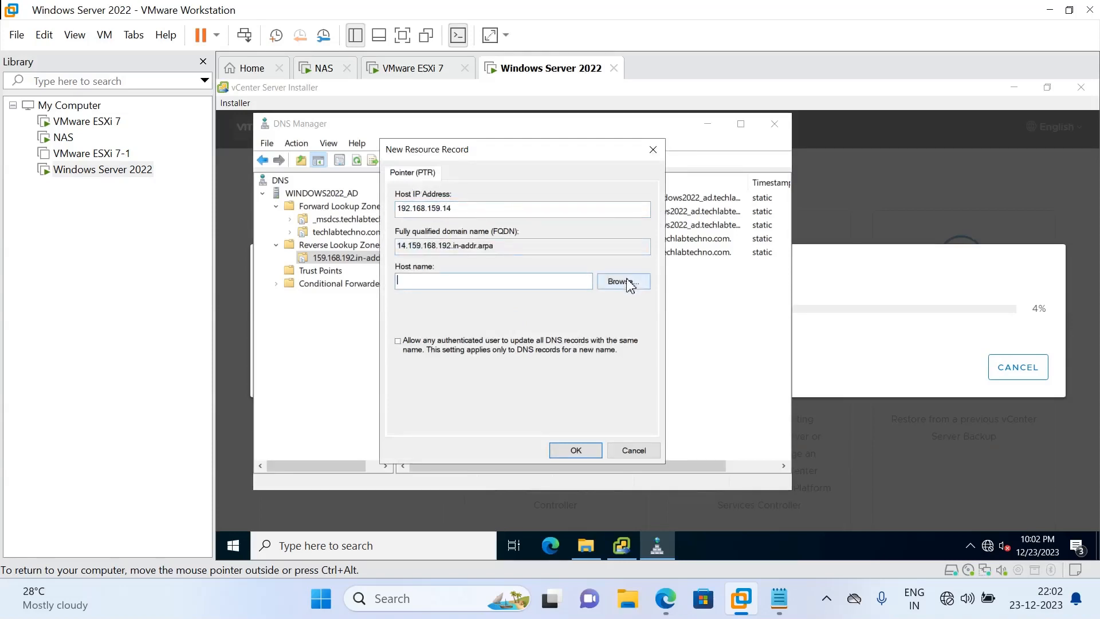
# Point the PTR record at the vcsa host, let authenticated users update it, and save
pyautogui.click(623, 281)
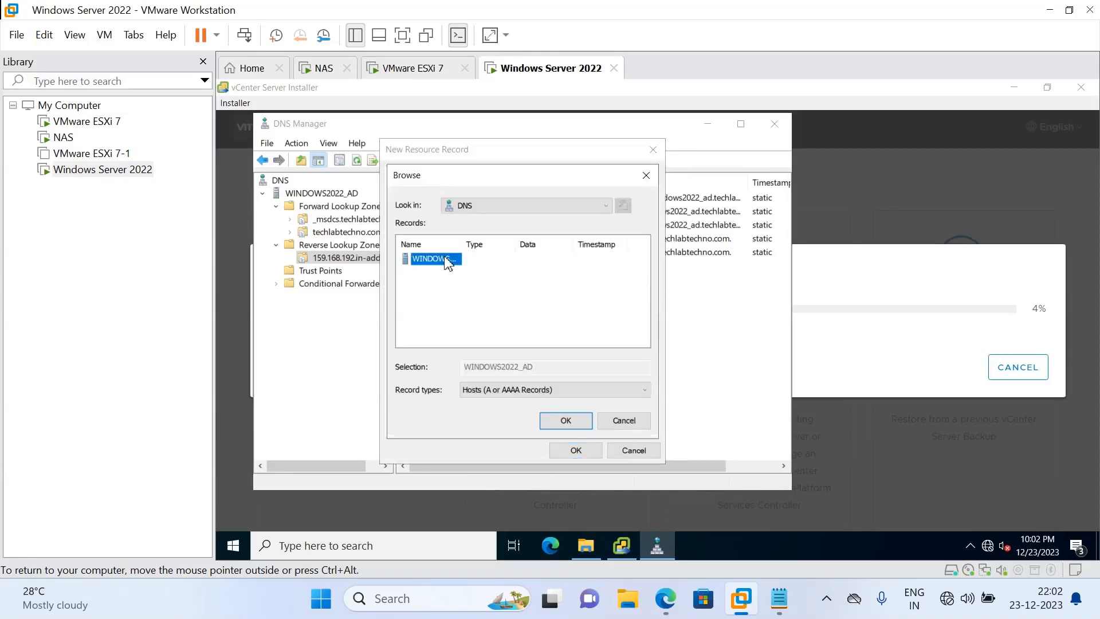
pyautogui.doubleClick(451, 260)
pyautogui.doubleClick(448, 260)
pyautogui.doubleClick(435, 271)
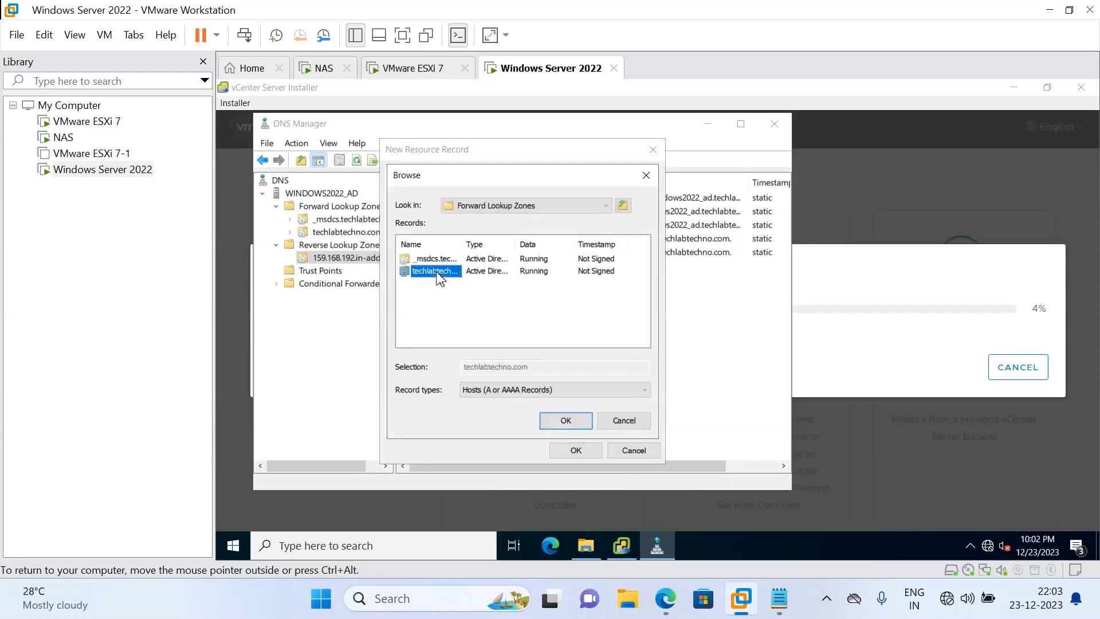
pyautogui.moveTo(644, 290); pyautogui.dragTo(645, 364)
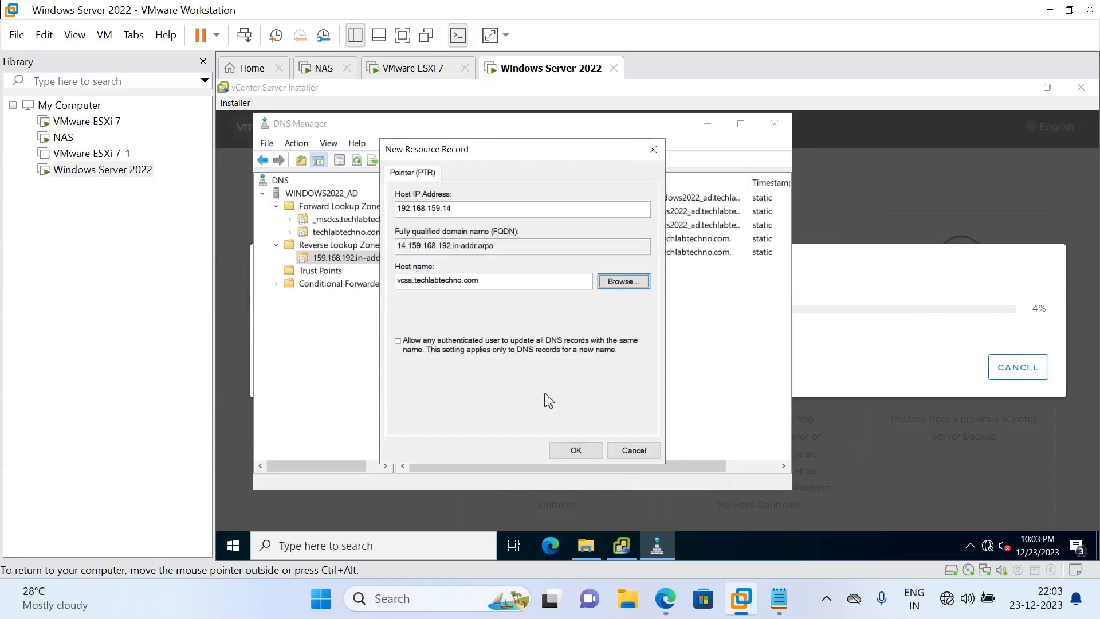
pyautogui.click(452, 348)
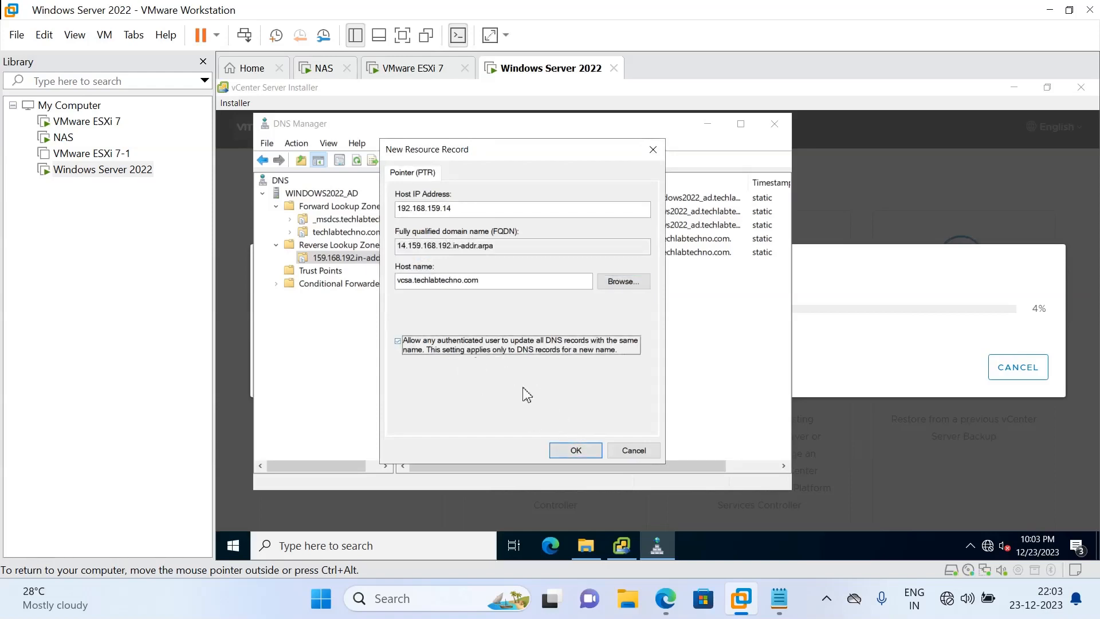
pyautogui.click(570, 451)
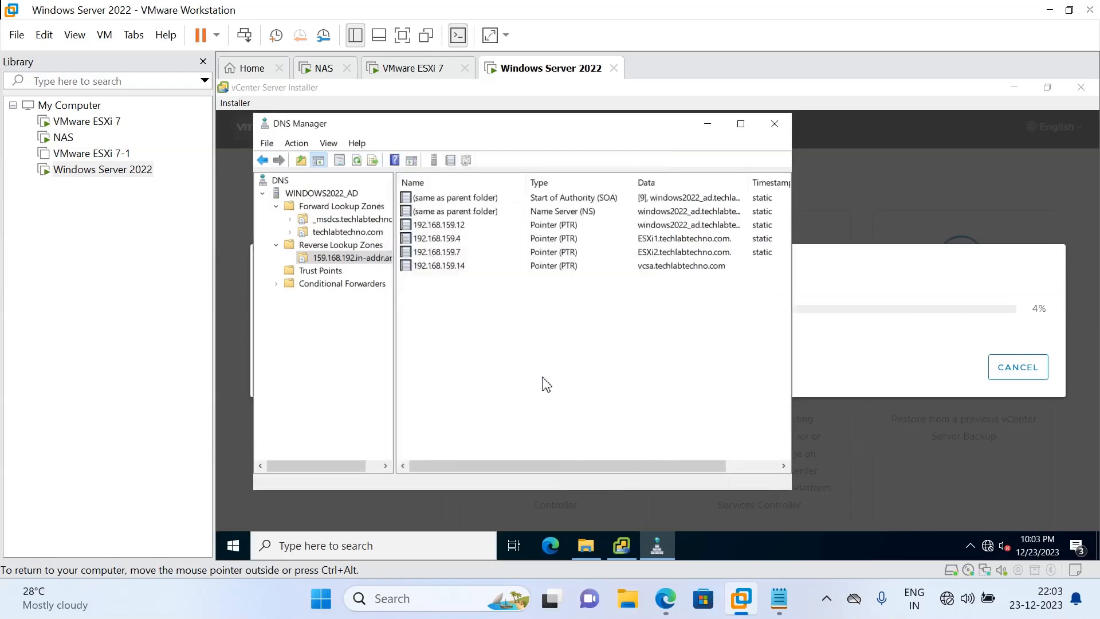
# Enable updating the associated PTR record in the vcsa host record's properties and close them
pyautogui.click(342, 232)
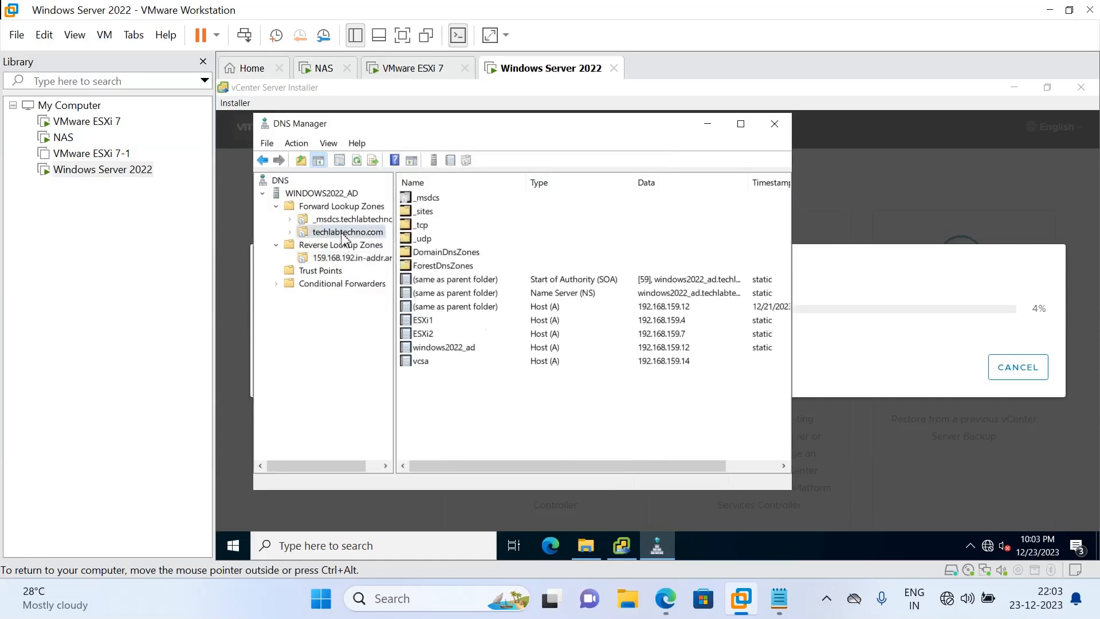
pyautogui.click(428, 362)
pyautogui.rightClick(431, 369)
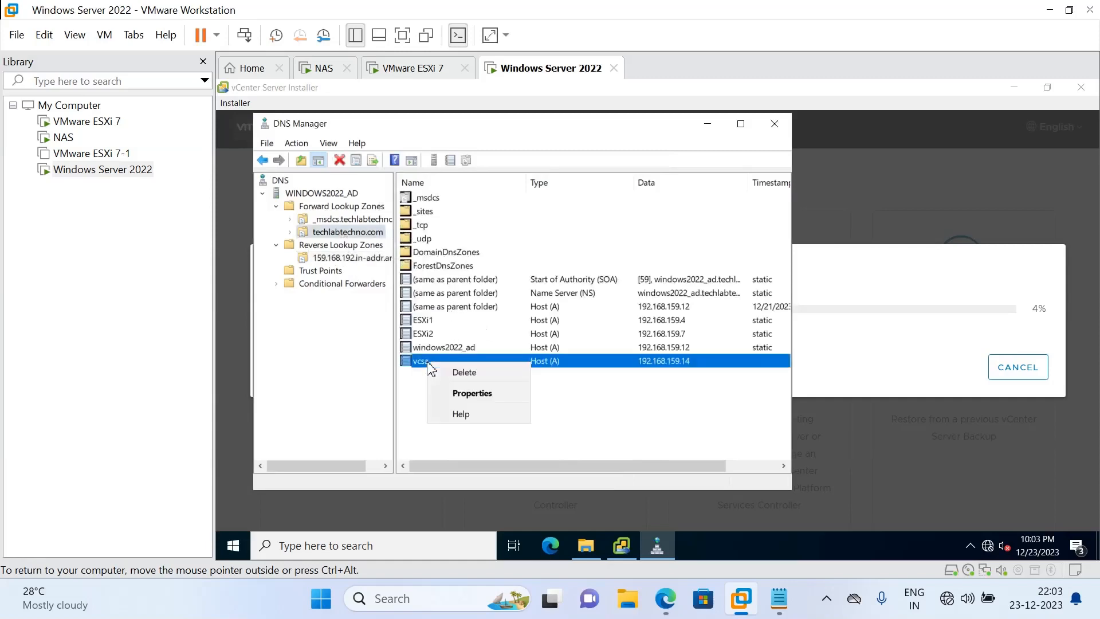
pyautogui.click(471, 391)
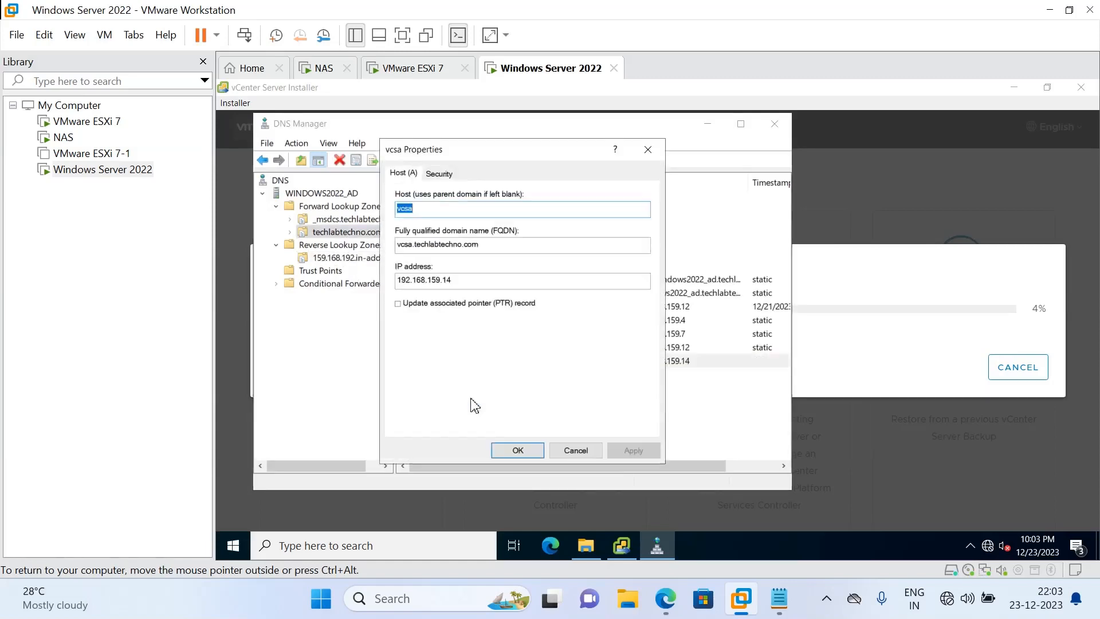
pyautogui.click(427, 304)
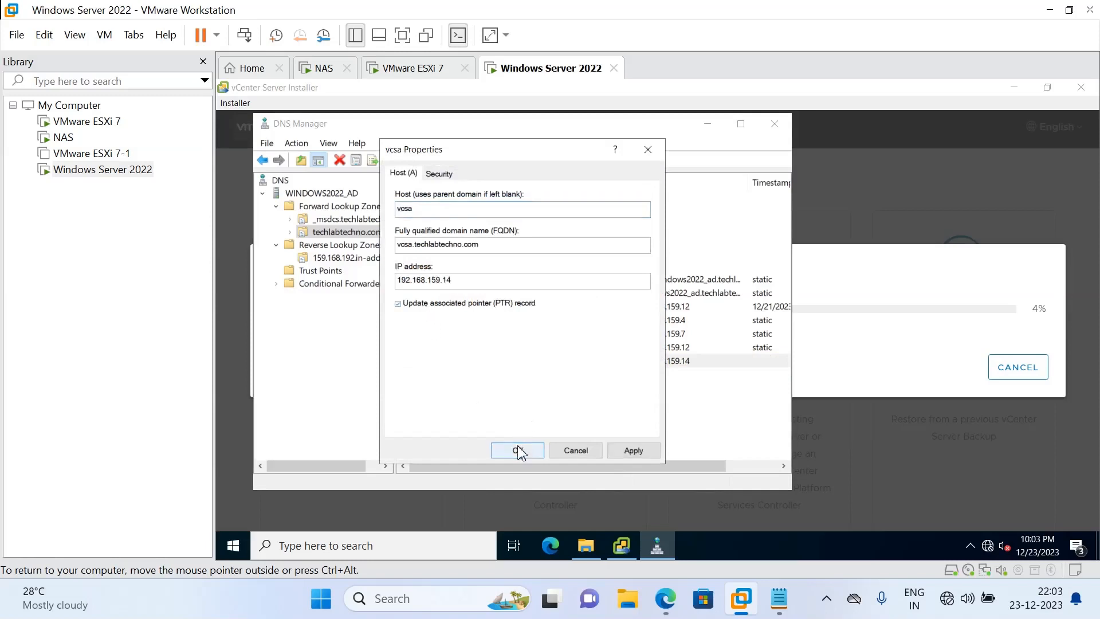
pyautogui.click(438, 173)
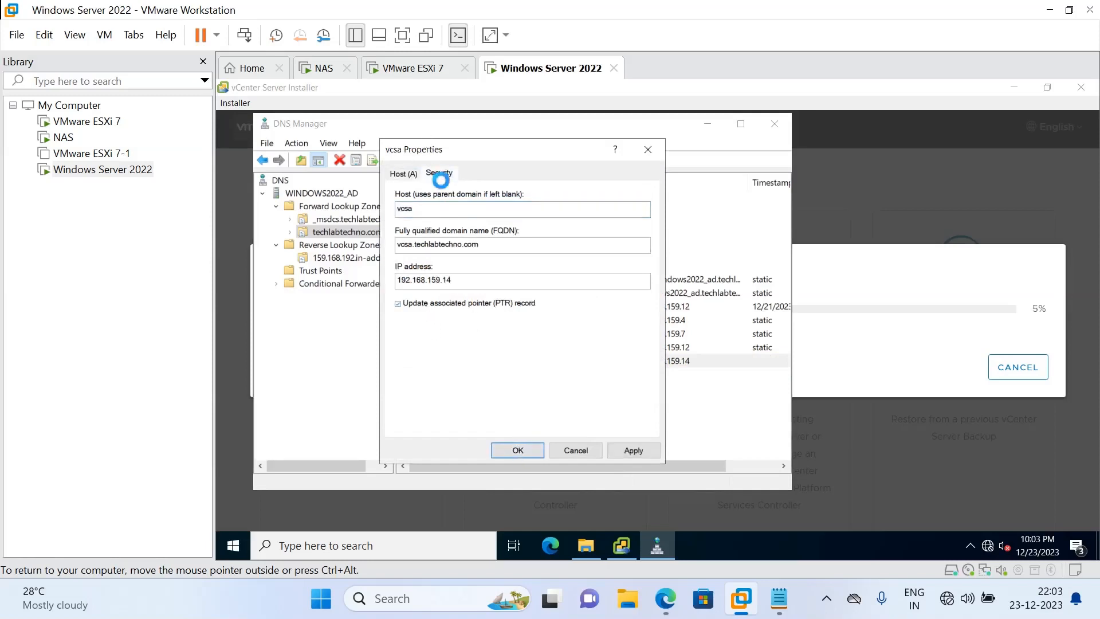
pyautogui.click(404, 173)
pyautogui.click(517, 450)
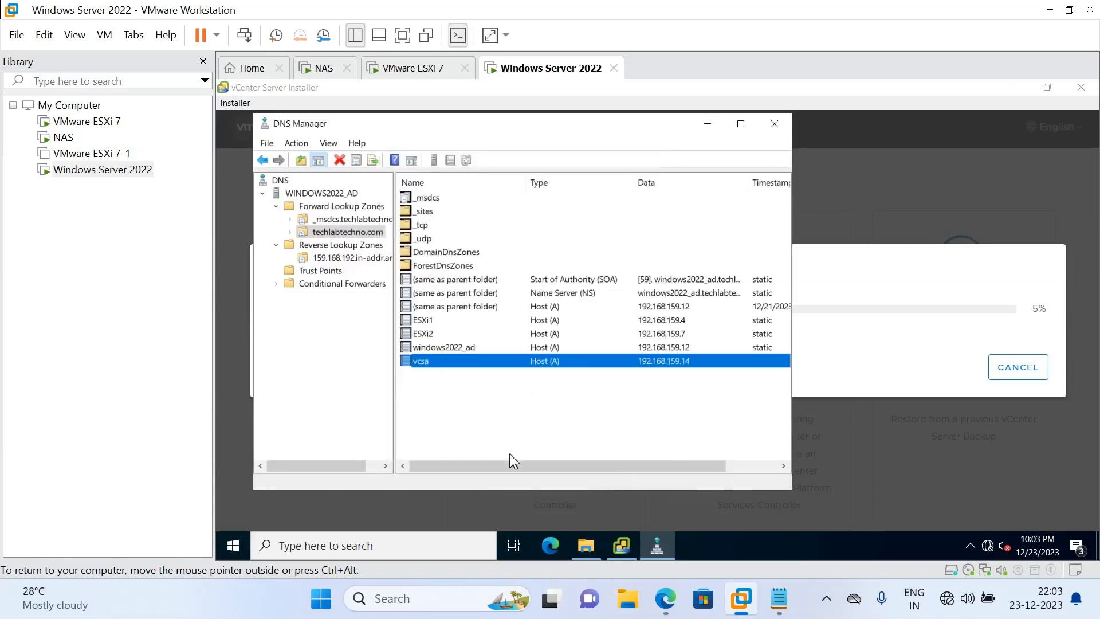
# Close DNS Manager and pause the screen recorder while Stage 1 deployment finishes
pyautogui.click(774, 135)
pyautogui.click(776, 138)
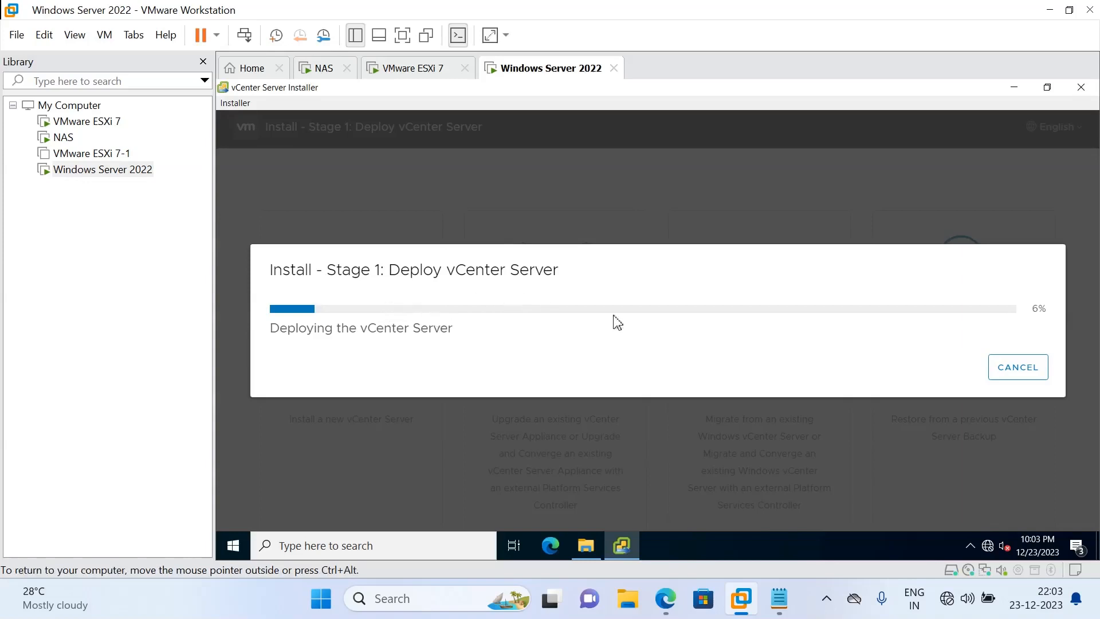
pyautogui.moveTo(741, 601)
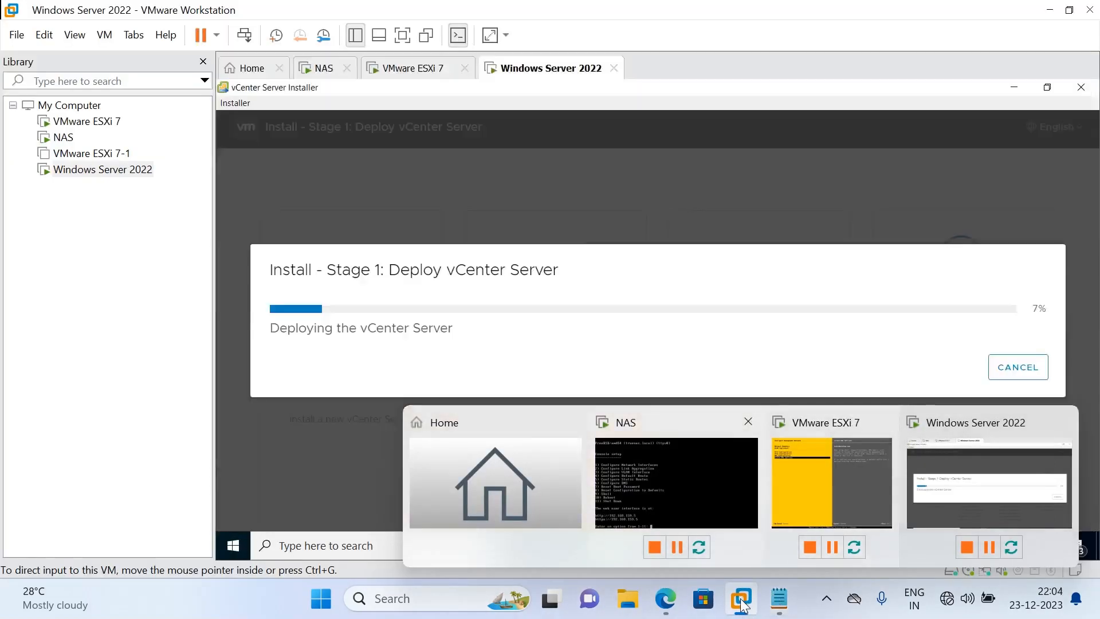
pyautogui.click(826, 602)
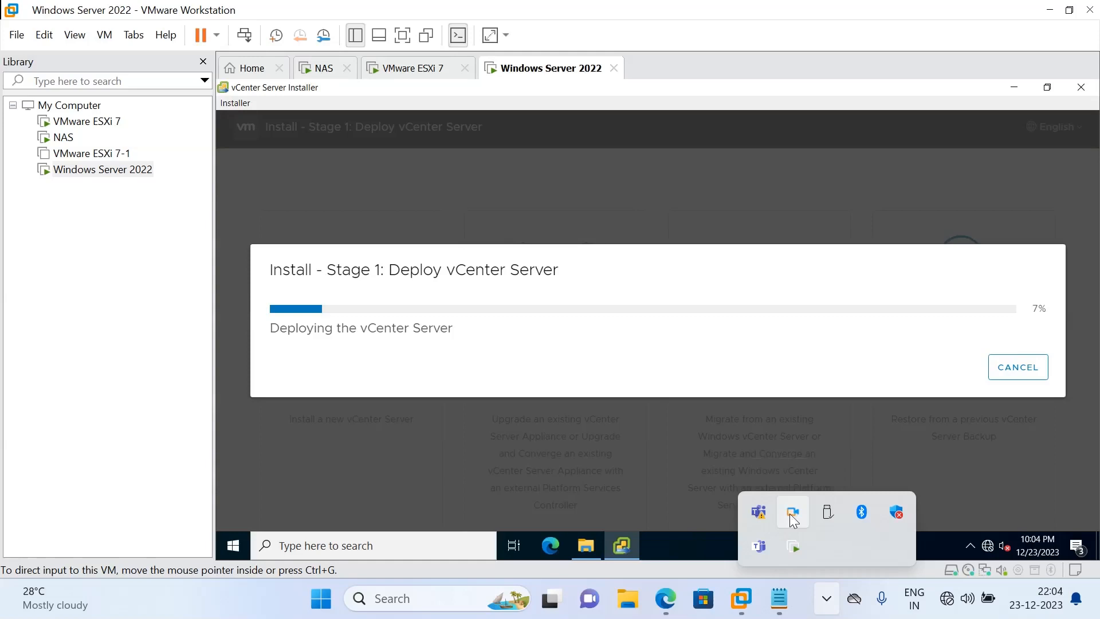
pyautogui.rightClick(789, 513)
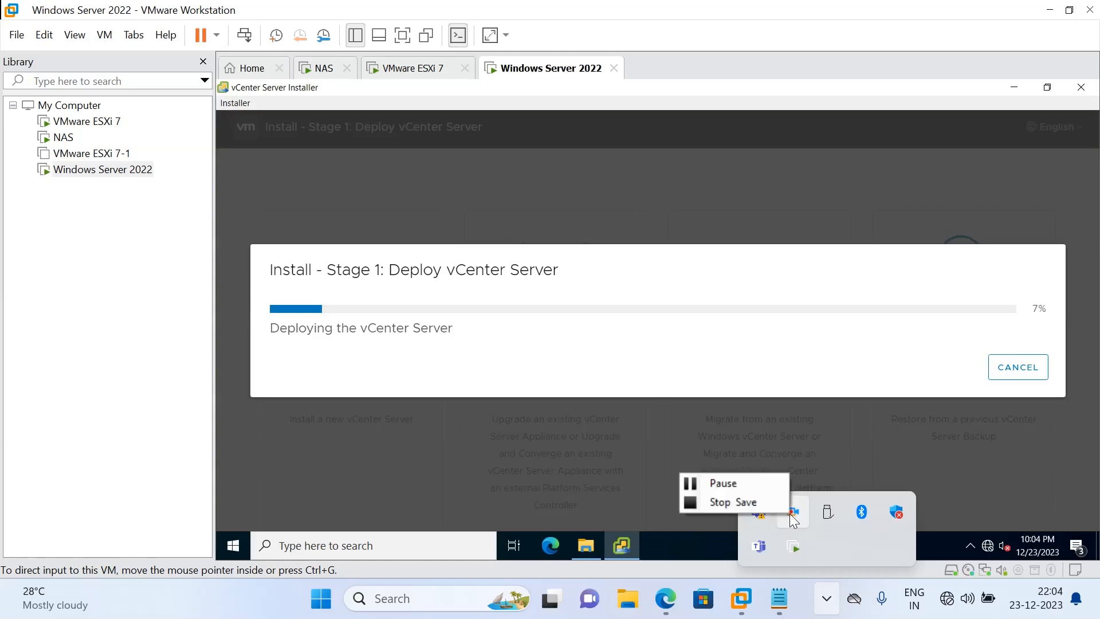
pyautogui.click(754, 503)
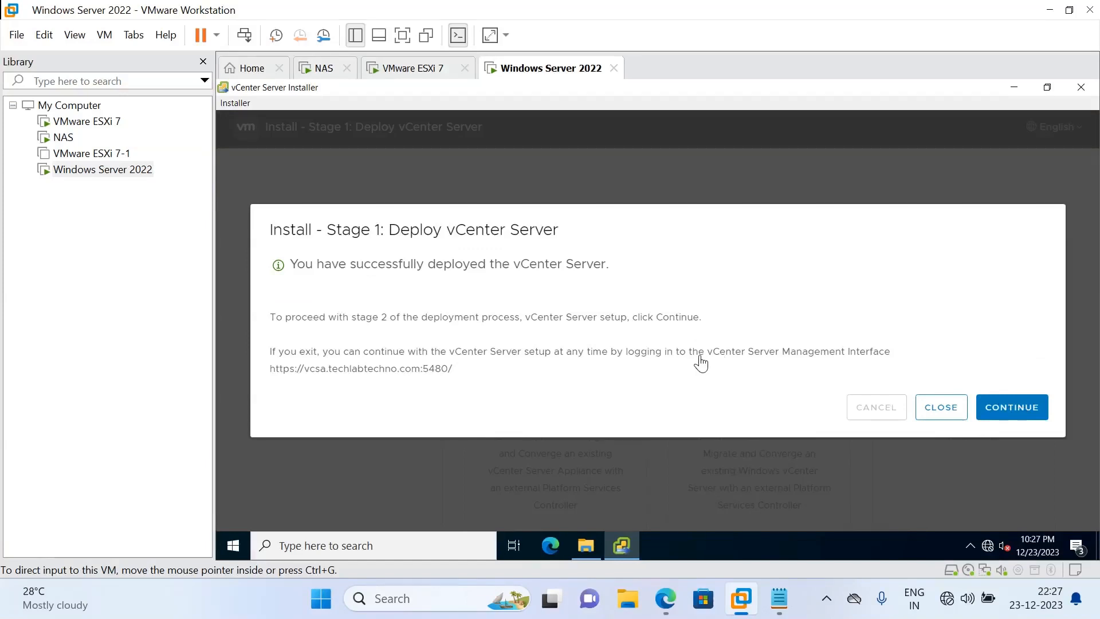
# Return control to the VM and continue from the Stage 1 success dialog into Stage 2
pyautogui.click(604, 333)
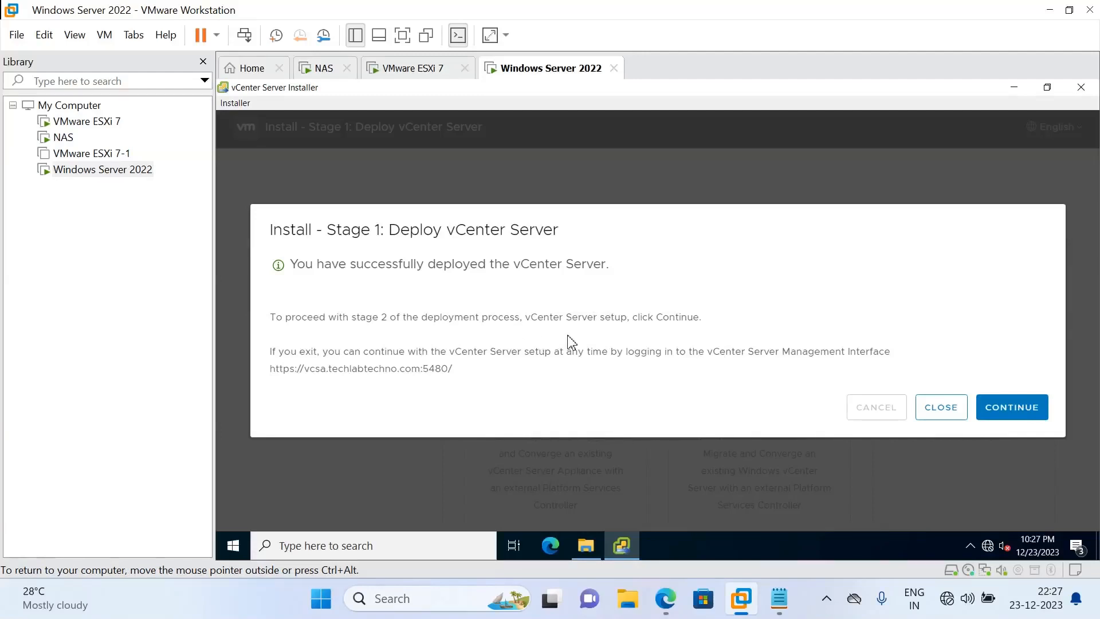
pyautogui.click(1009, 412)
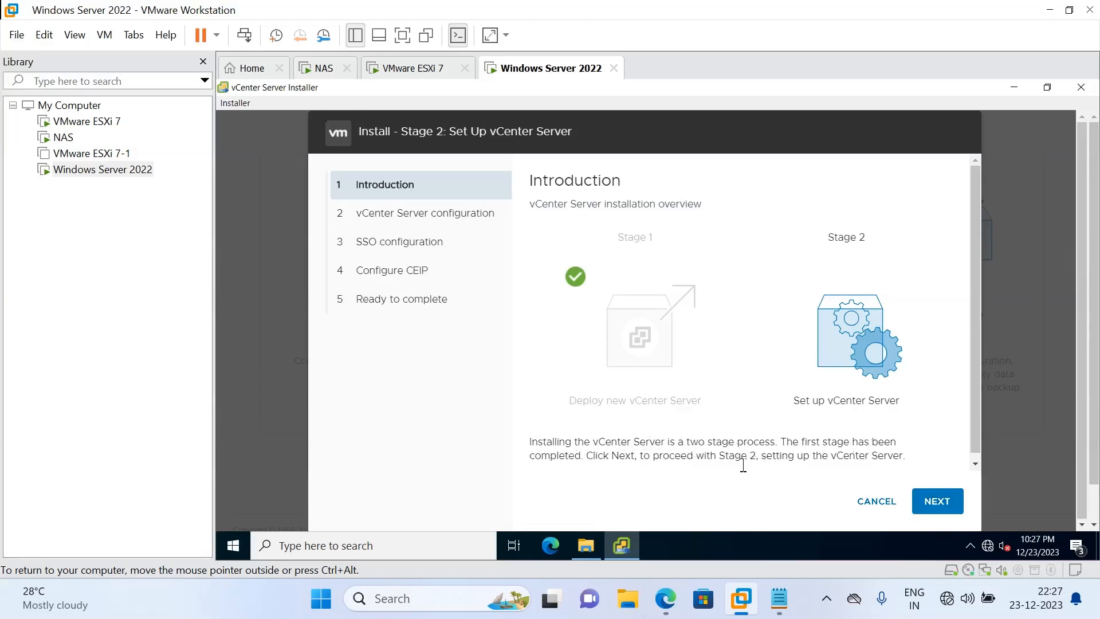
# Keep time synchronization with the ESXi host and SSH disabled for the vCenter Server configuration
pyautogui.click(948, 507)
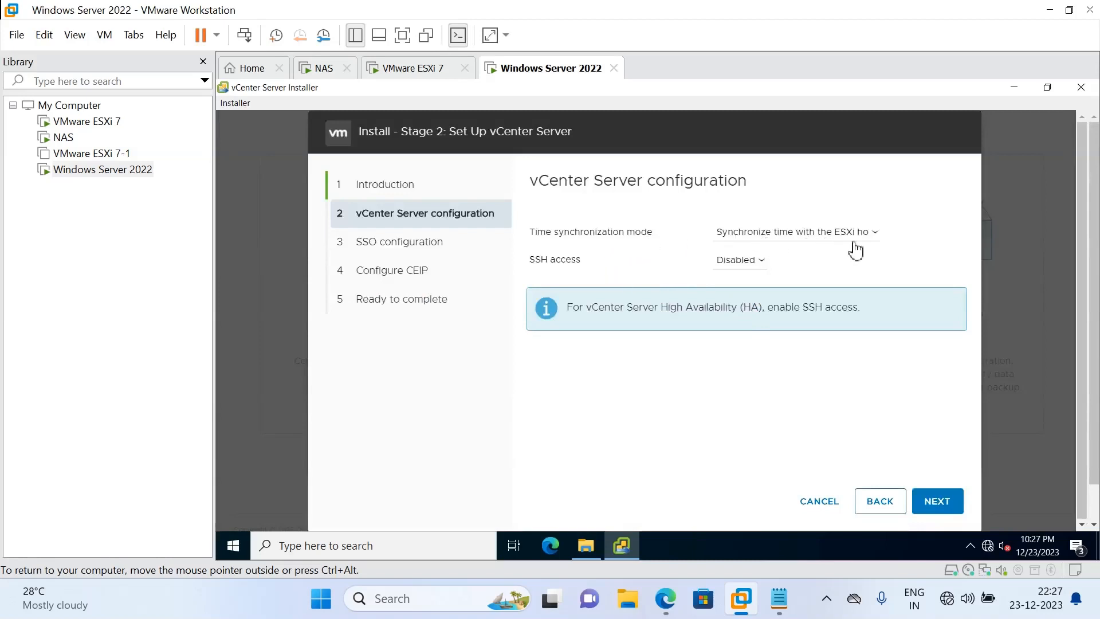
pyautogui.click(876, 237)
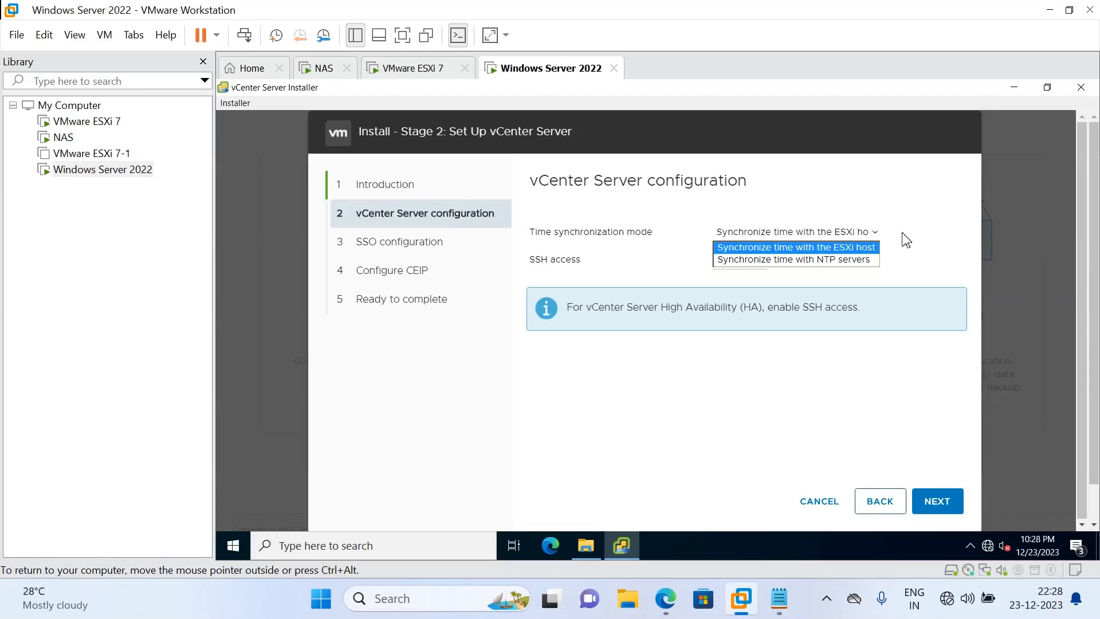
pyautogui.click(905, 240)
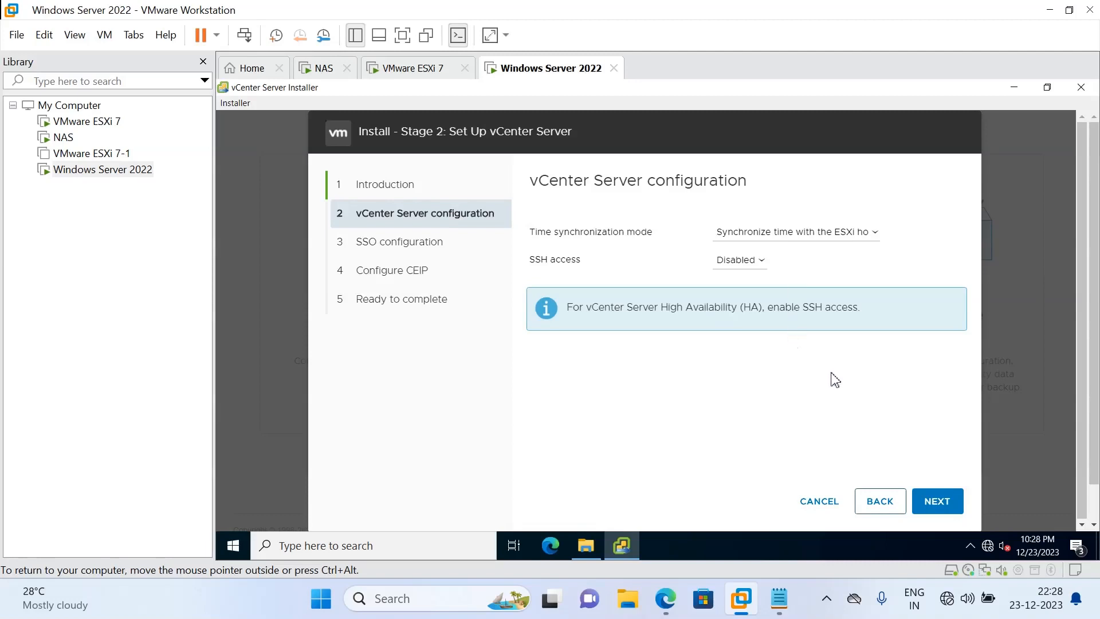
pyautogui.click(937, 509)
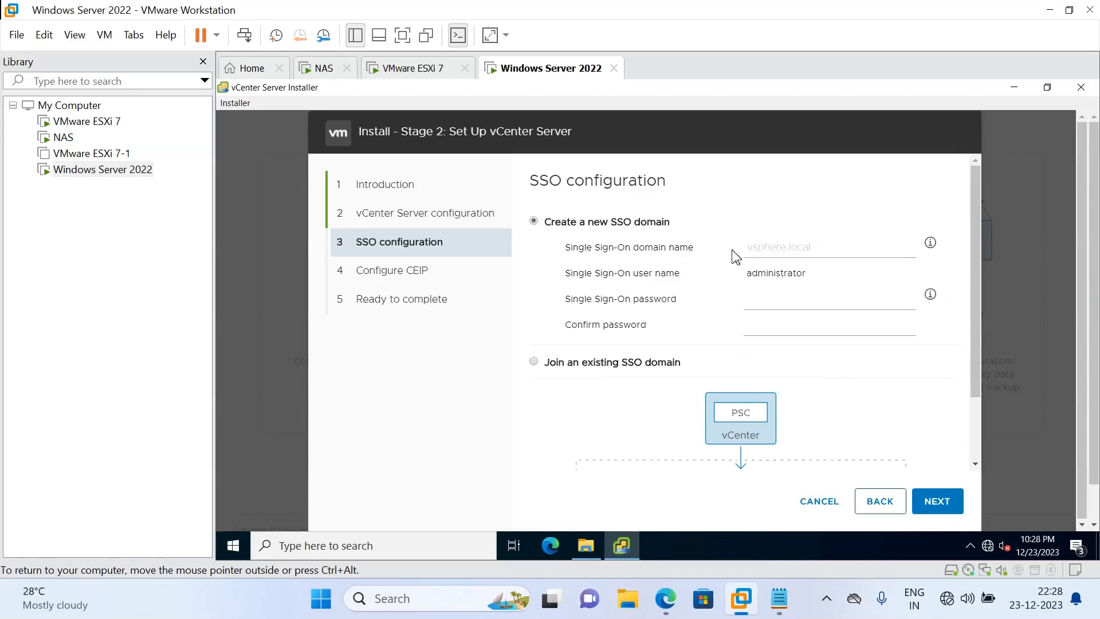
# Name the new SSO domain techlabtechno.com, then enter and confirm the administrator password
pyautogui.click(822, 246)
pyautogui.write('techlabte')
pyautogui.write('chno.com')
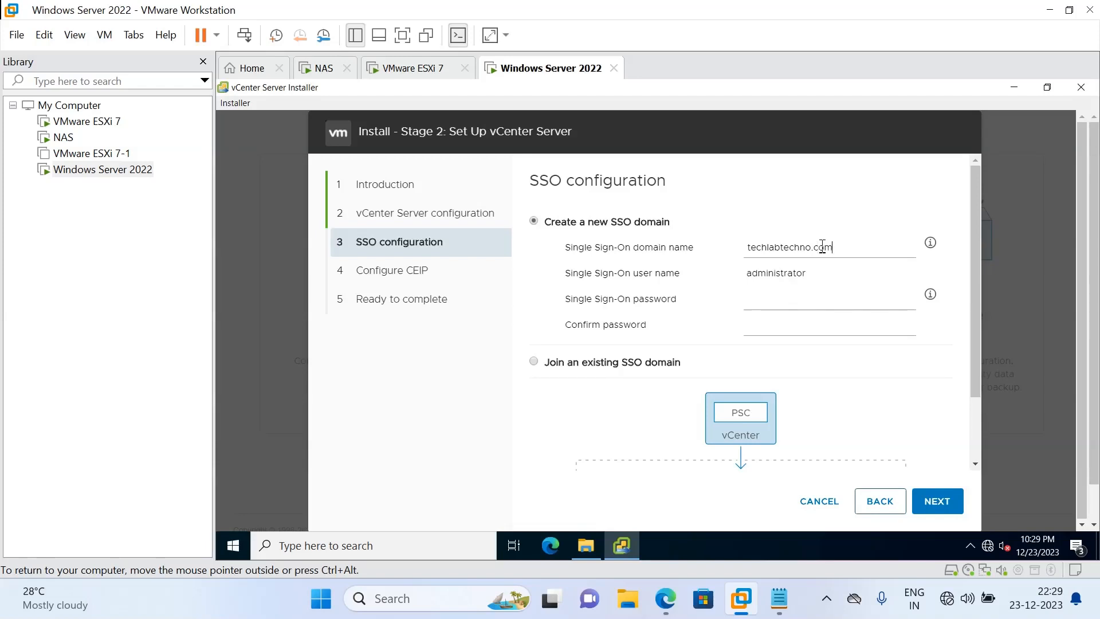
pyautogui.press('Tab')
pyautogui.write('•••••••••')
pyautogui.press('Tab')
pyautogui.write('•••••••••')
pyautogui.click(927, 505)
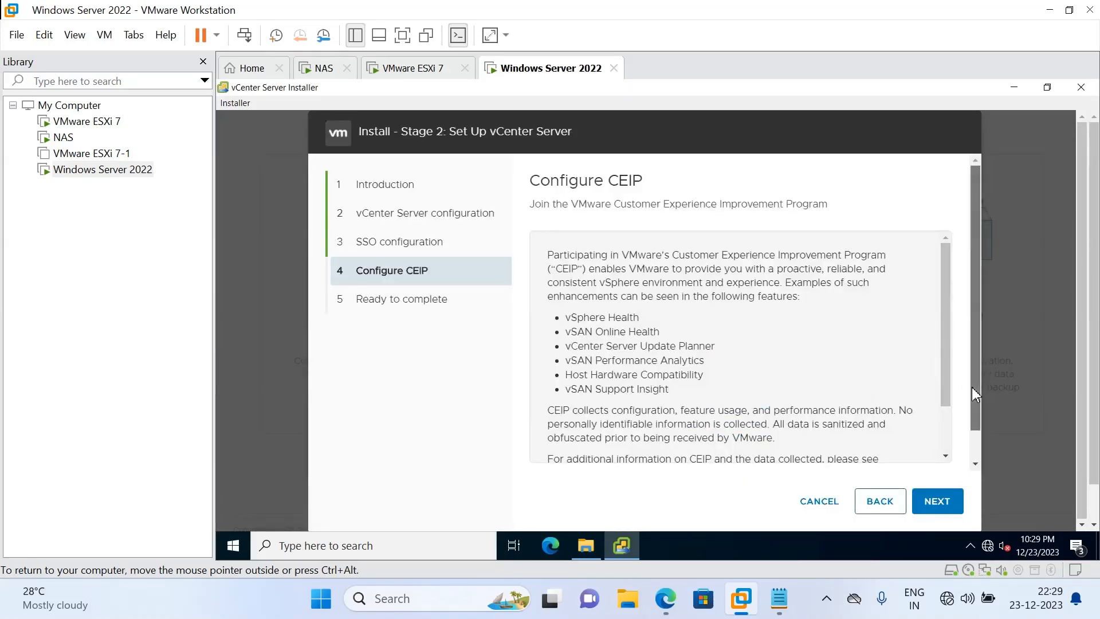
# Read through the CEIP notice, keep Join CEIP checked, and go on to Ready to complete
pyautogui.moveTo(972, 387)
pyautogui.mouseDown()
pyautogui.moveTo(974, 412)
pyautogui.moveTo(974, 385)
pyautogui.mouseUp()
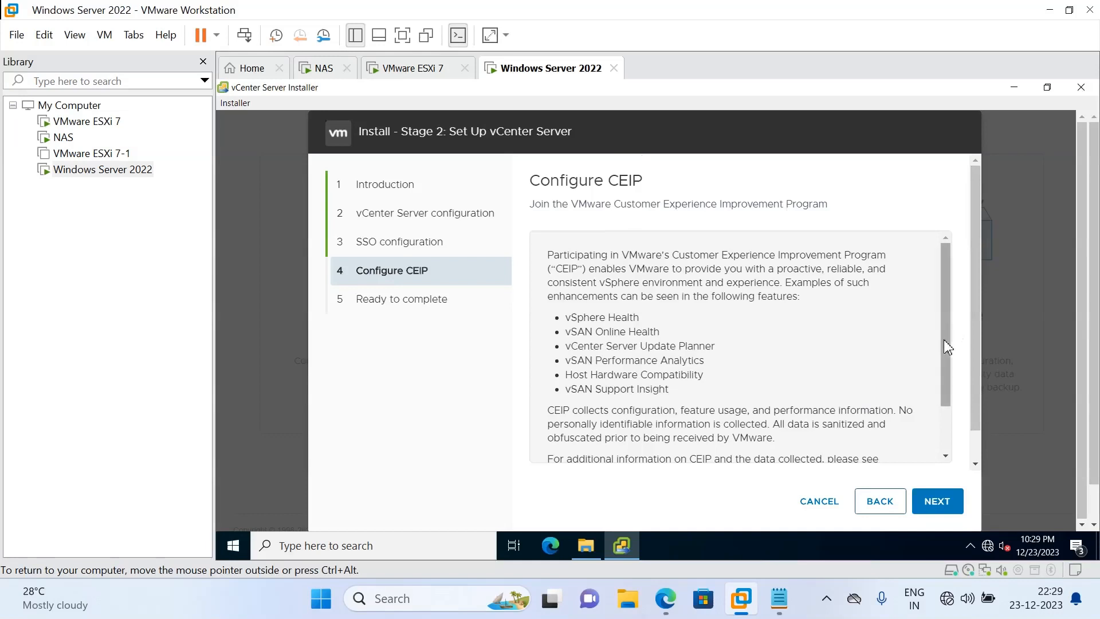
pyautogui.moveTo(943, 339); pyautogui.dragTo(944, 430)
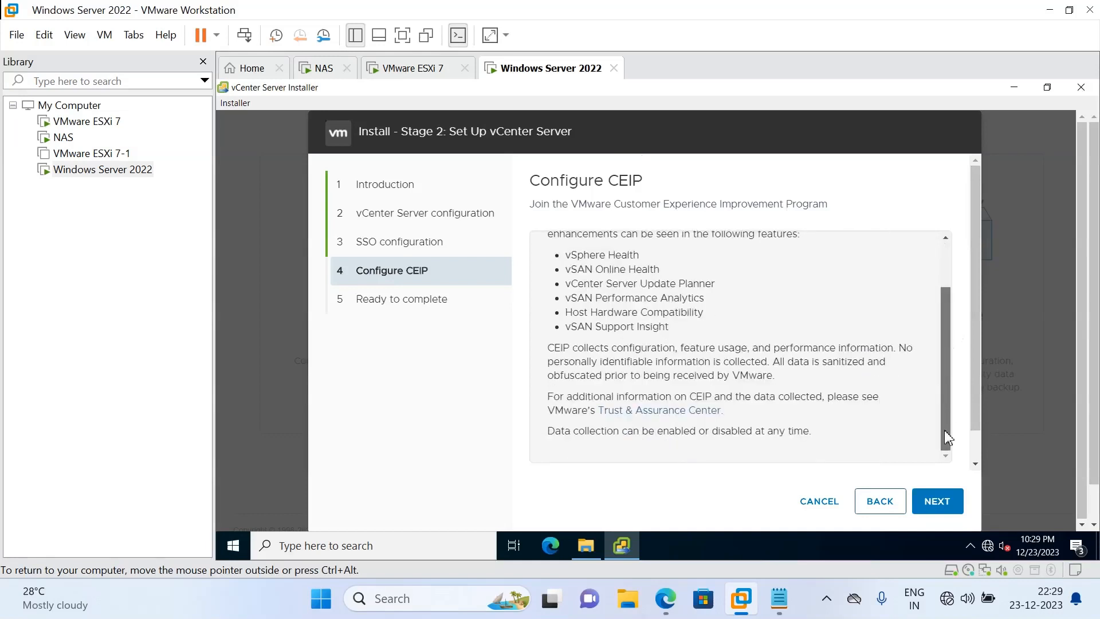
pyautogui.click(940, 507)
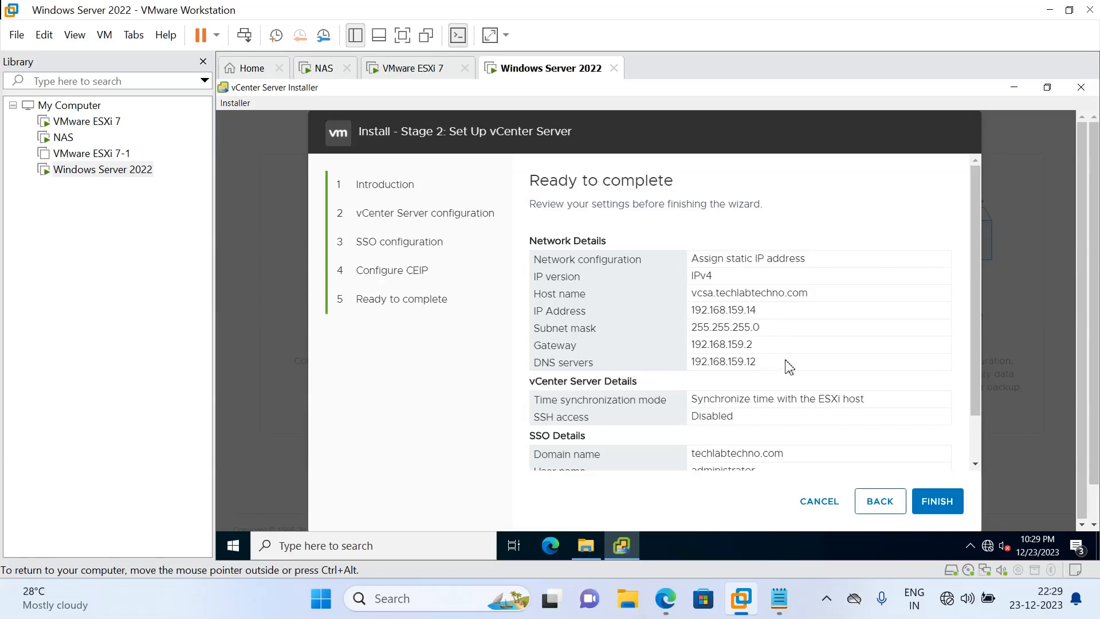
# Review the Stage 2 summary, finish the wizard, and accept the warning to start setup
pyautogui.moveTo(979, 392); pyautogui.dragTo(983, 443)
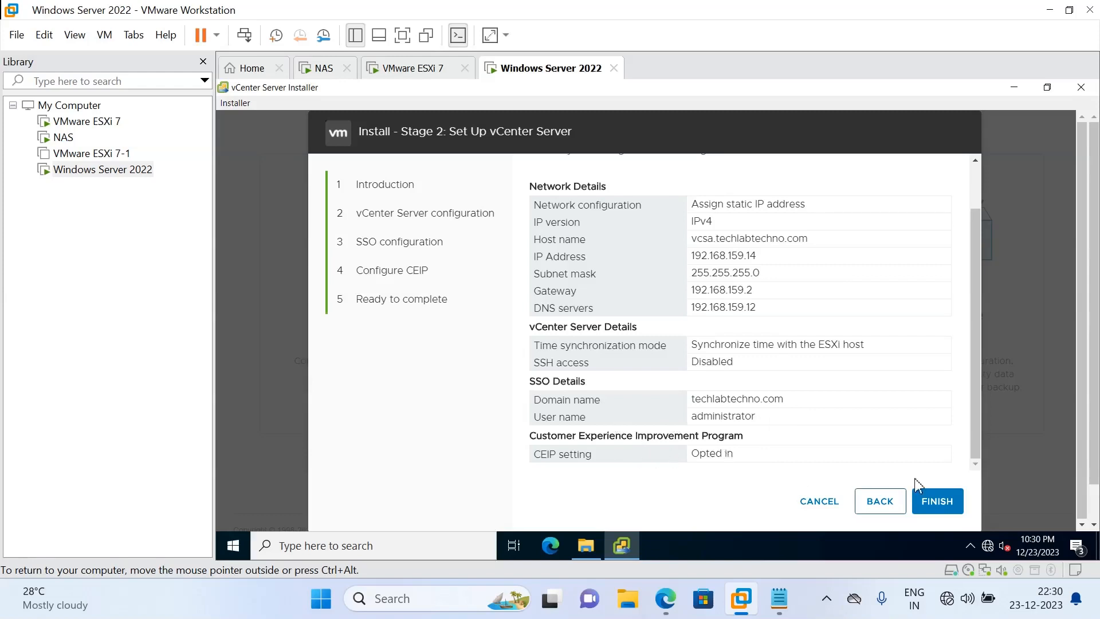
pyautogui.click(932, 503)
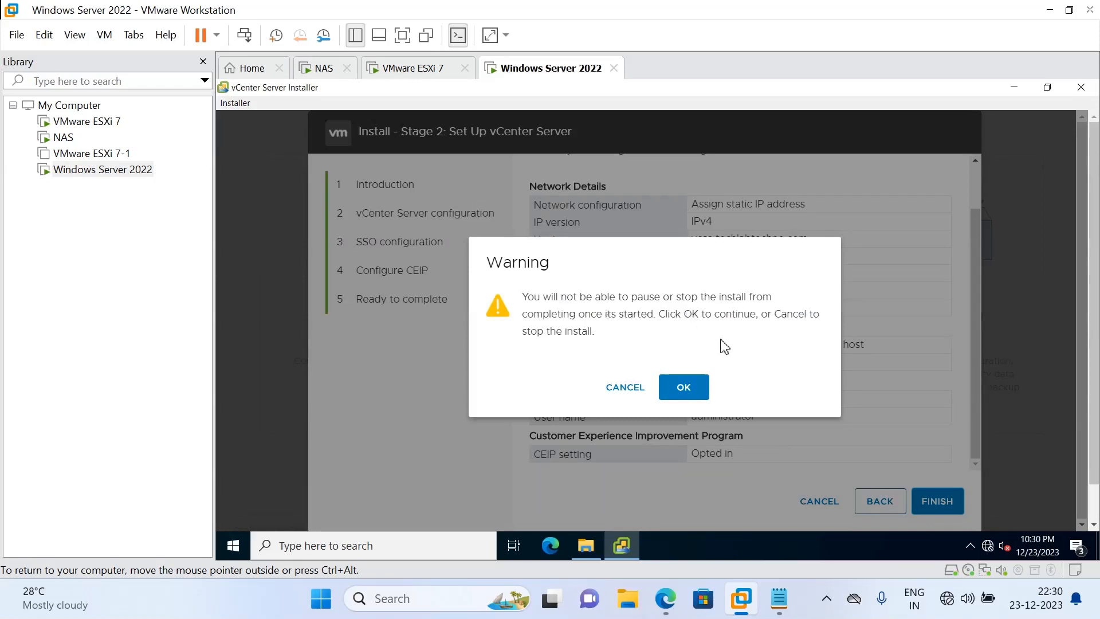
pyautogui.click(694, 385)
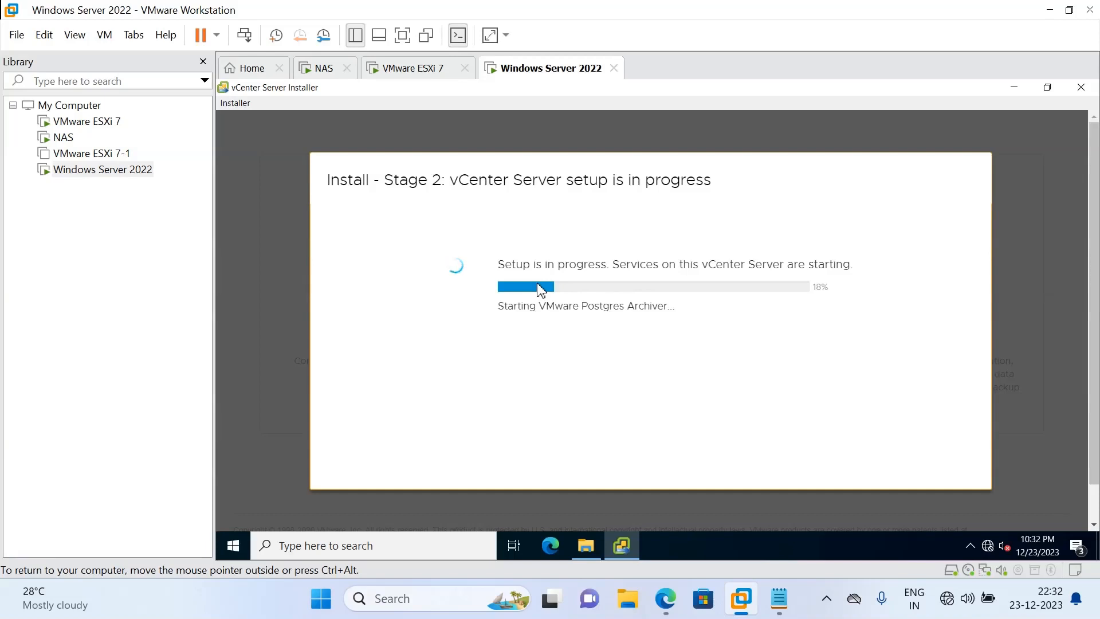
# Bring the Notepad vCenter sizing notes back to the front
pyautogui.click(779, 598)
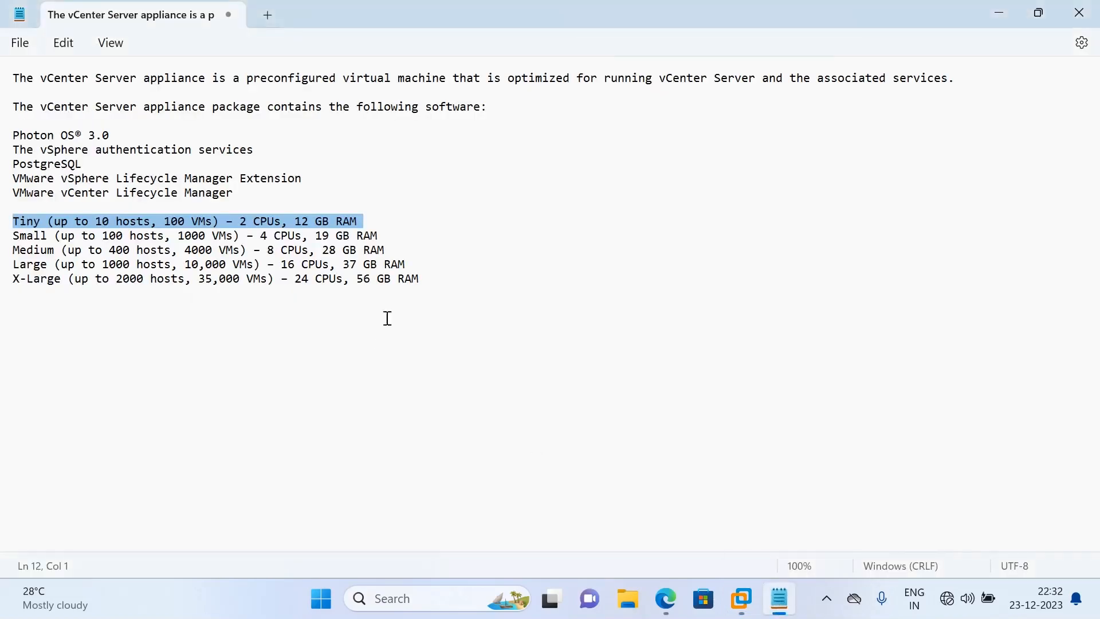
# On a new line below X-Large, begin typing 'Single sign-on is an authentication'
pyautogui.click(429, 280)
pyautogui.press('Return')
pyautogui.press('Return')
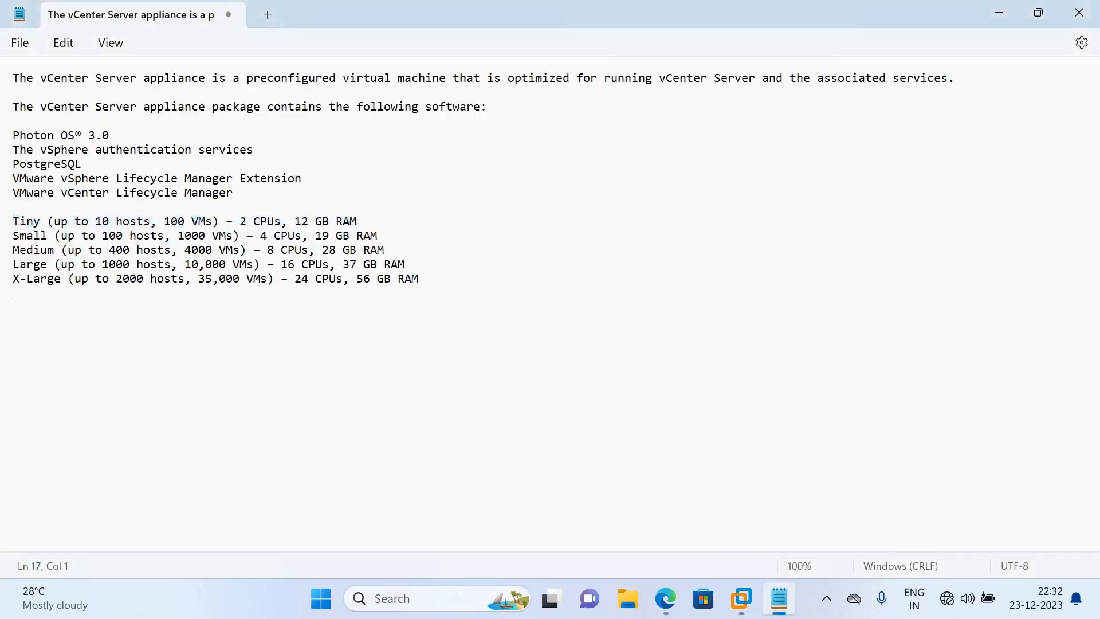
pyautogui.write('Single sign-on is a')
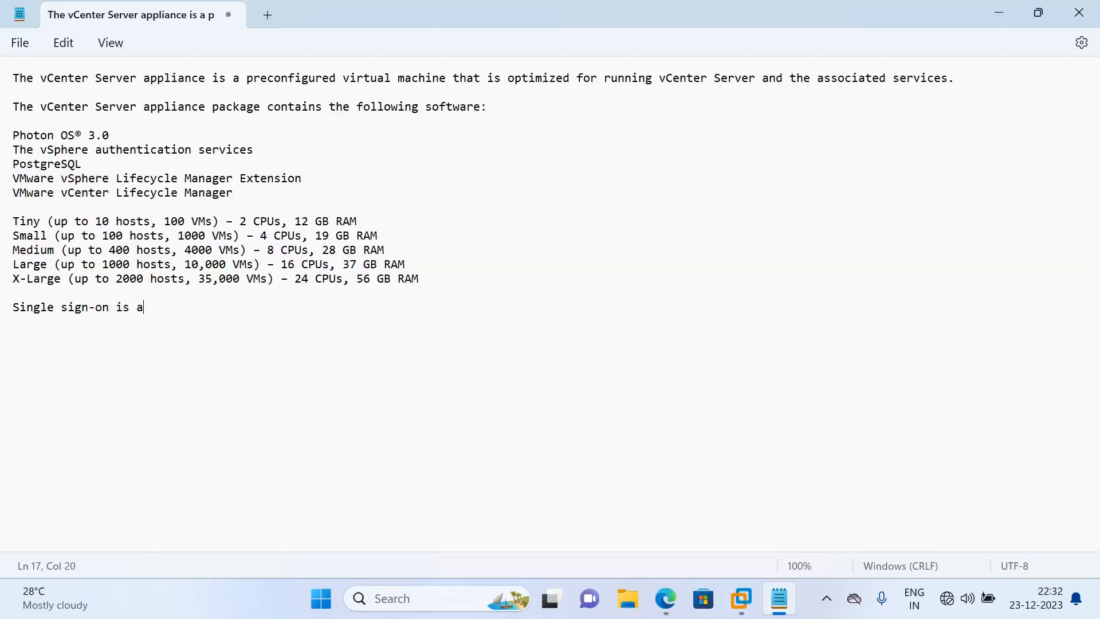
pyautogui.write('n authentication c')
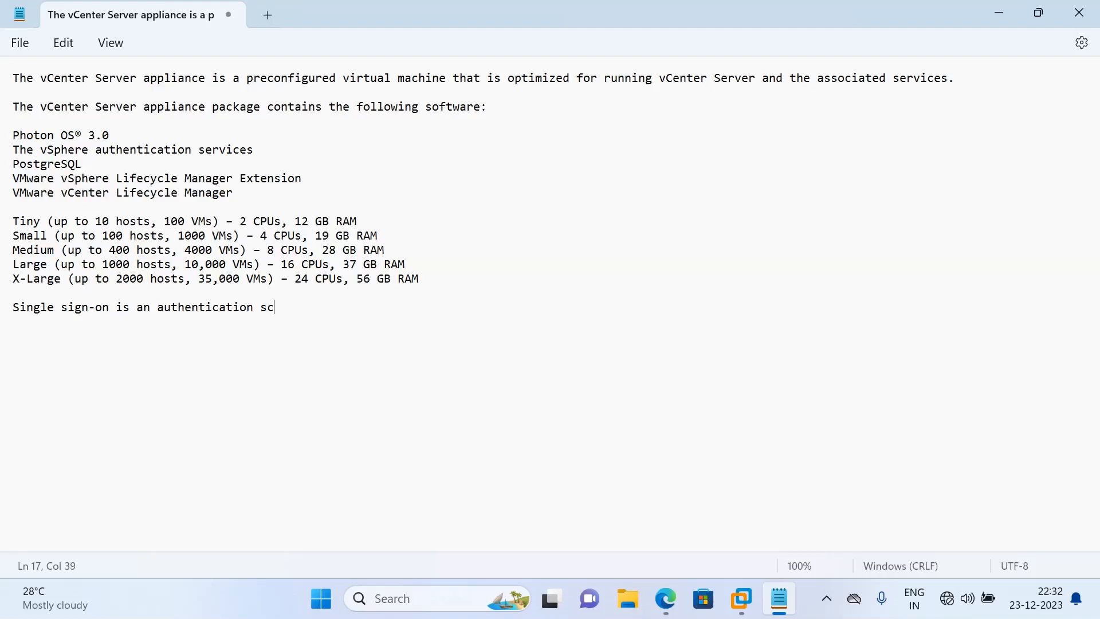
# Finish the definition: '...single id to any of several related, yet independent, software systems... Vcenter Server.'
pyautogui.write('heme that allows a user')
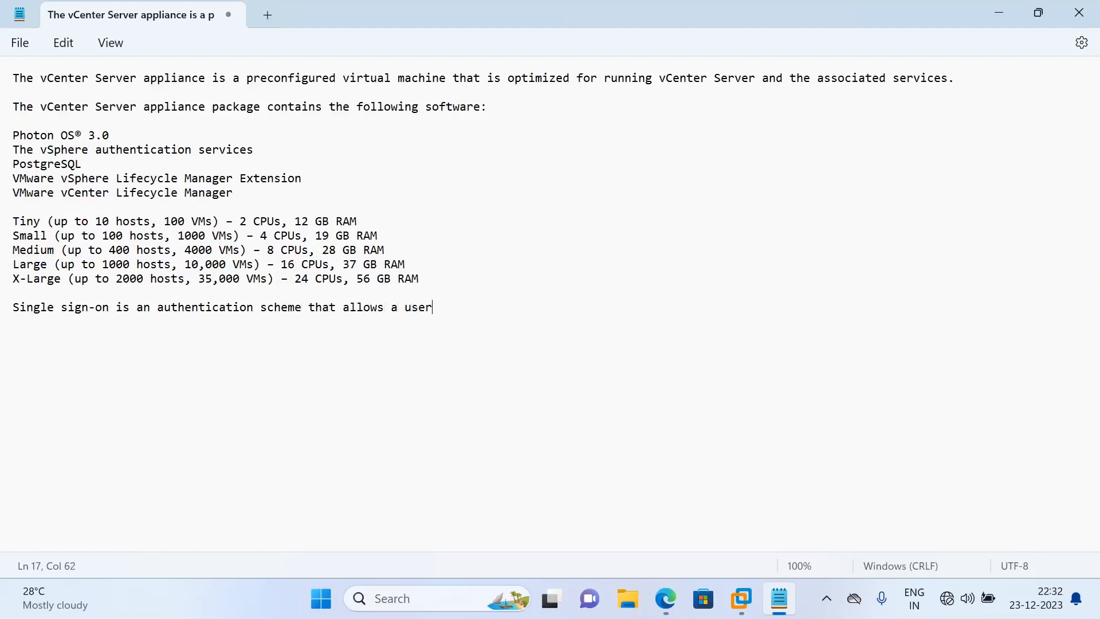
pyautogui.write(' to login with a single id')
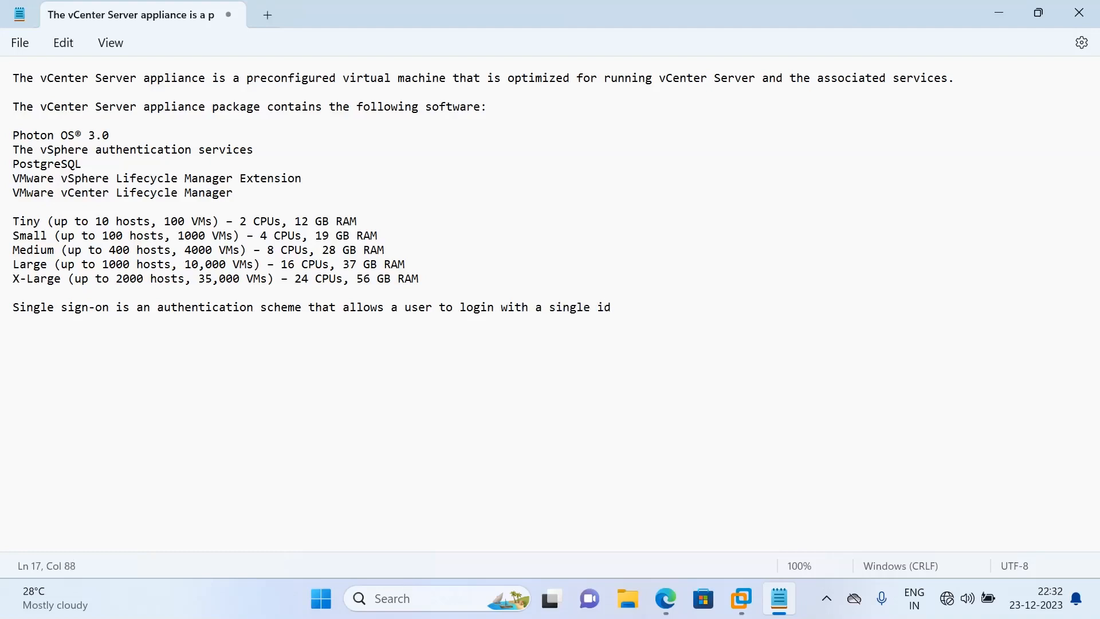
pyautogui.write(' to NY OF SEVER')
pyautogui.press('BackSpace')
pyautogui.press('BackSpace')
pyautogui.press('BackSpace')
pyautogui.press('BackSpace')
pyautogui.press('BackSpace')
pyautogui.press('BackSpace')
pyautogui.press('BackSpace')
pyautogui.press('BackSpace')
pyautogui.press('BackSpace')
pyautogui.press('BackSpace')
pyautogui.press('BackSpace')
pyautogui.press('BackSpace')
pyautogui.write('any of several relaT')
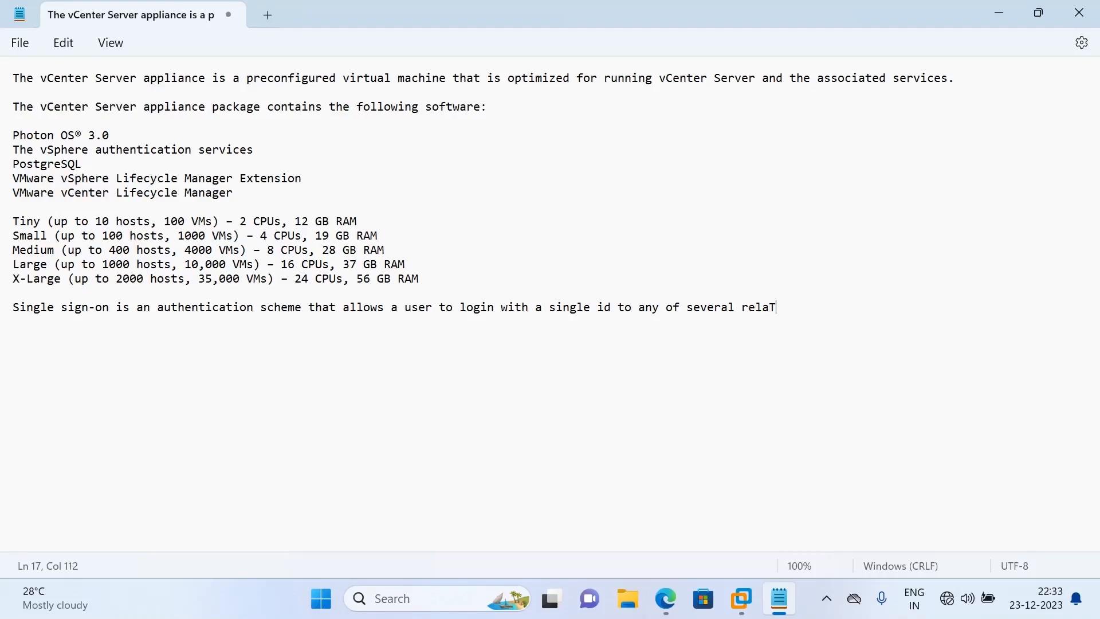
pyautogui.press('BackSpace')
pyautogui.press('BackSpace')
pyautogui.write('ATED')
pyautogui.press('BackSpace')
pyautogui.press('BackSpace')
pyautogui.press('BackSpace')
pyautogui.write('ated, yet independen')
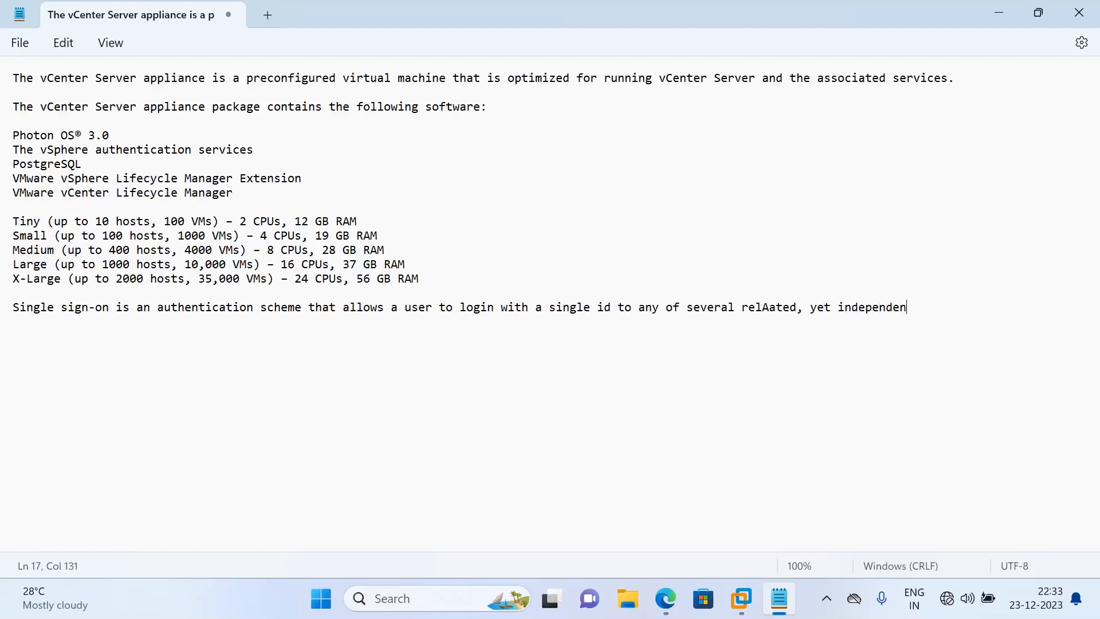
pyautogui.write('t, software systems')
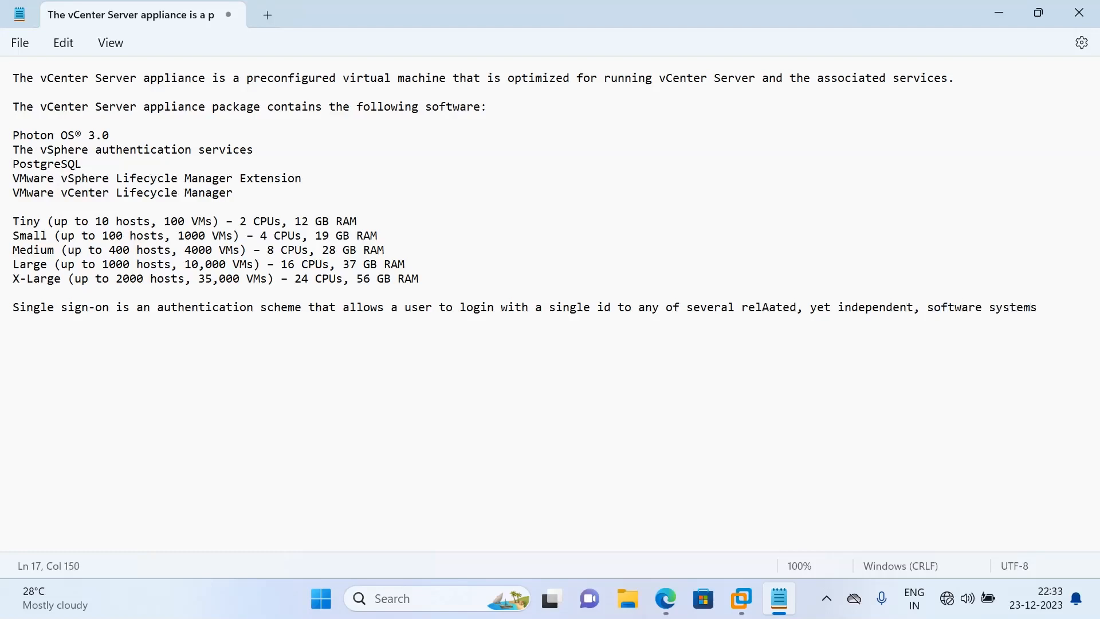
pyautogui.write(' i.e VM within that pa')
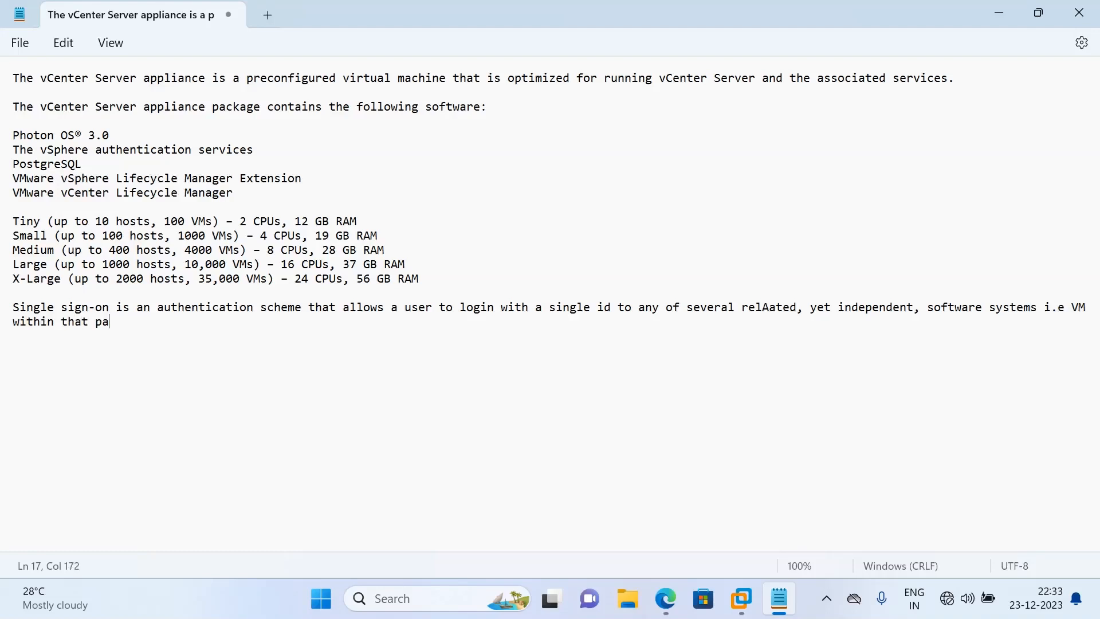
pyautogui.write('riticular Vcenter Server')
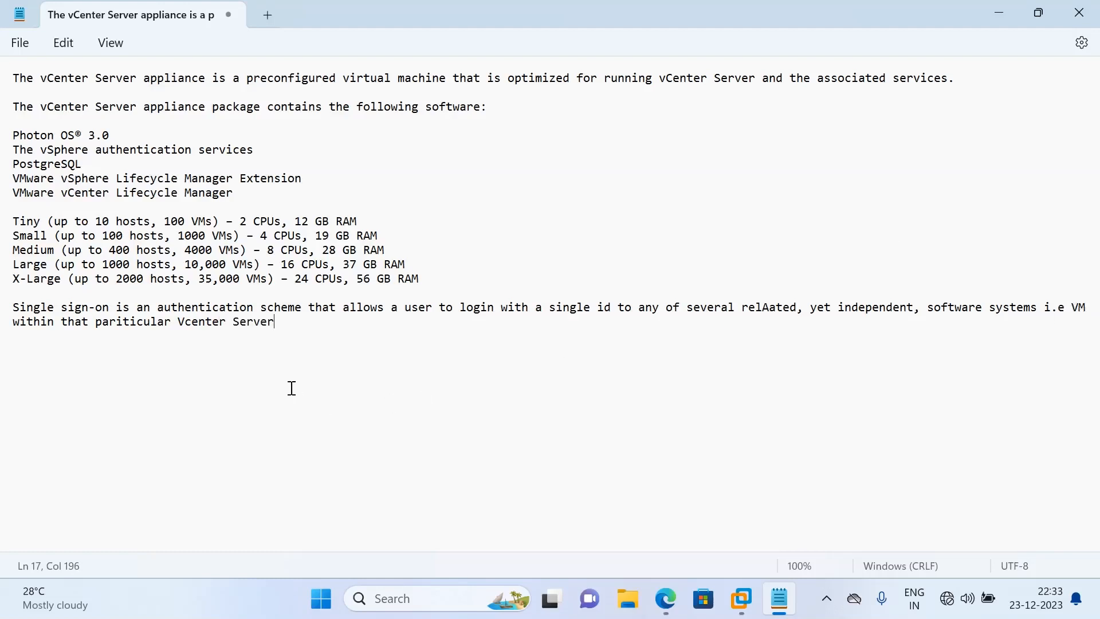
pyautogui.write('.')
# Save the notes to Documents as the text file 'VCenter Sever'
pyautogui.hotkey('ctrl', 's')
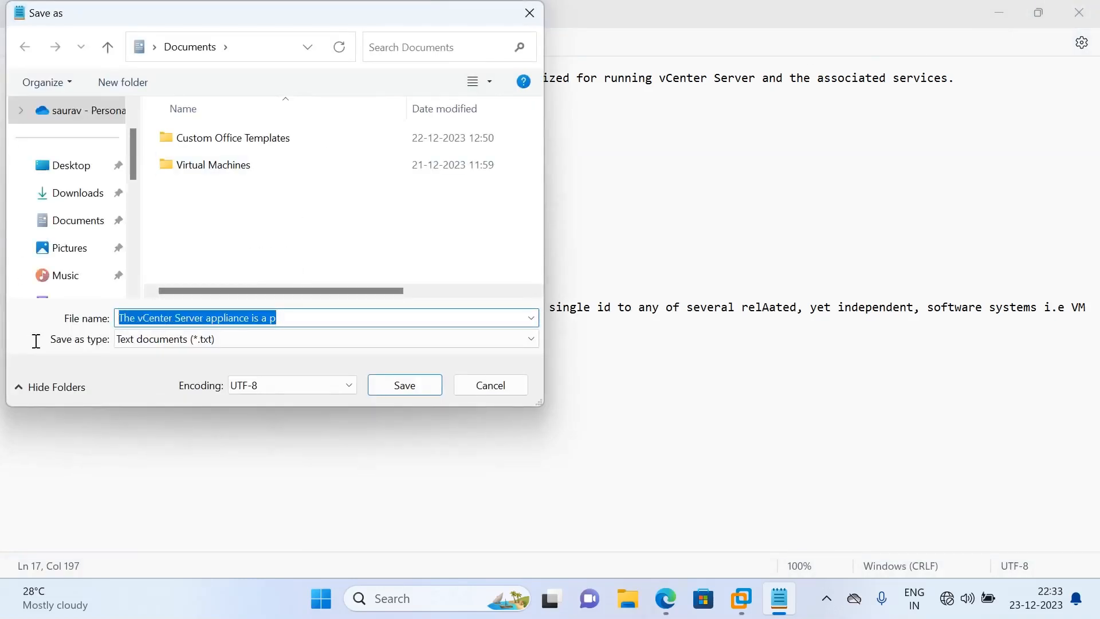
pyautogui.write('V')
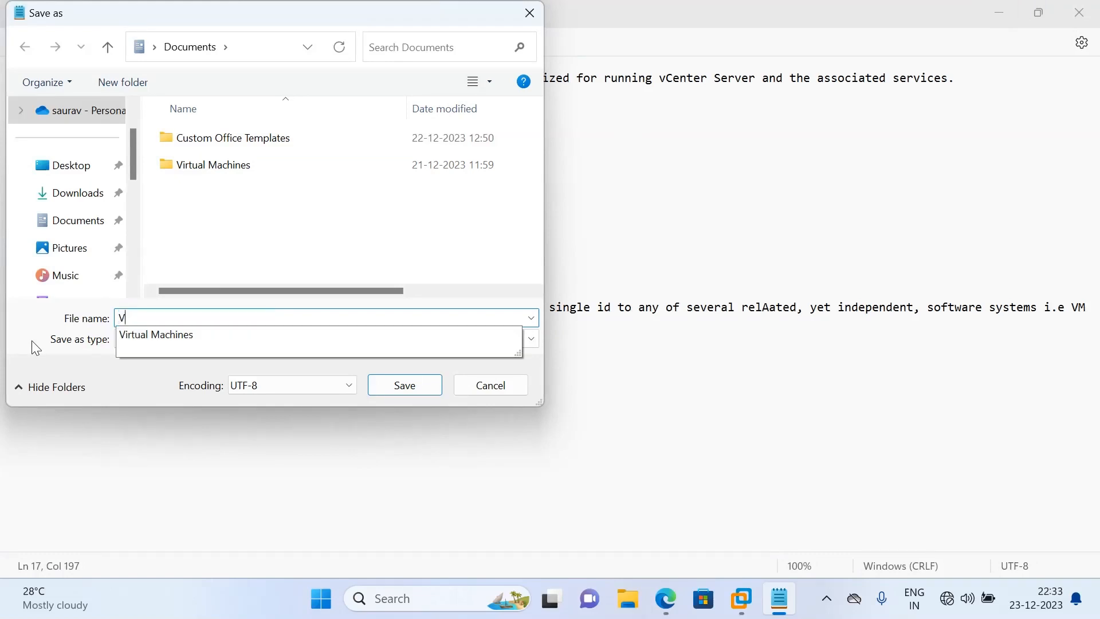
pyautogui.write(' Center')
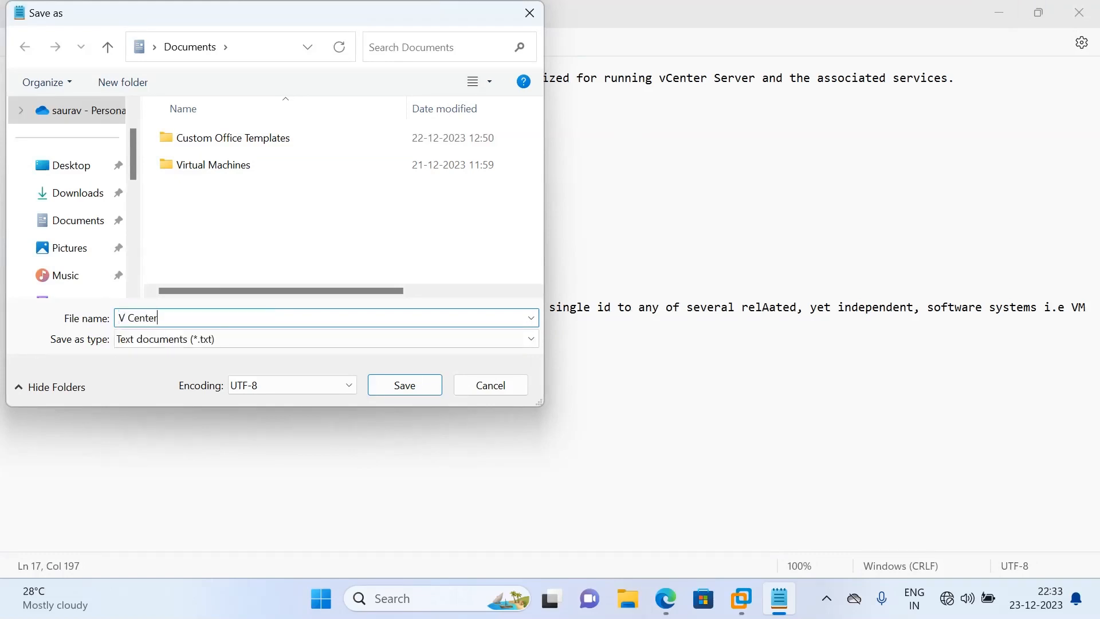
pyautogui.write(' Sevre')
pyautogui.press('BackSpace')
pyautogui.press('BackSpace')
pyautogui.write('er')
pyautogui.click(130, 316)
pyautogui.press('BackSpace')
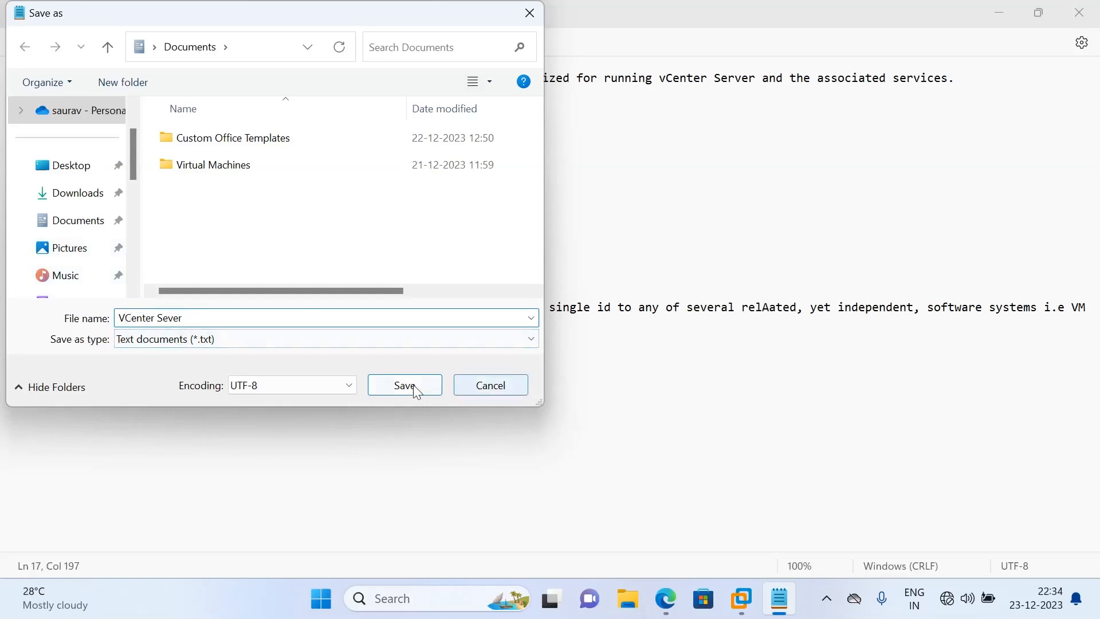
pyautogui.click(411, 385)
# Return to the Windows Server 2022 VM in VMware Workstation to follow Stage 2 setup progress
pyautogui.moveTo(747, 585)
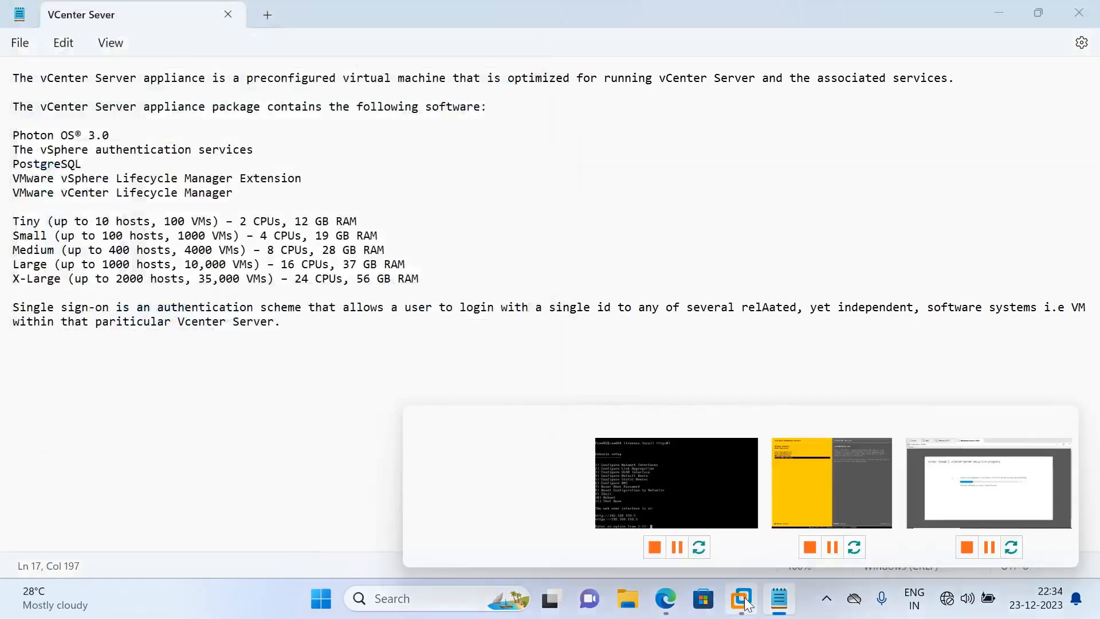
pyautogui.click(957, 483)
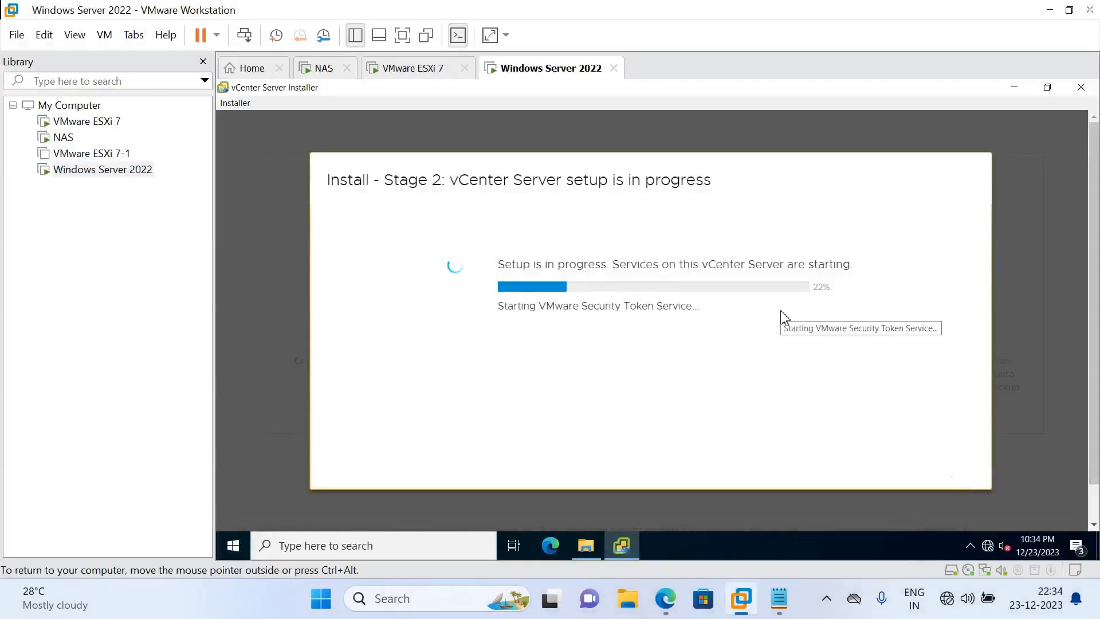
pyautogui.moveTo(755, 583)
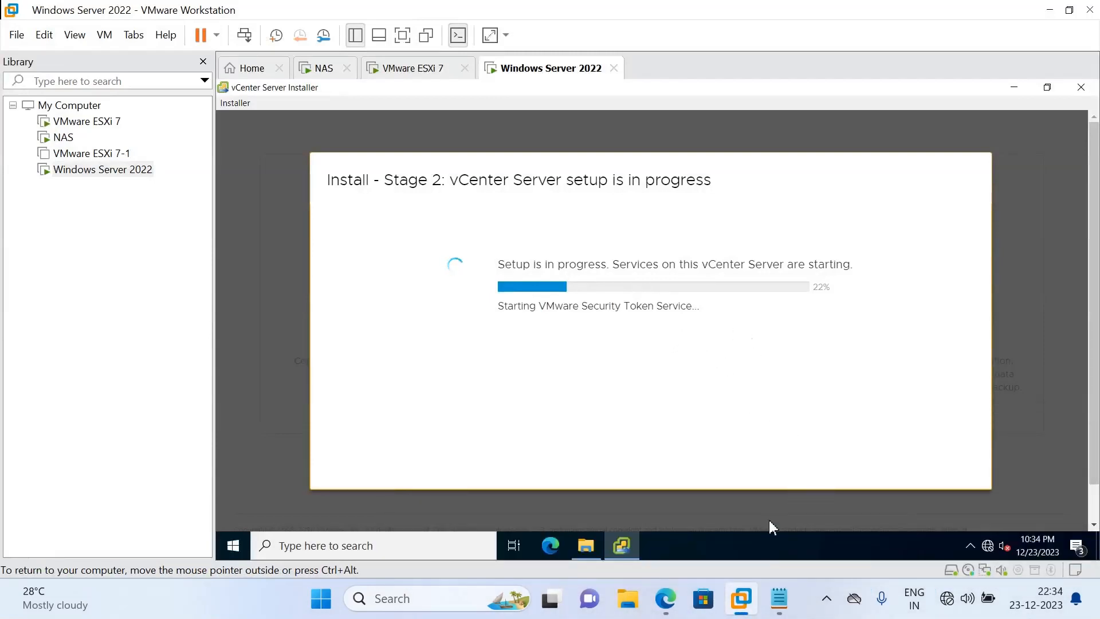
pyautogui.click(827, 599)
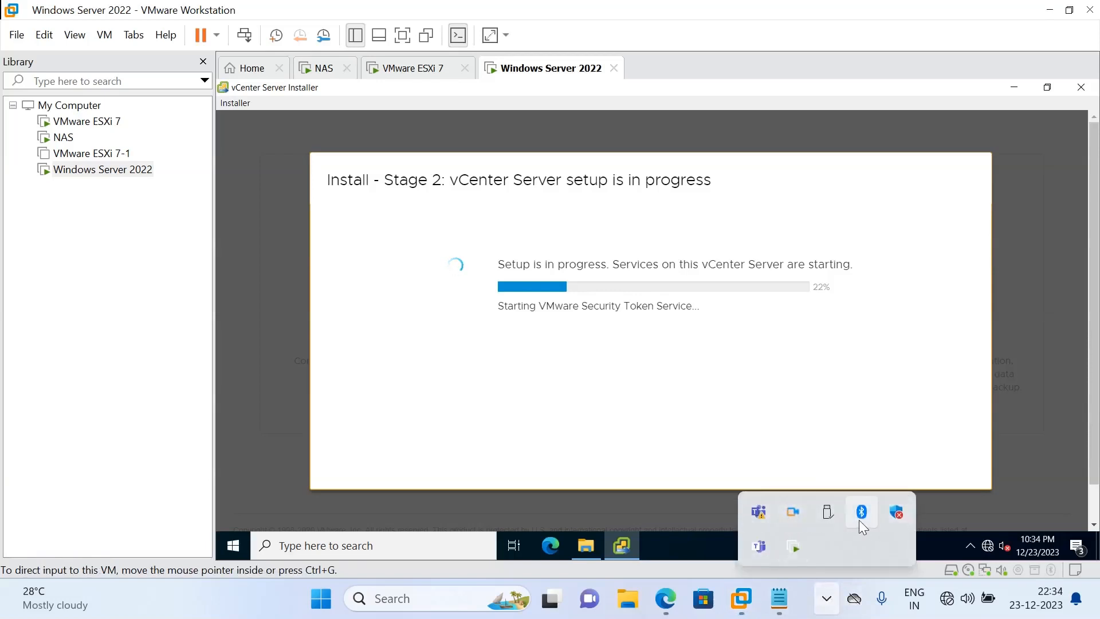
pyautogui.rightClick(788, 511)
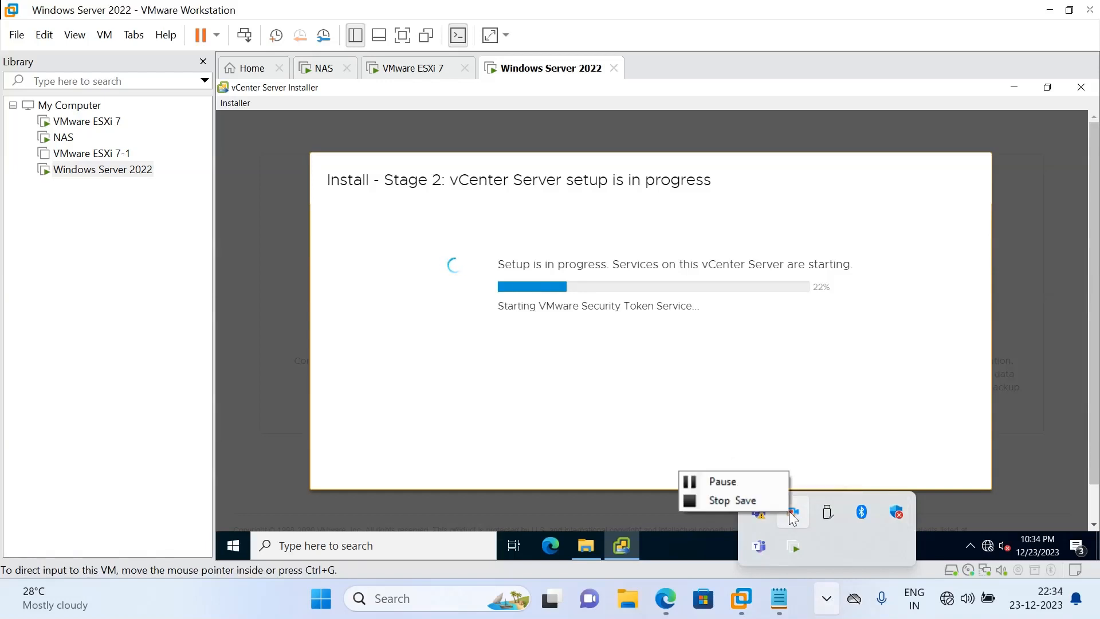
pyautogui.click(757, 496)
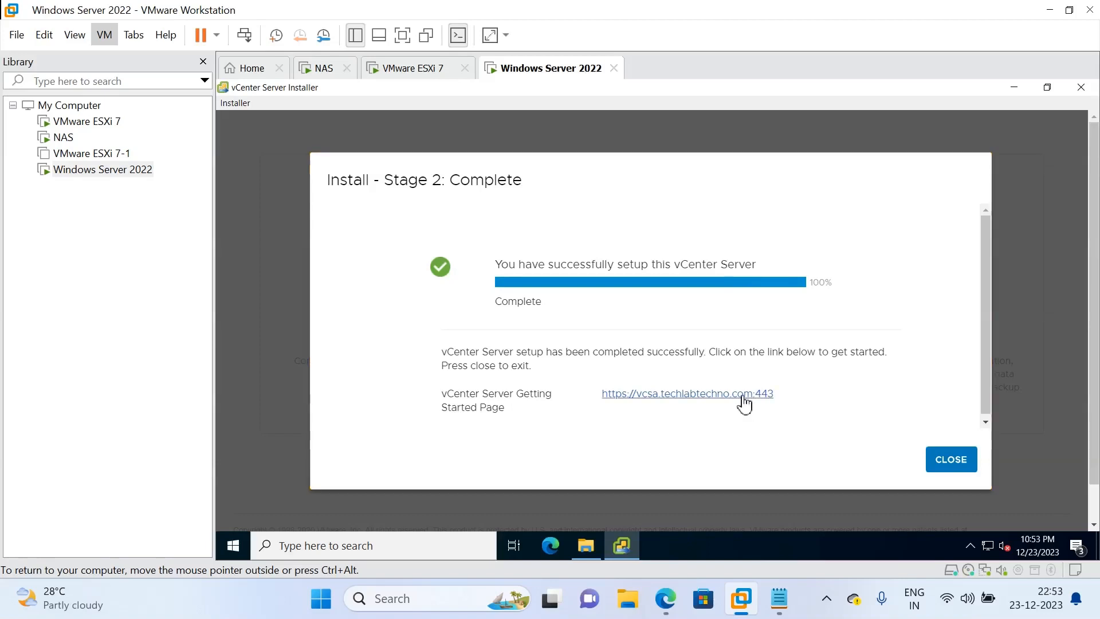
# Open the vCenter Getting Started page and proceed past the certificate warning
pyautogui.click(744, 404)
pyautogui.moveTo(778, 400); pyautogui.dragTo(582, 411)
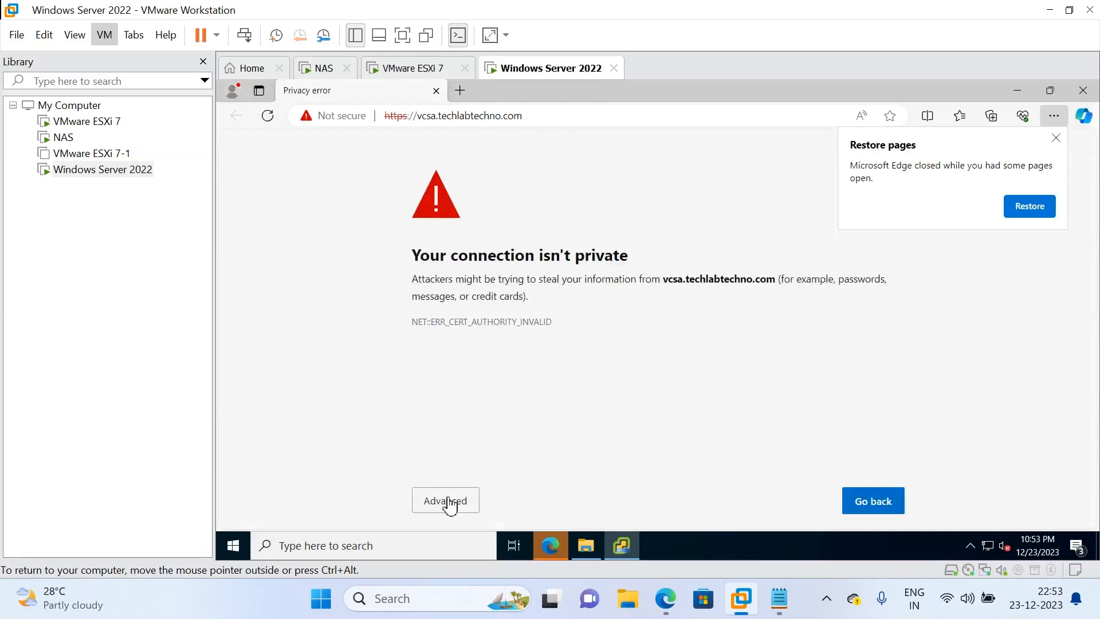
pyautogui.click(449, 506)
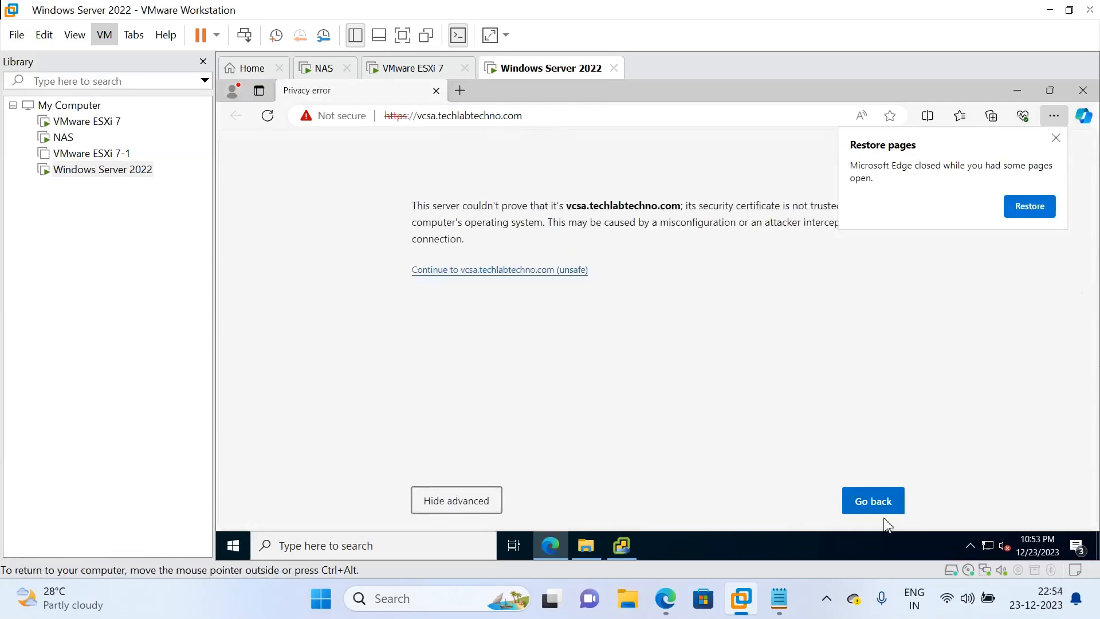
pyautogui.click(477, 270)
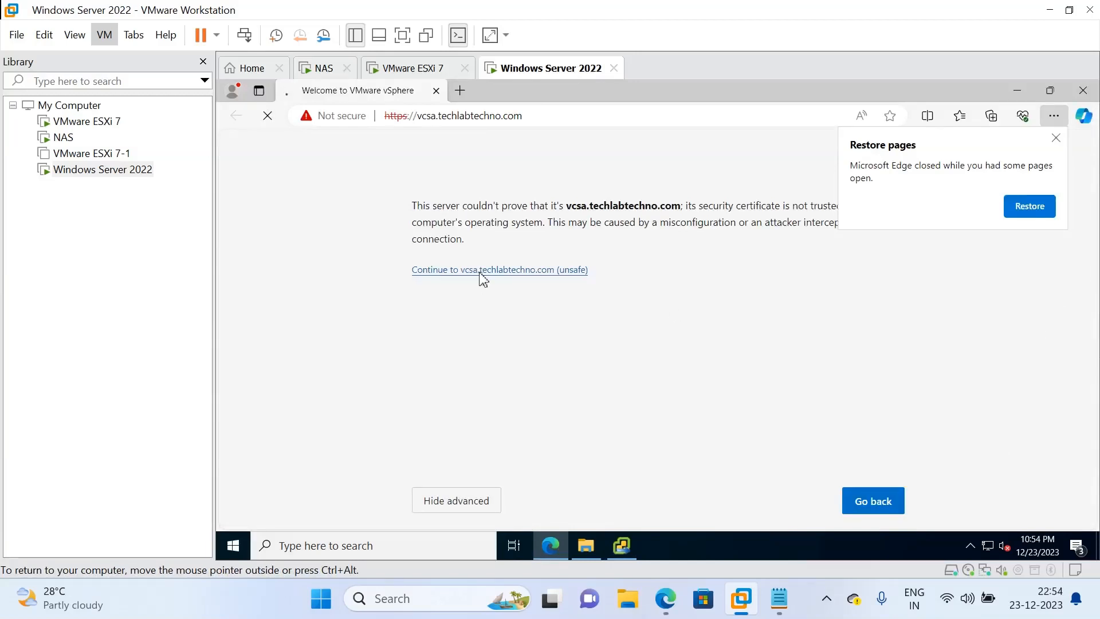
# Launch the vSphere Client, dismiss Restore pages, copy its address, and start a new browser tab
pyautogui.click(441, 226)
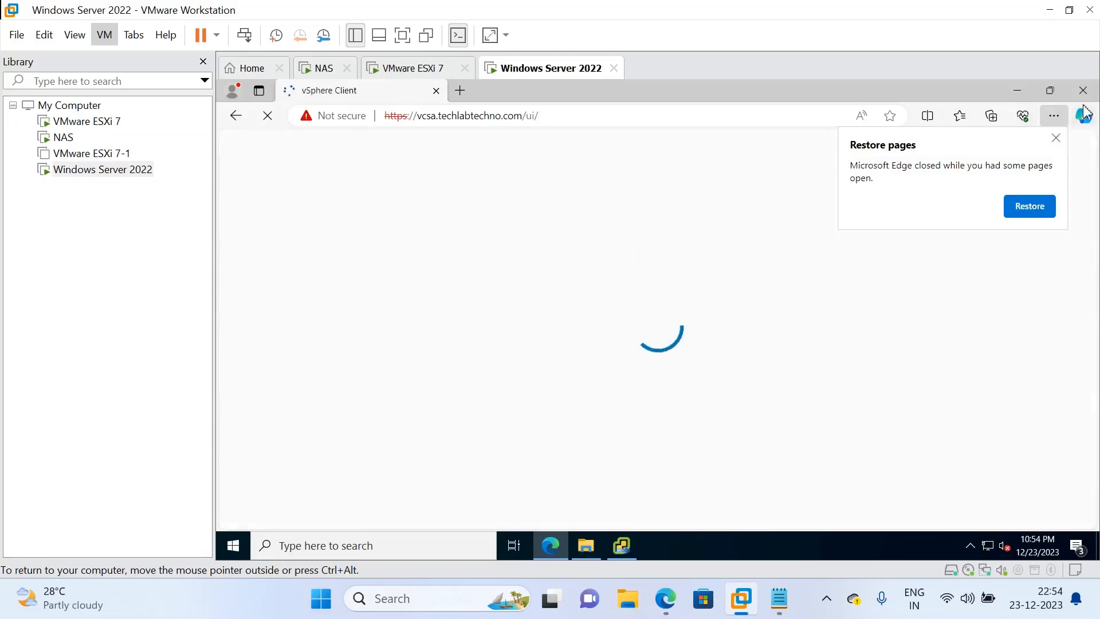
pyautogui.click(1055, 140)
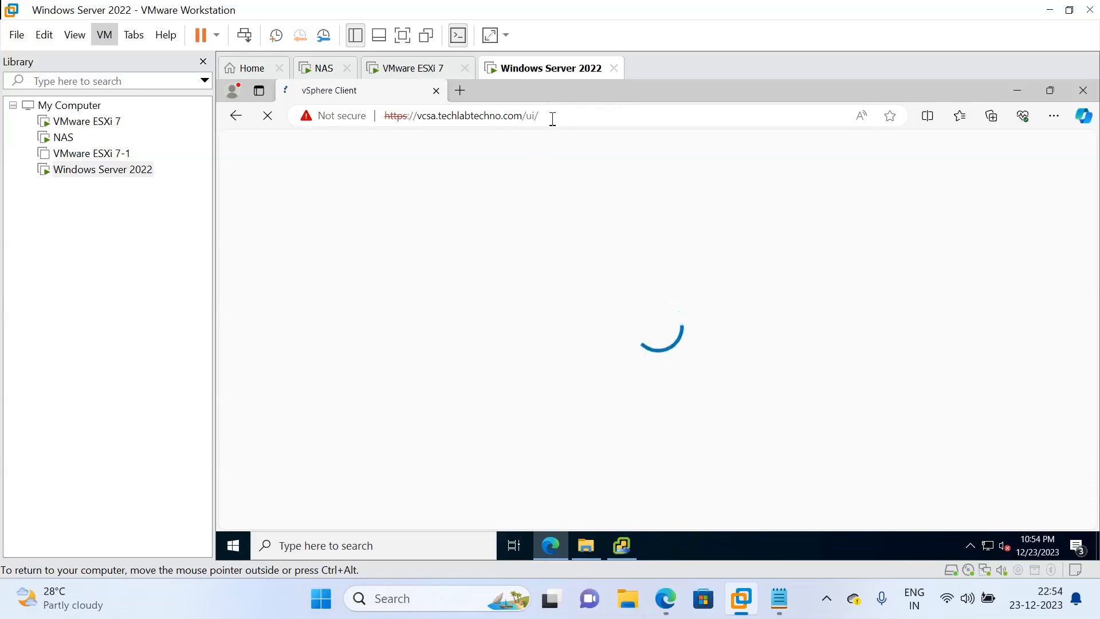
pyautogui.moveTo(552, 118); pyautogui.dragTo(378, 135)
pyautogui.hotkey('ctrl', 'c')
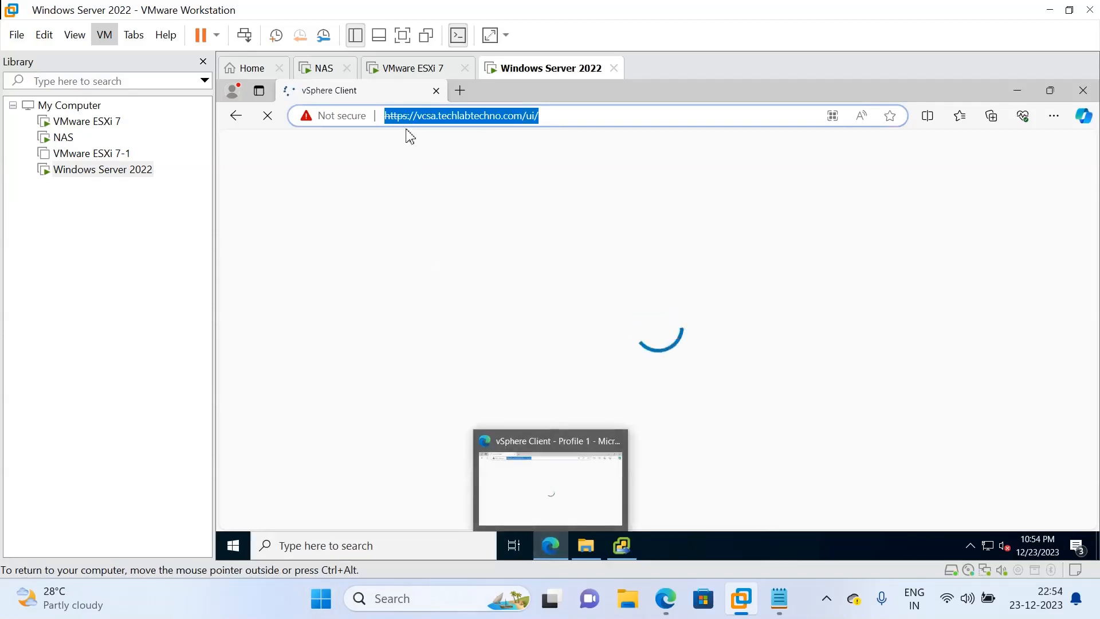
pyautogui.click(462, 90)
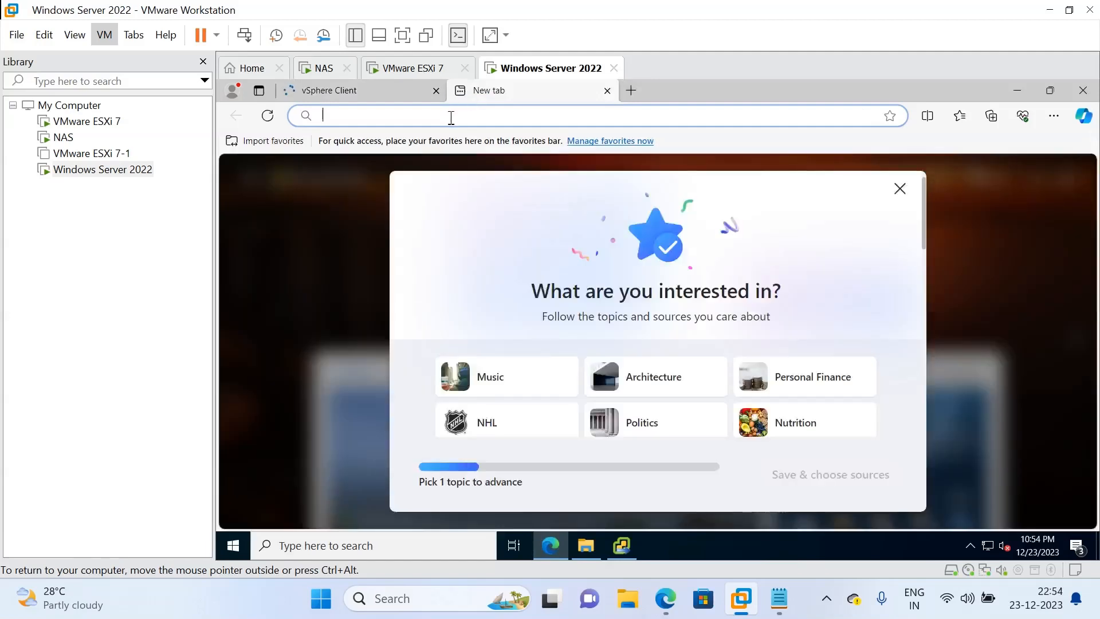
pyautogui.hotkey('ctrl', 'v')
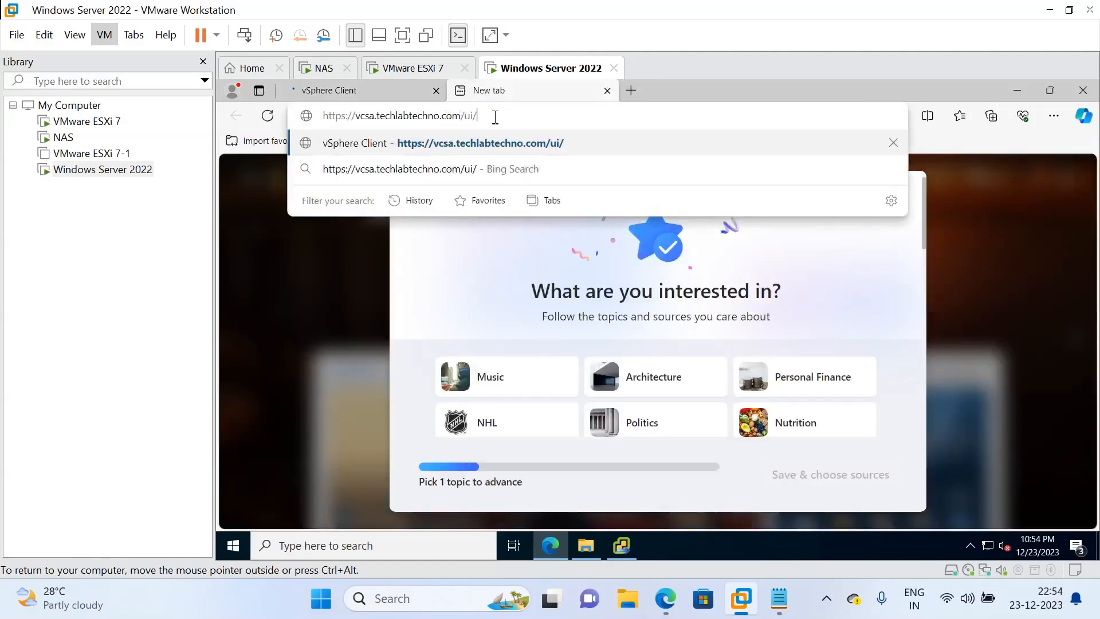
pyautogui.moveTo(494, 115); pyautogui.dragTo(362, 123)
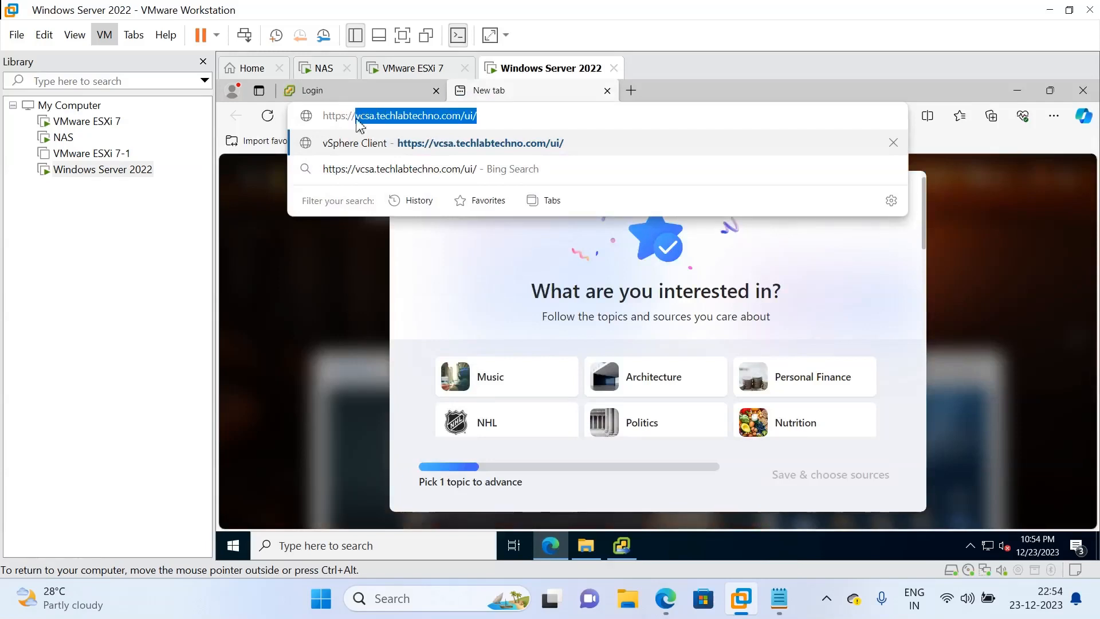
pyautogui.write('192.168.159.14')
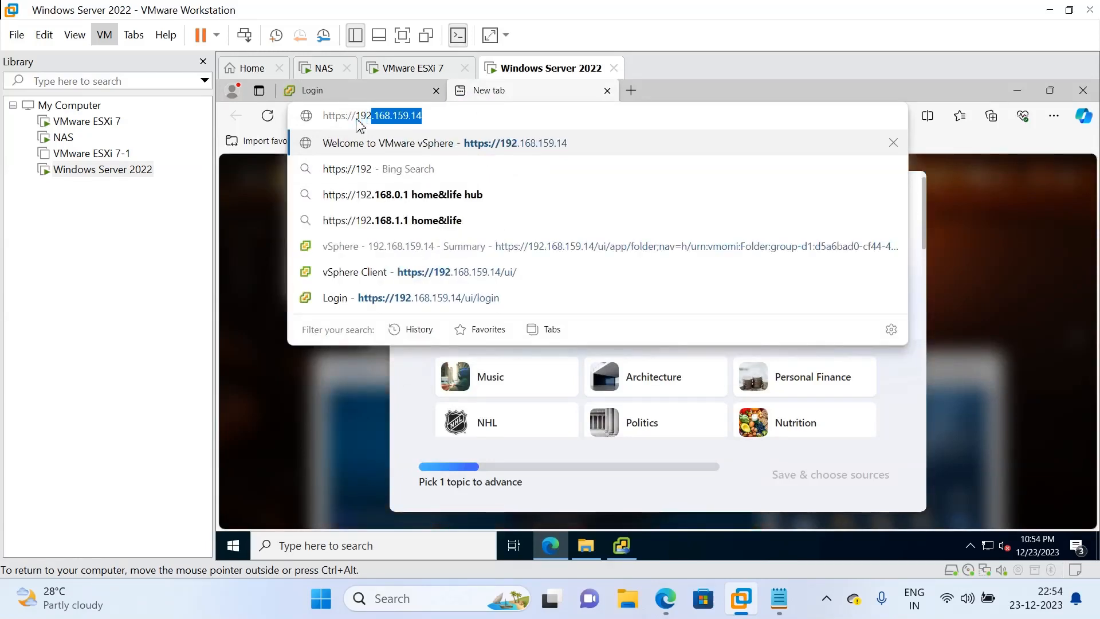
pyautogui.press('Right')
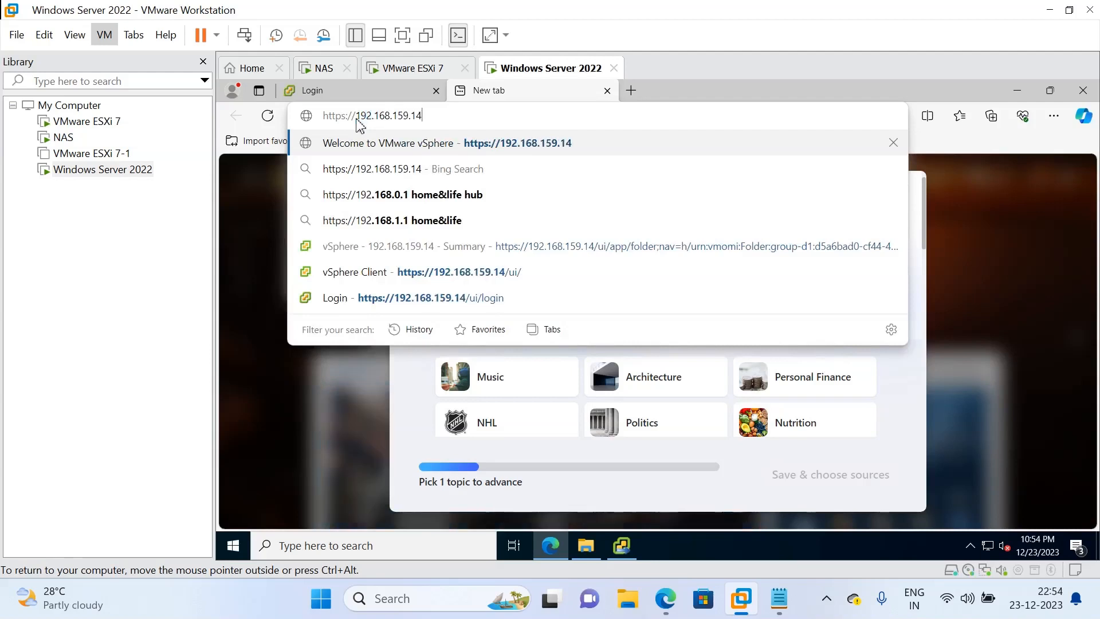
pyautogui.press('Return')
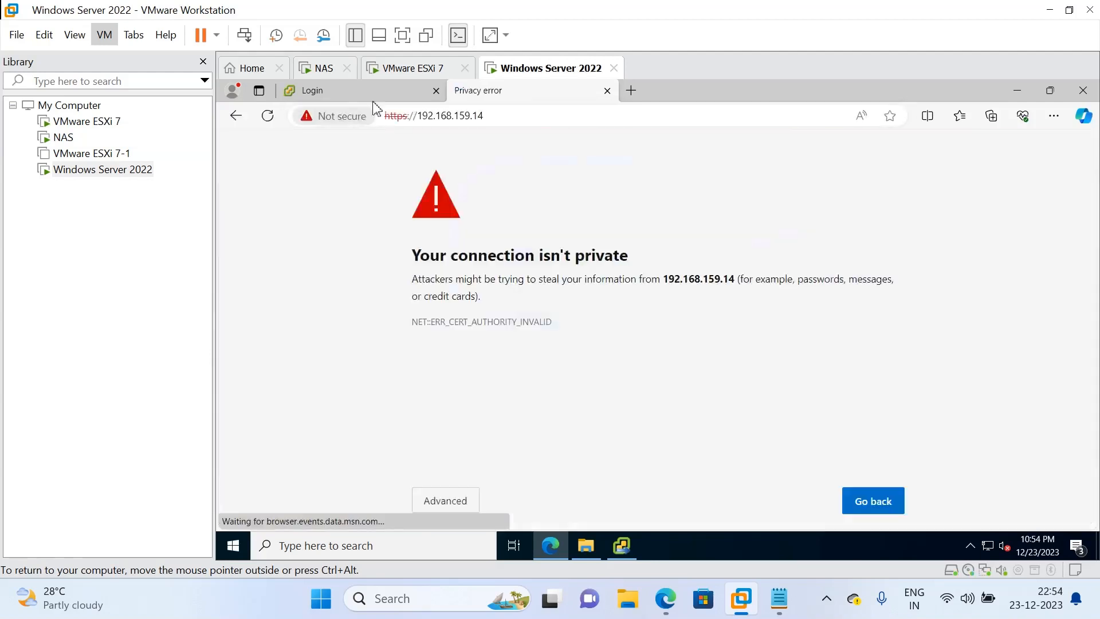
# Continue past the certificate warning, launch the vSphere Client, then switch to the VMware ESXi 7 VM
pyautogui.click(437, 513)
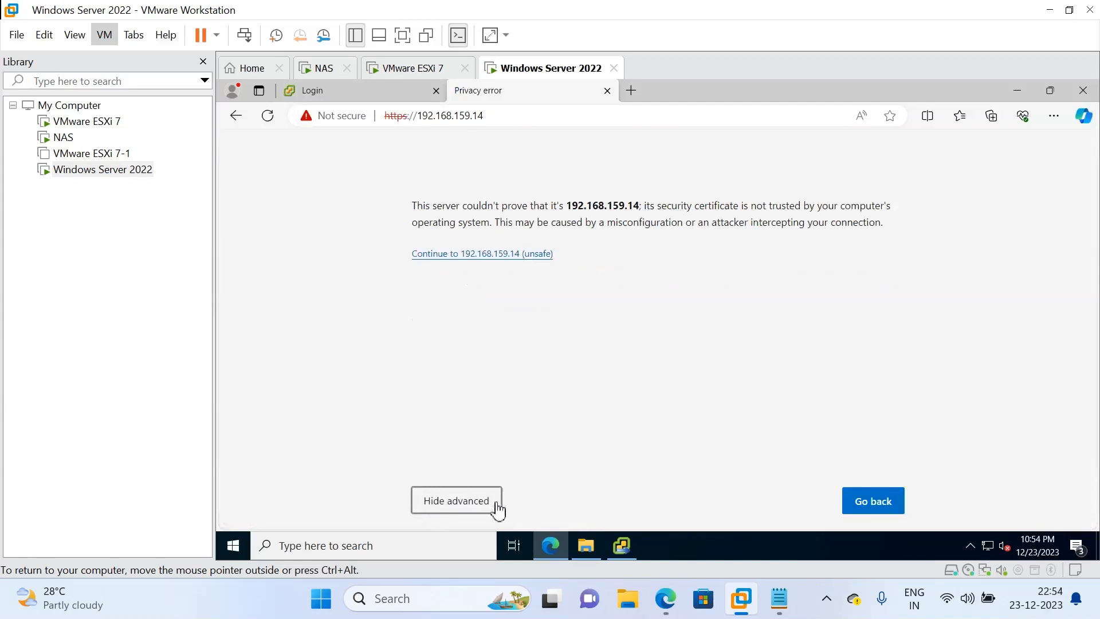
pyautogui.click(533, 255)
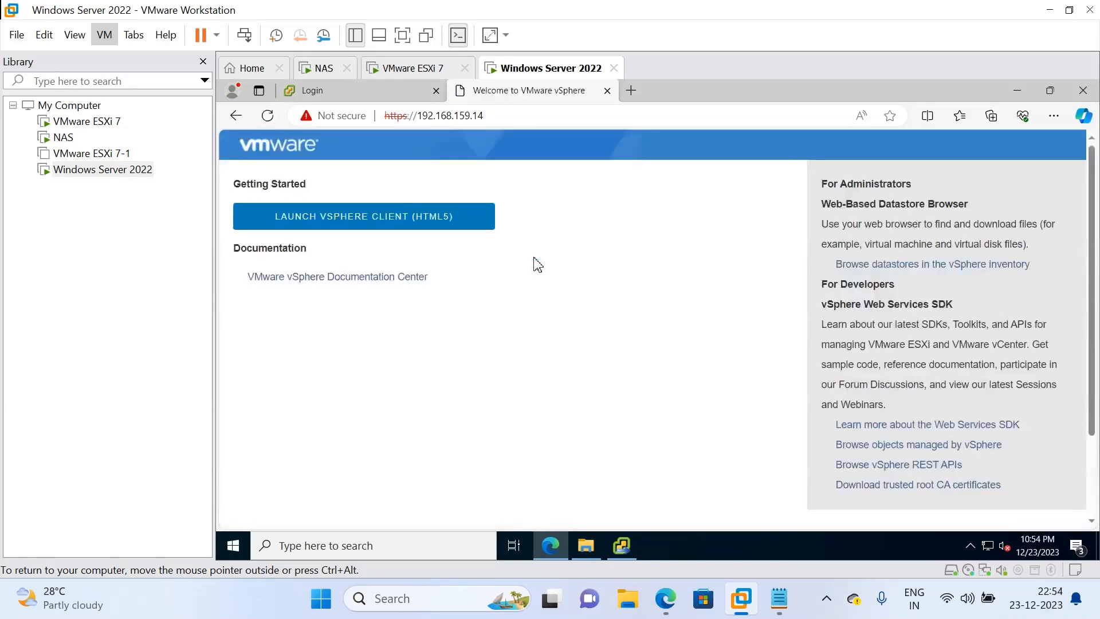
pyautogui.click(421, 225)
pyautogui.click(423, 69)
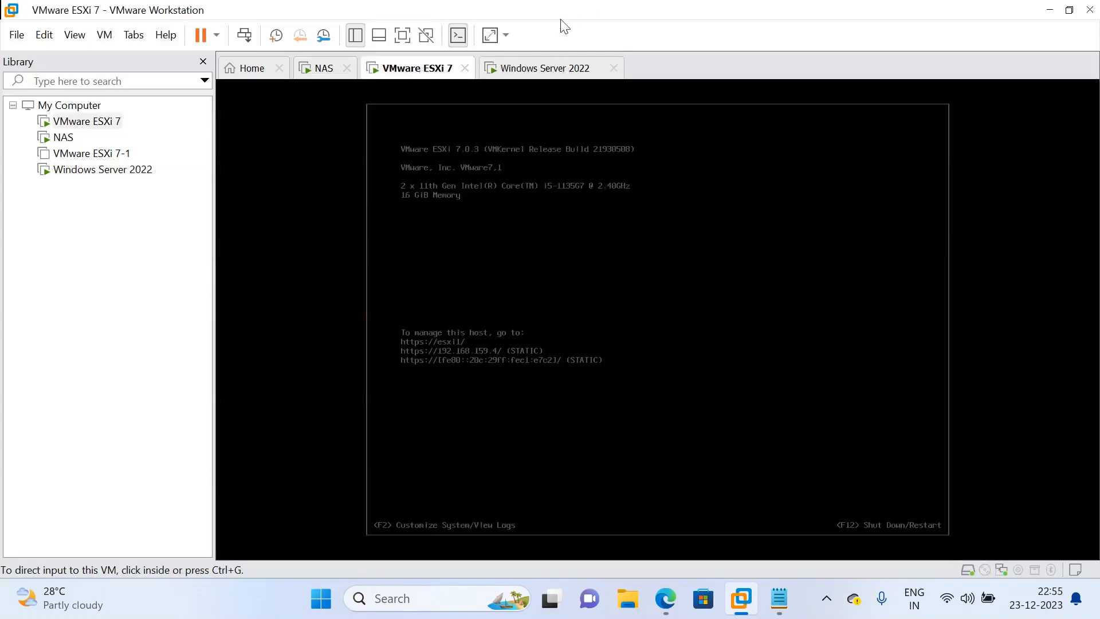
# Back on the Windows Server 2022 vSphere login, set the username to administrator at techlabtechno.com
pyautogui.click(556, 71)
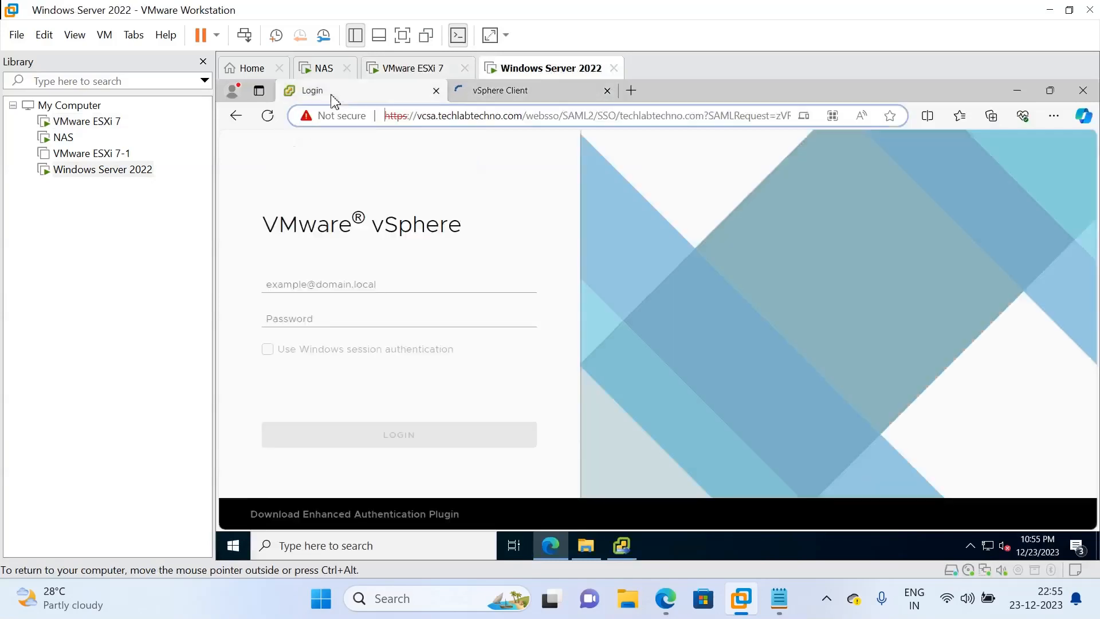
pyautogui.click(335, 98)
pyautogui.click(279, 292)
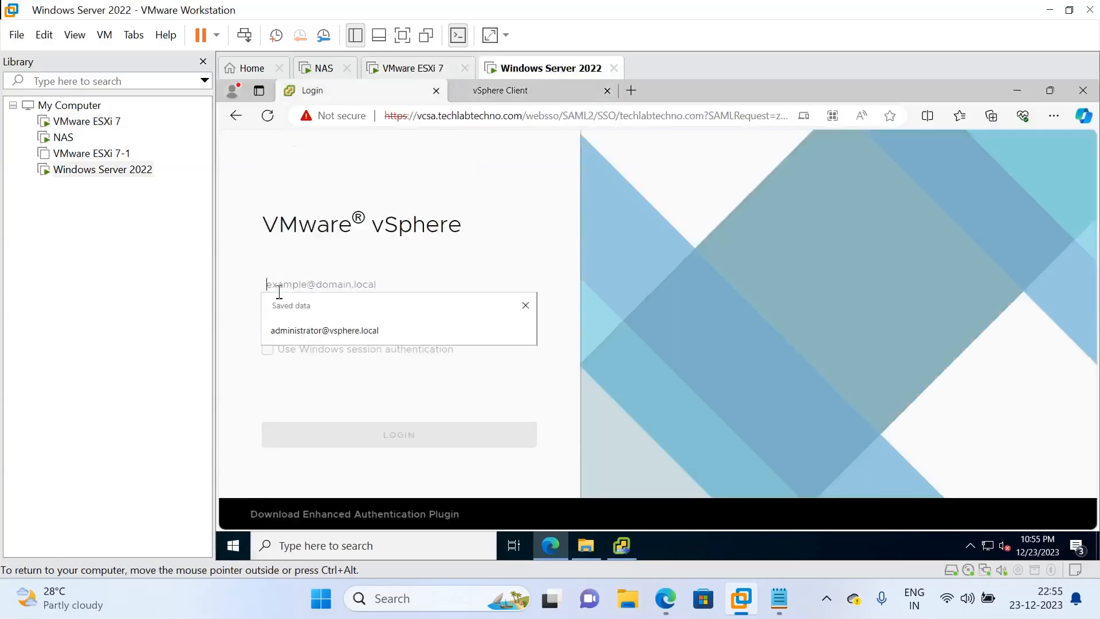
pyautogui.click(303, 338)
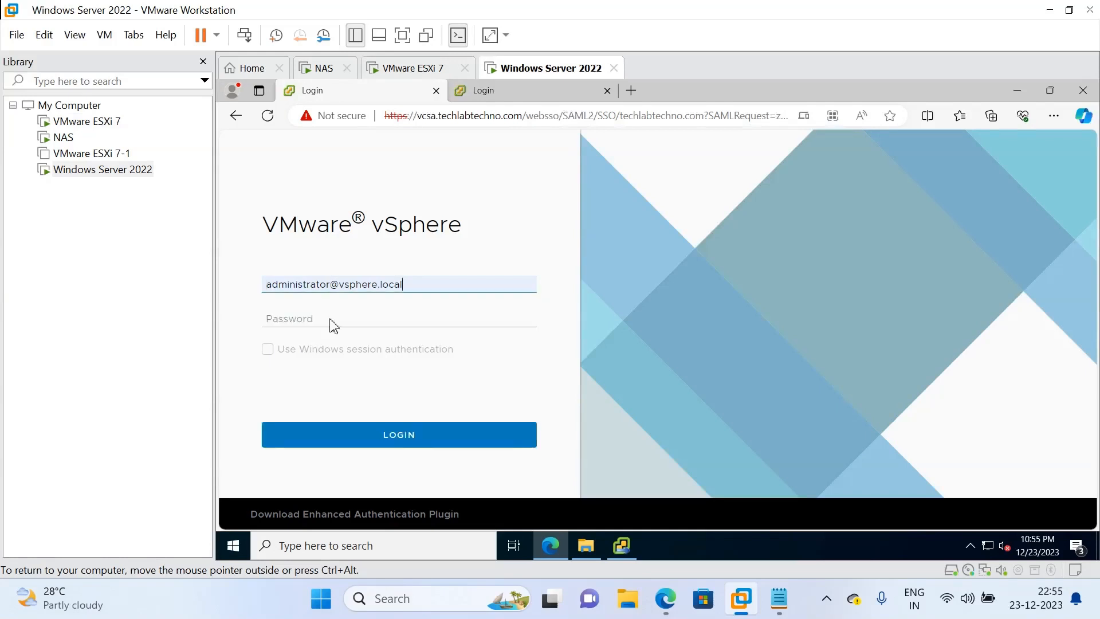
pyautogui.moveTo(410, 285); pyautogui.dragTo(342, 294)
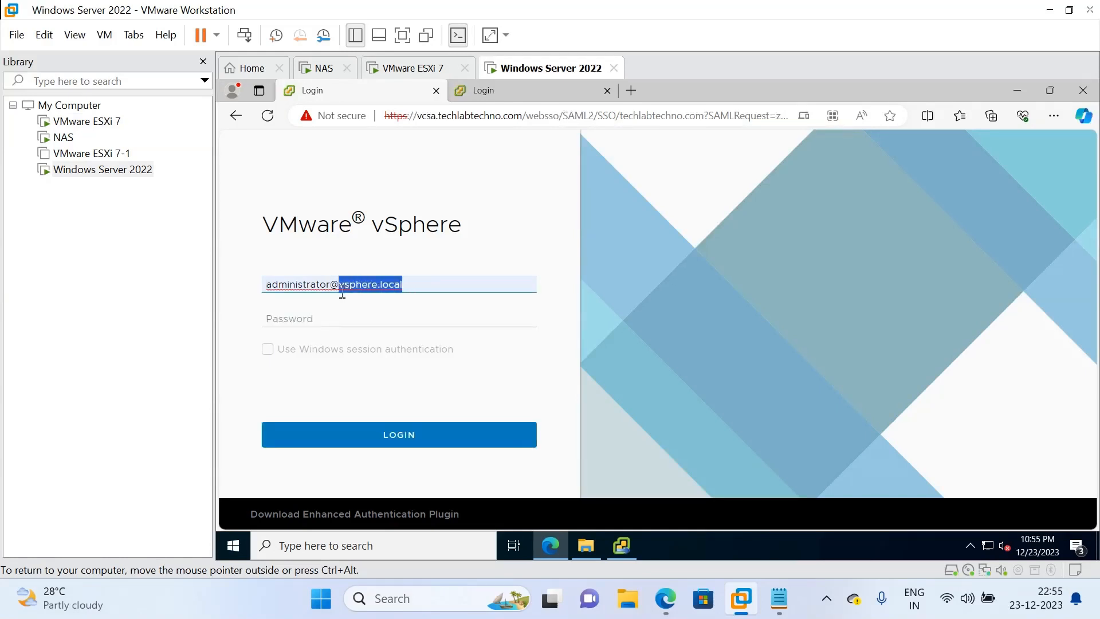
pyautogui.write('vcsa')
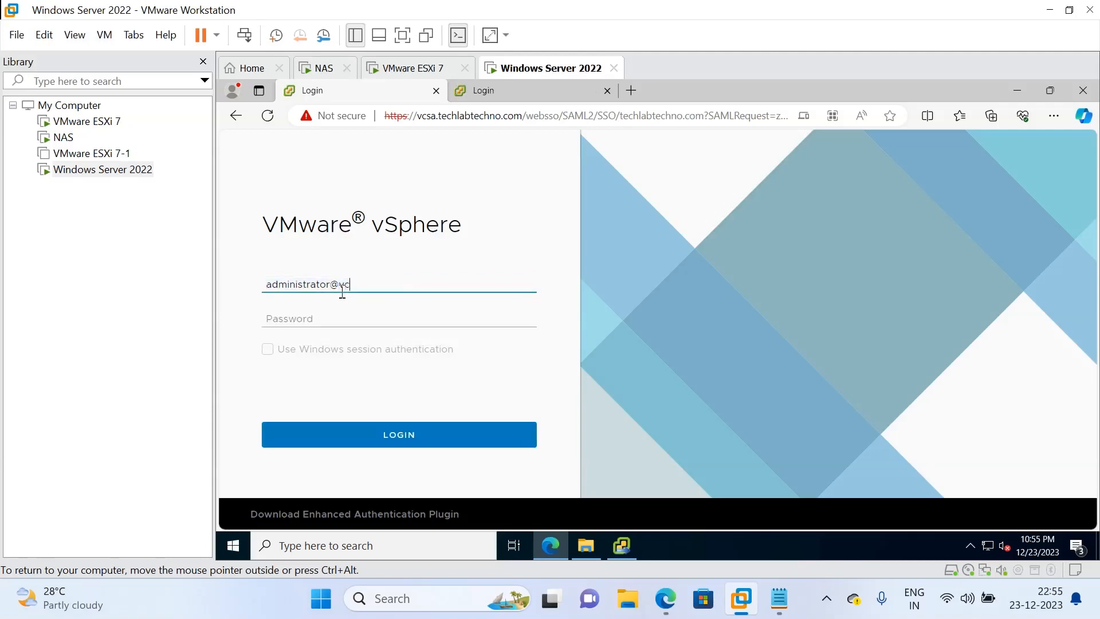
pyautogui.press('BackSpace')
pyautogui.press('BackSpace')
pyautogui.press('BackSpace')
pyautogui.press('BackSpace')
pyautogui.write('techlabtechno.com')
# Enter the administrator password and submit the vSphere login
pyautogui.click(311, 319)
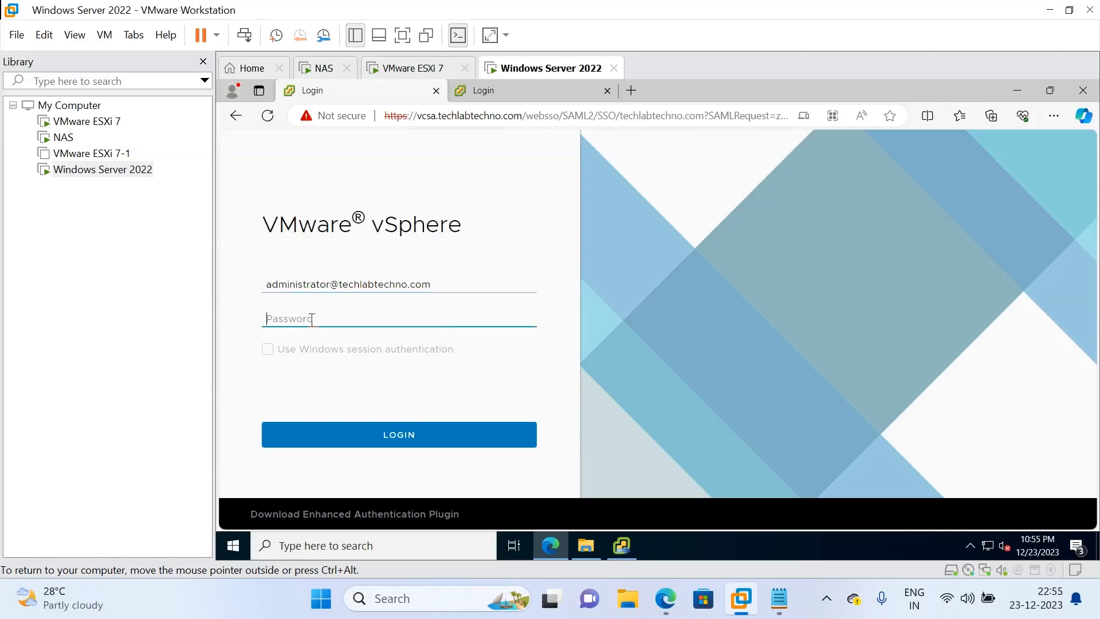
pyautogui.write('*********')
pyautogui.press('Return')
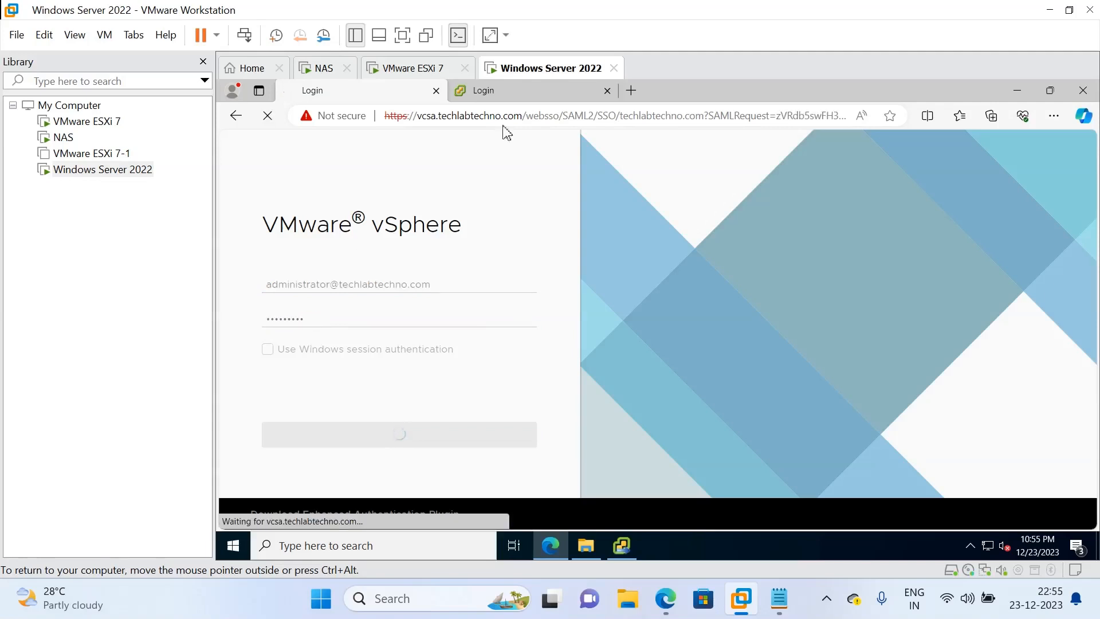
# On the second login tab, sign in with the saved domain administrator username and the account password
pyautogui.click(504, 97)
pyautogui.click(294, 286)
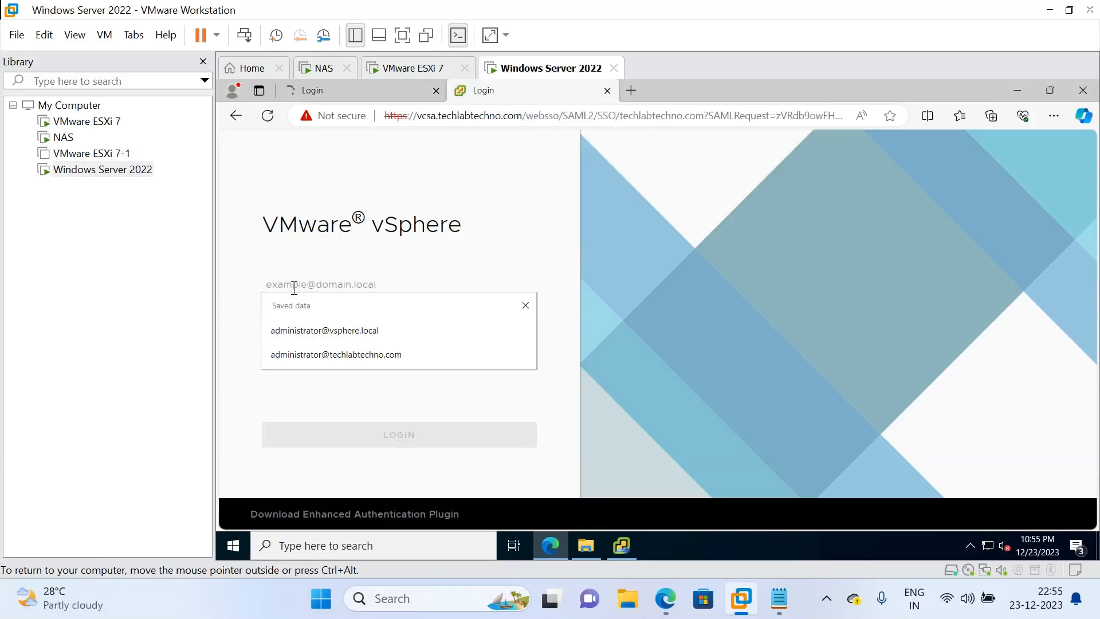
pyautogui.click(309, 355)
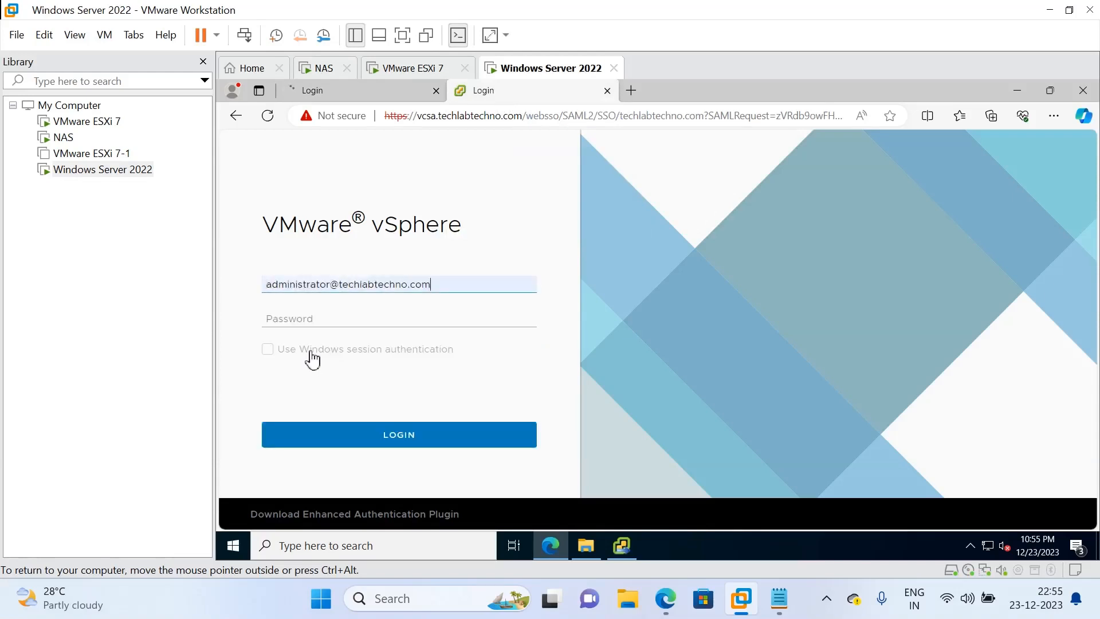
pyautogui.click(315, 325)
pyautogui.write('•••••')
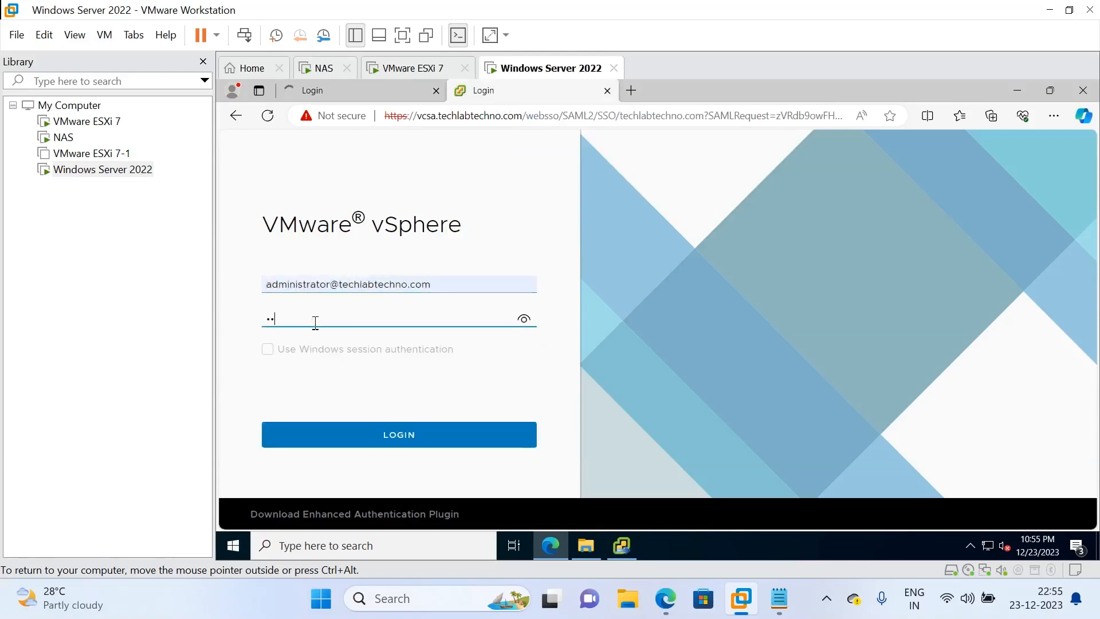
pyautogui.write('••••')
pyautogui.press('Return')
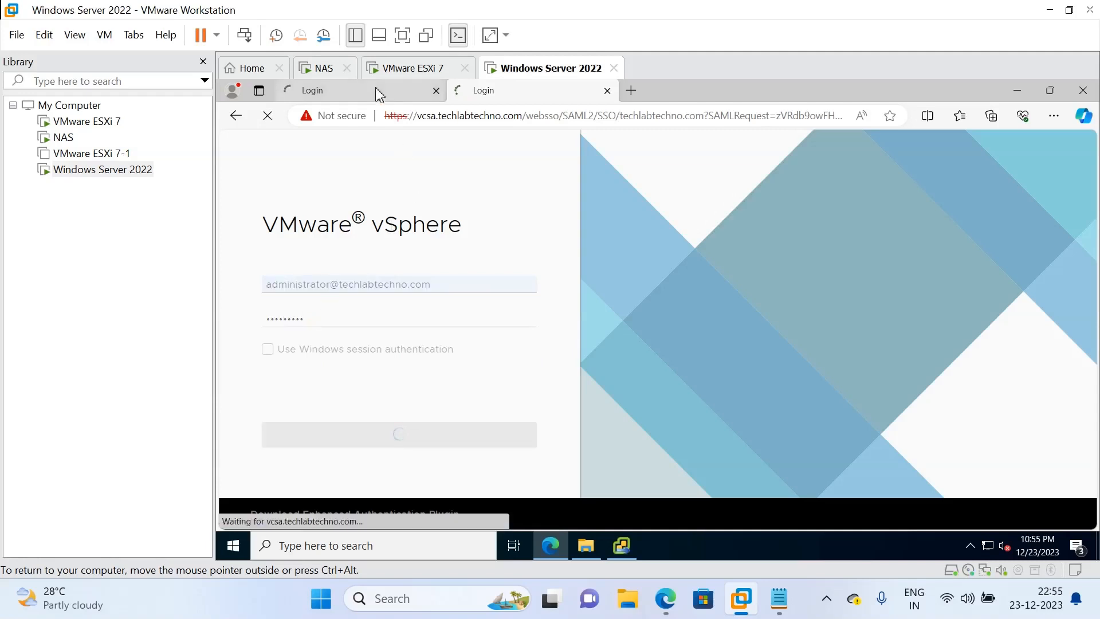
# Compare both login tabs, then close the duplicate second vSphere login tab
pyautogui.moveTo(378, 95)
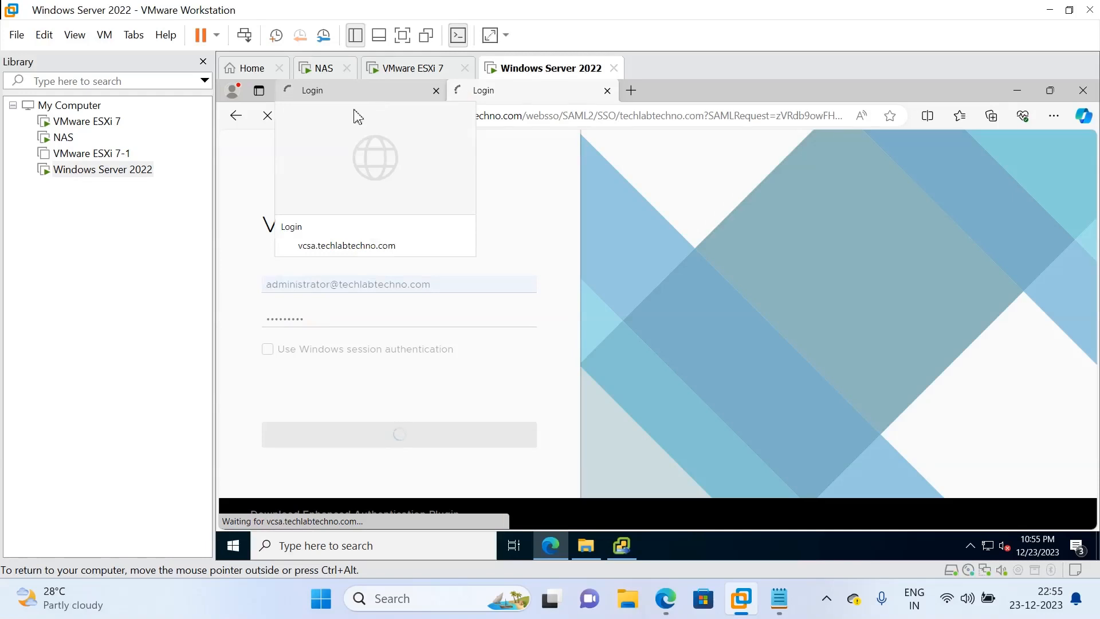
pyautogui.click(342, 96)
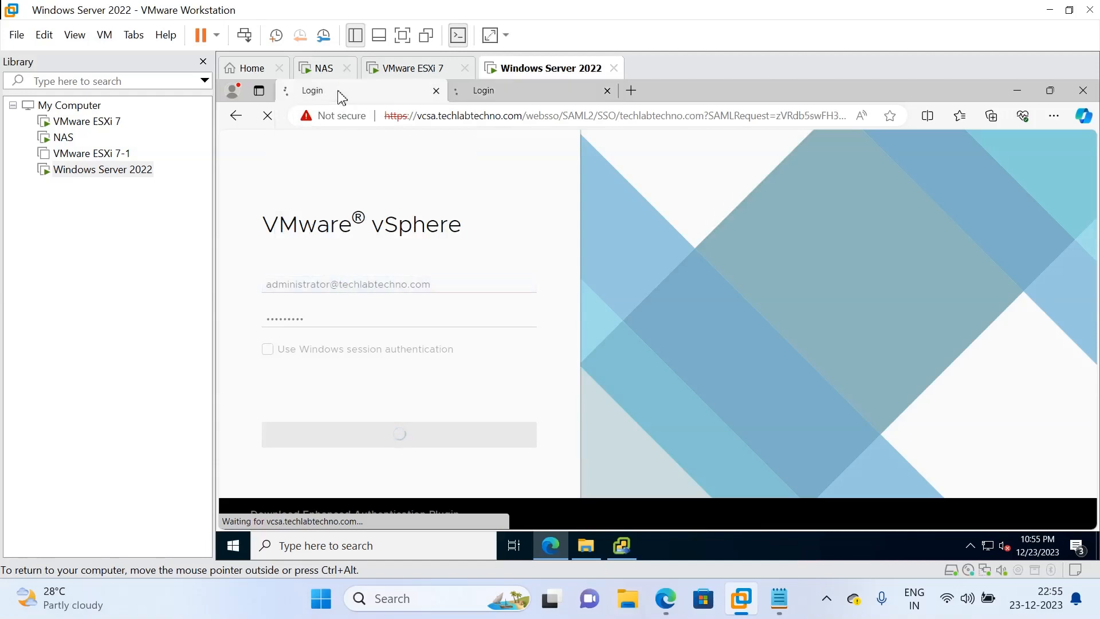
pyautogui.click(526, 97)
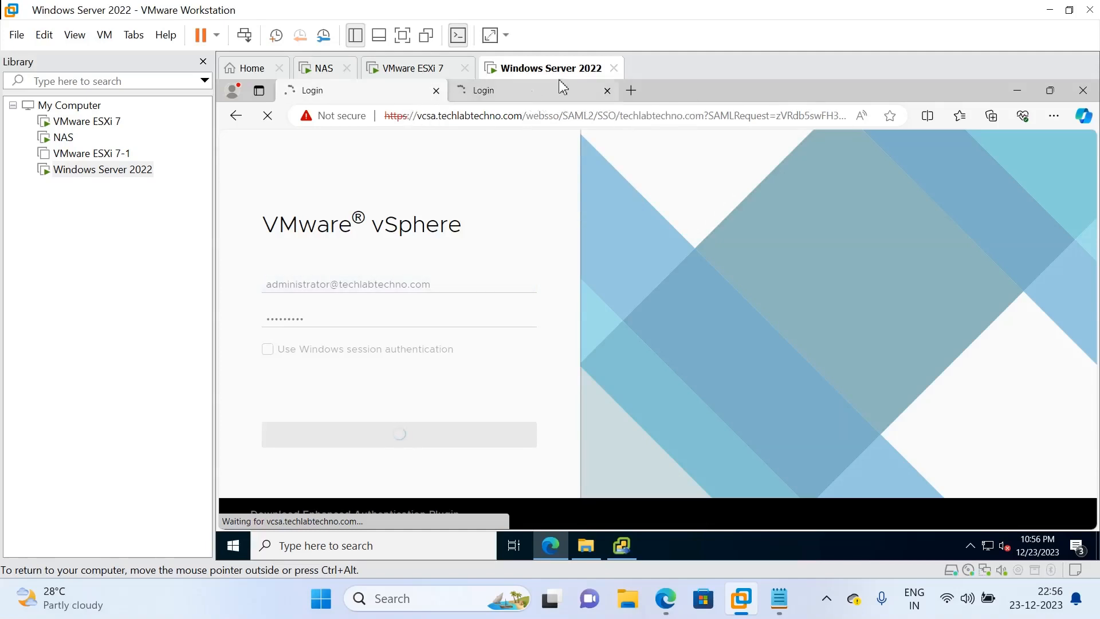
pyautogui.click(607, 91)
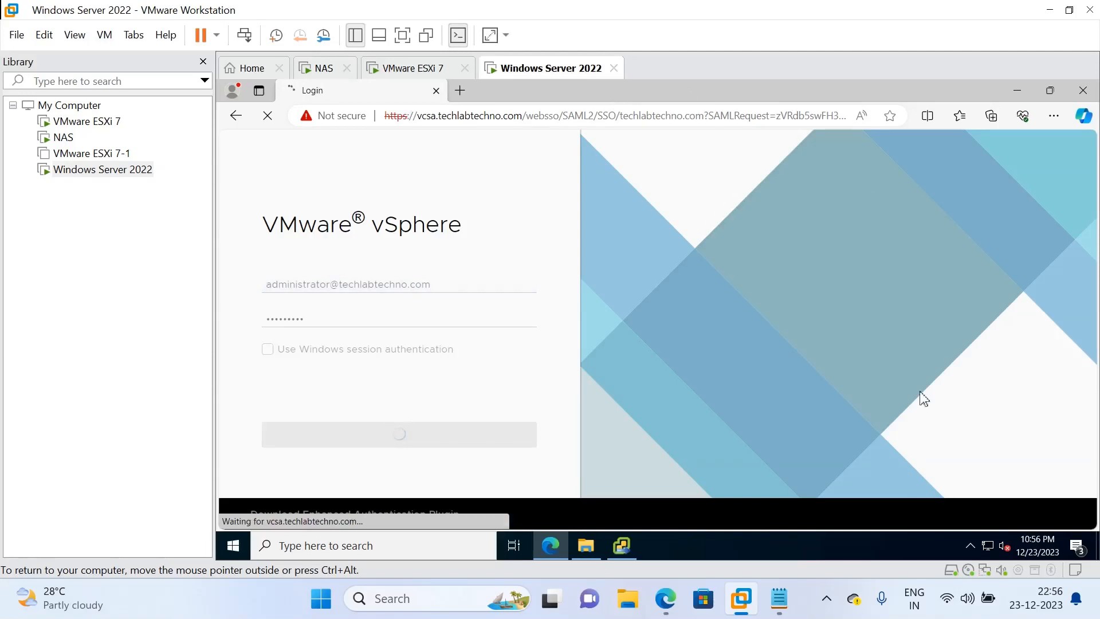
# Turn off the host's Wi-Fi in Quick Settings and return to the VM's vSphere Client
pyautogui.click(946, 599)
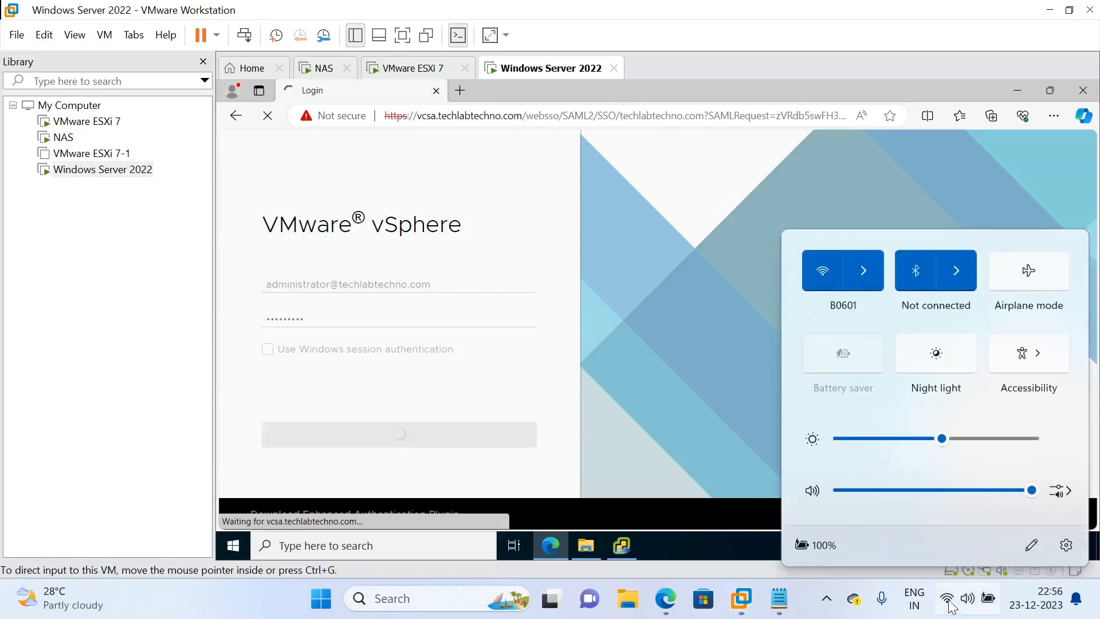
pyautogui.click(832, 274)
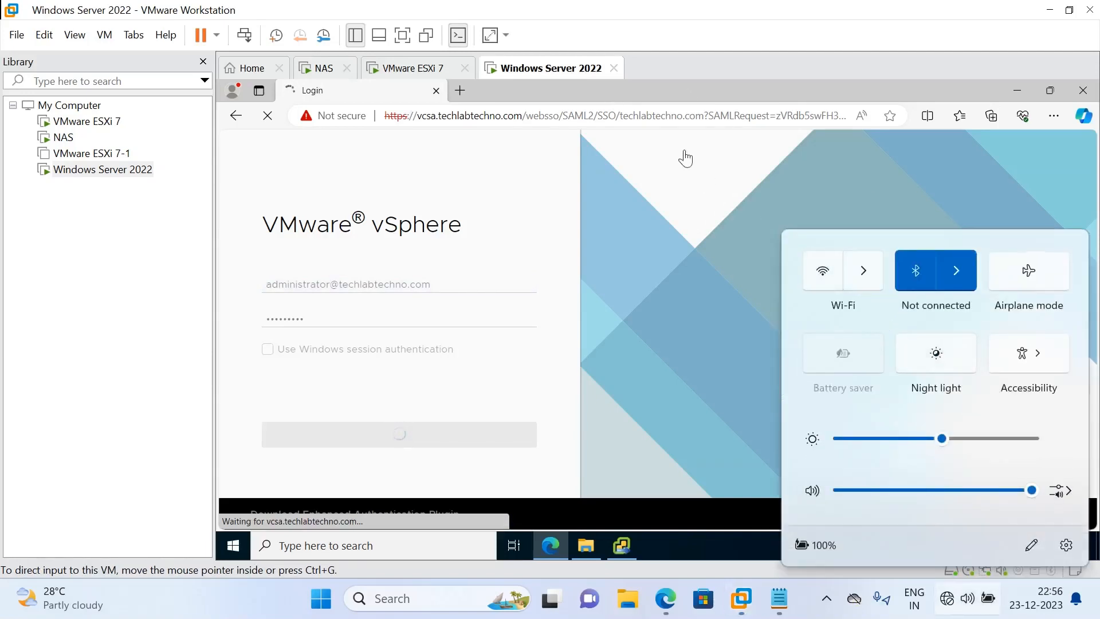
pyautogui.click(769, 78)
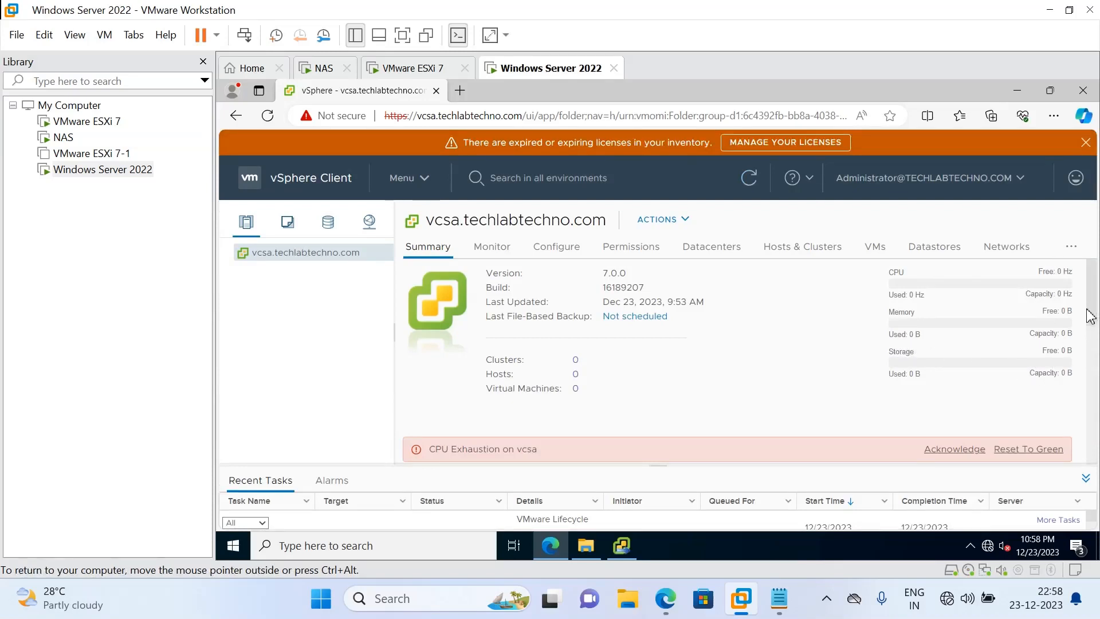
# Acknowledge the CPU Exhaustion alarm on vcsa's Summary, then view its Monitor issues list
pyautogui.moveTo(1087, 309)
pyautogui.mouseDown()
pyautogui.moveTo(1079, 364)
pyautogui.moveTo(1094, 291)
pyautogui.mouseUp()
pyautogui.moveTo(1092, 309)
pyautogui.mouseDown()
pyautogui.moveTo(1079, 431)
pyautogui.moveTo(1093, 341)
pyautogui.mouseUp()
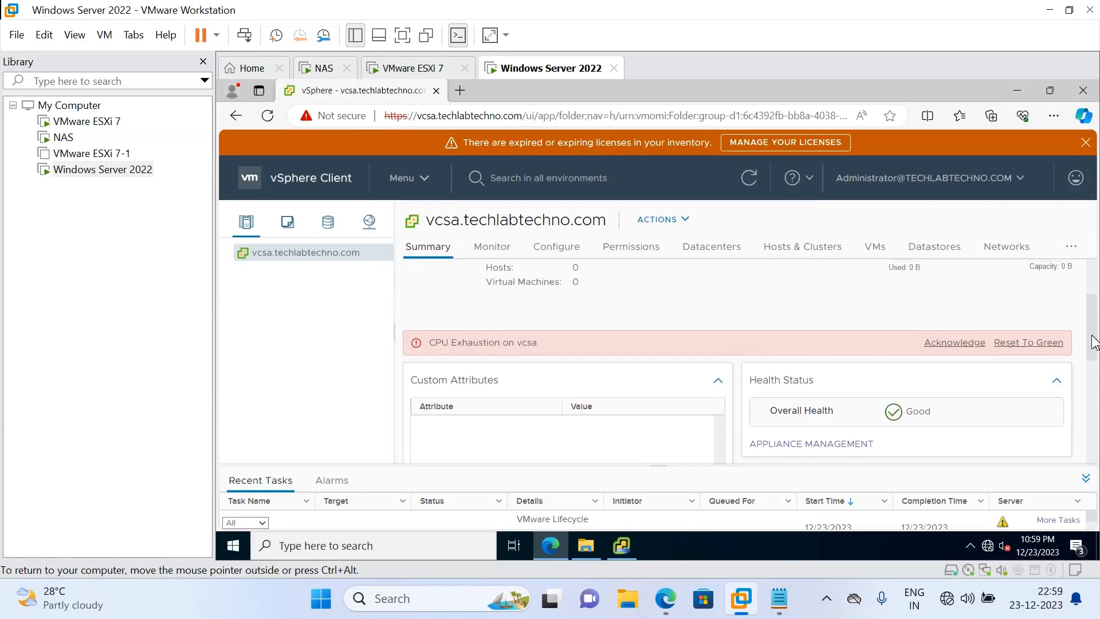
pyautogui.click(972, 347)
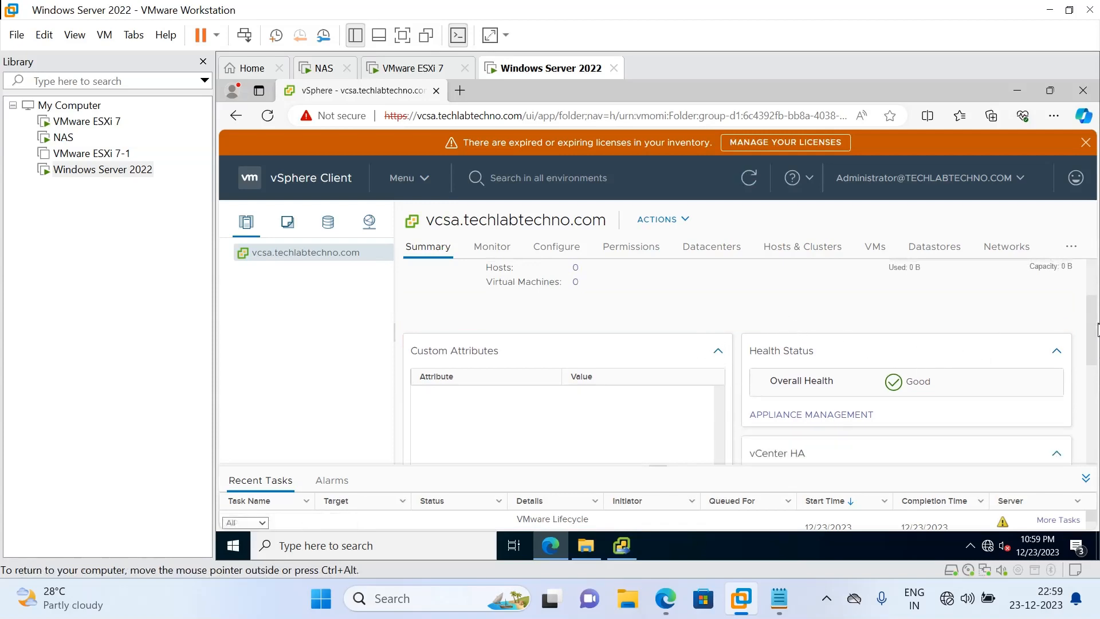
pyautogui.moveTo(1097, 331); pyautogui.dragTo(1096, 261)
pyautogui.click(494, 252)
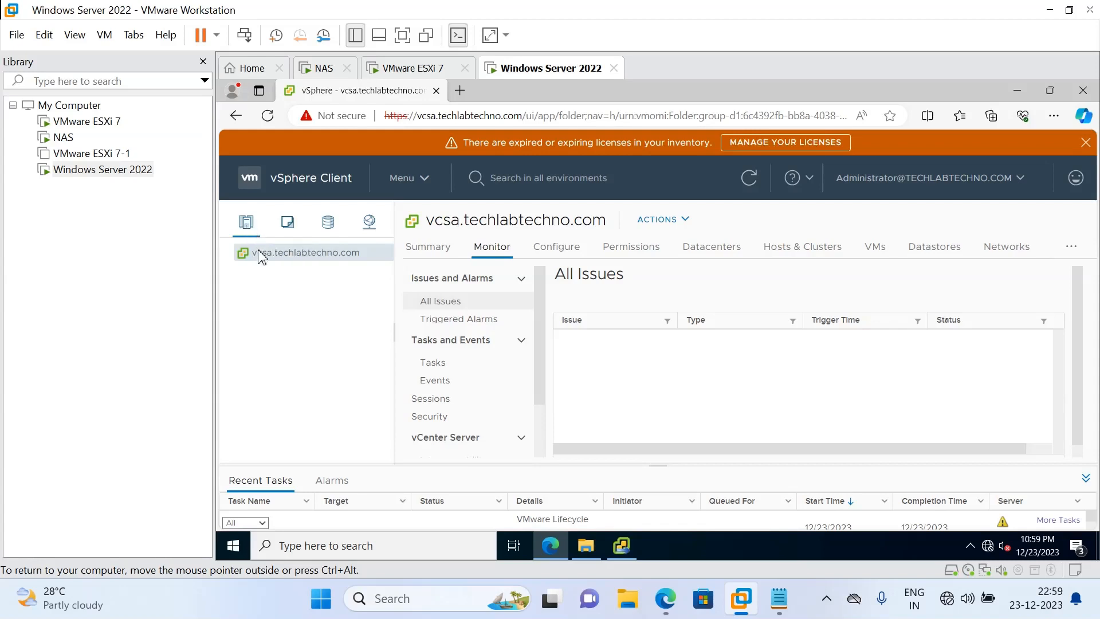
# Review vcsa's empty Datacenters, Hosts & Clusters, VMs, Datastores and Networks lists, then return to Summary
pyautogui.click(329, 234)
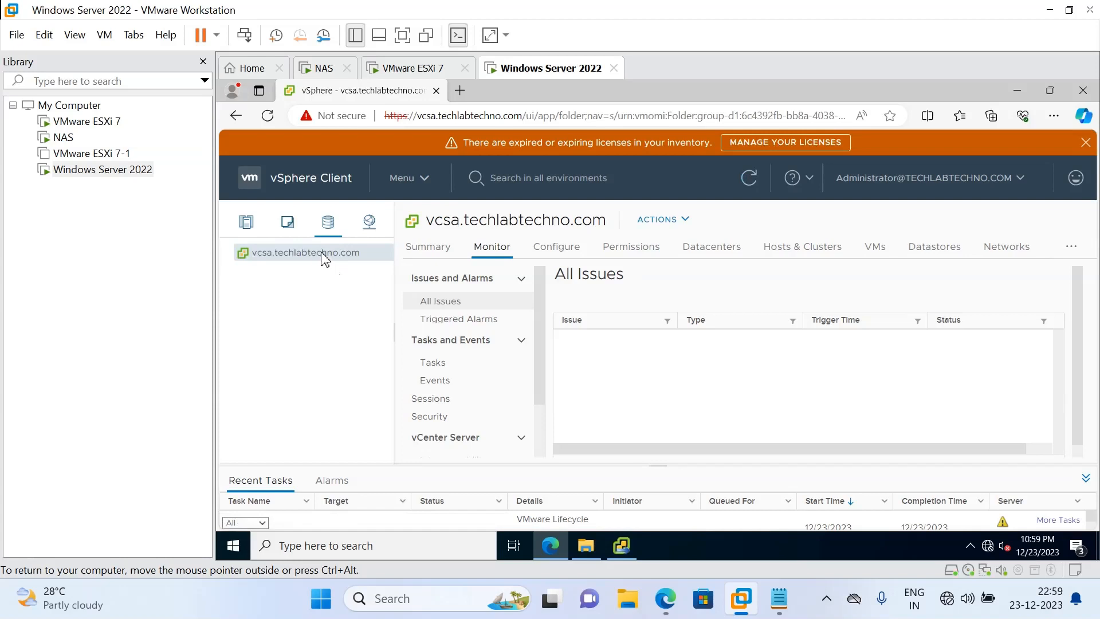
pyautogui.click(706, 255)
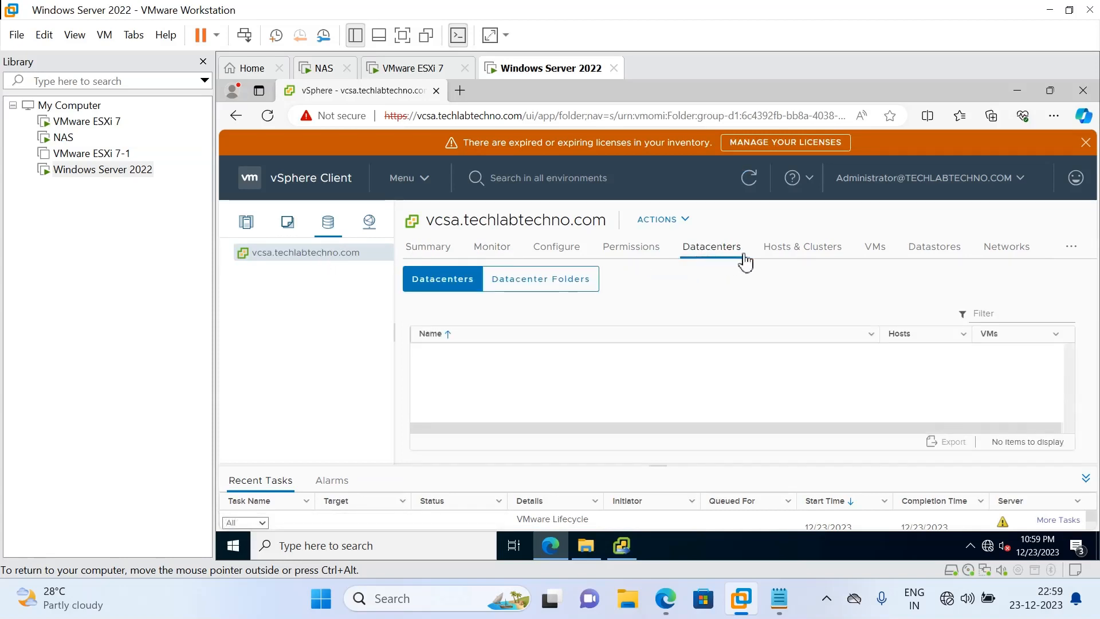
pyautogui.click(777, 252)
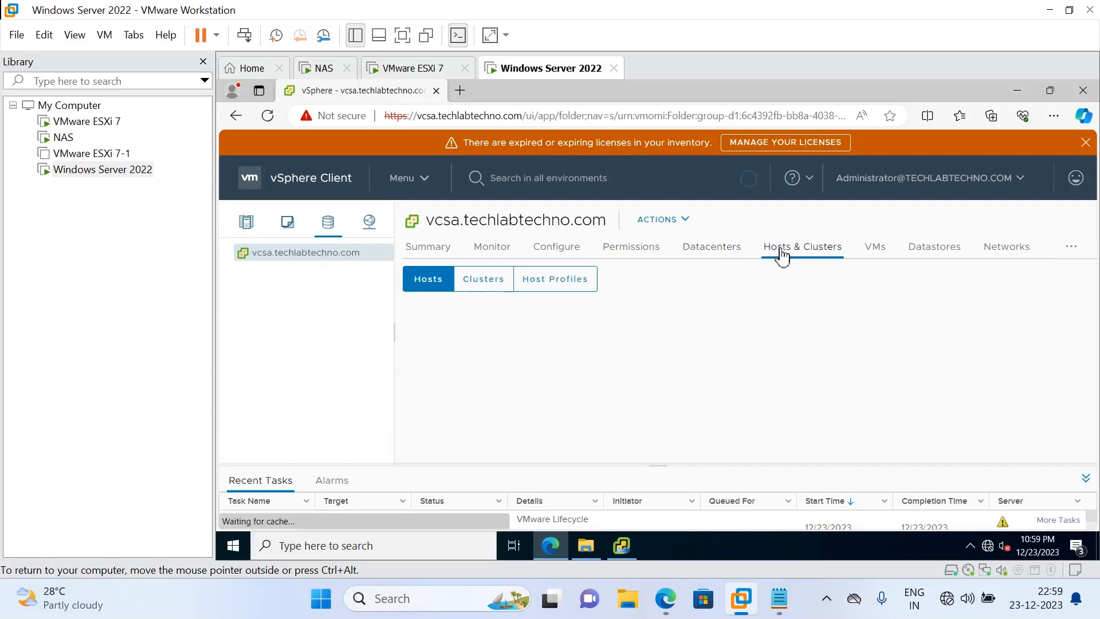
pyautogui.click(877, 254)
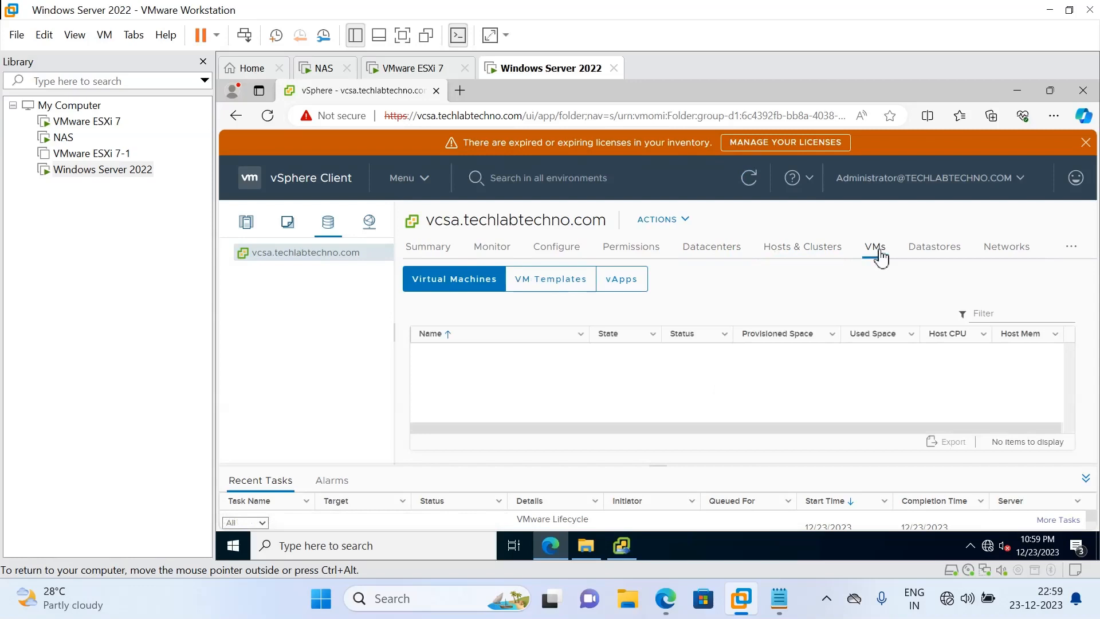
pyautogui.click(923, 253)
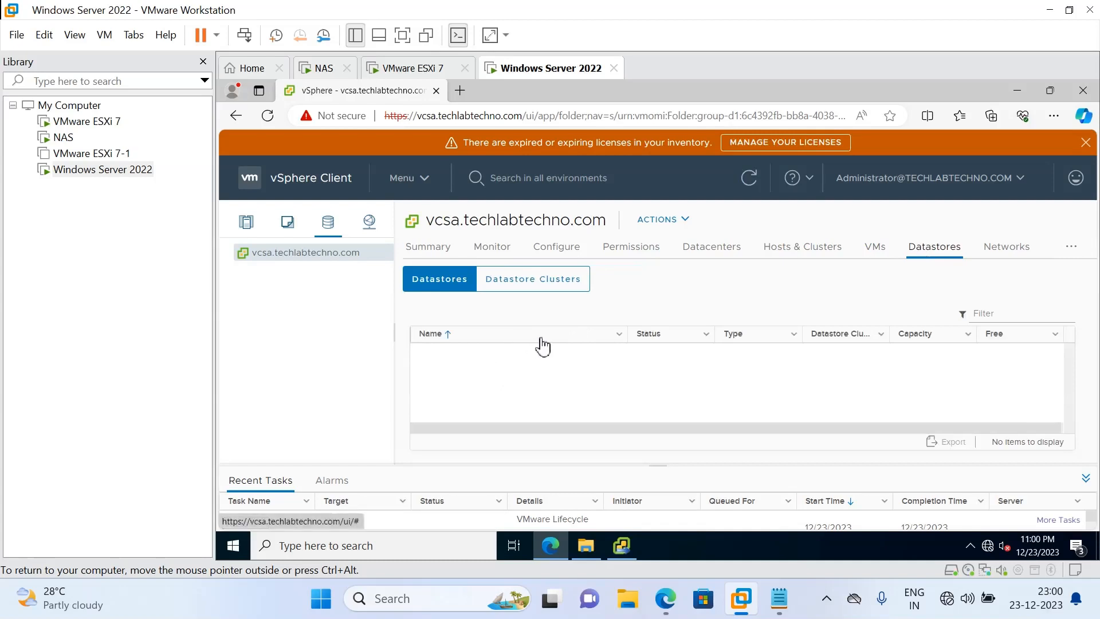
pyautogui.click(998, 252)
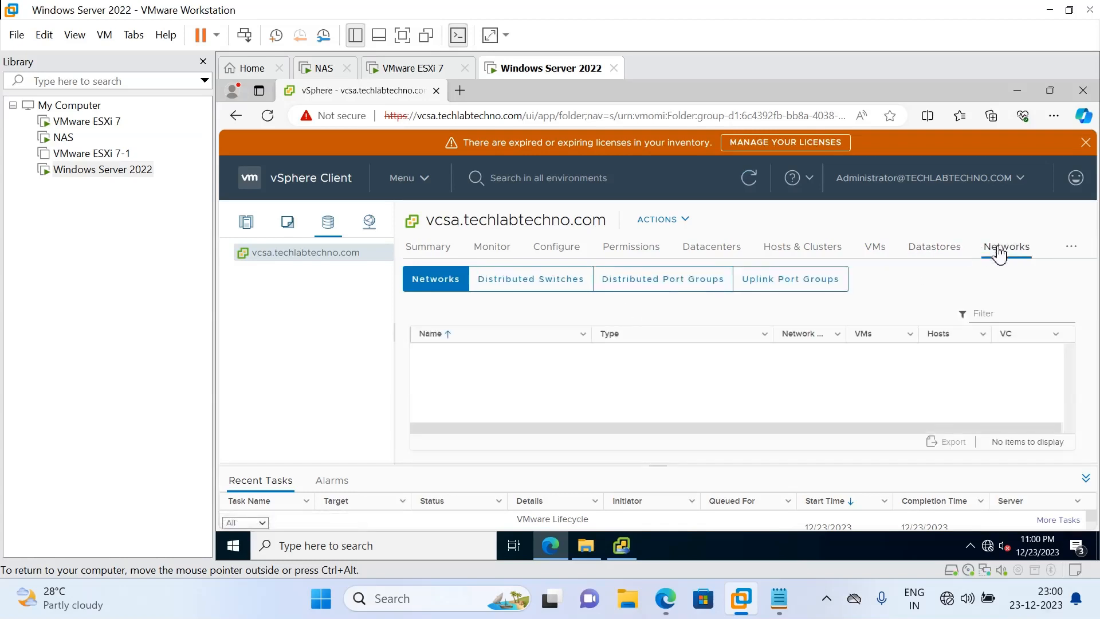
pyautogui.click(435, 251)
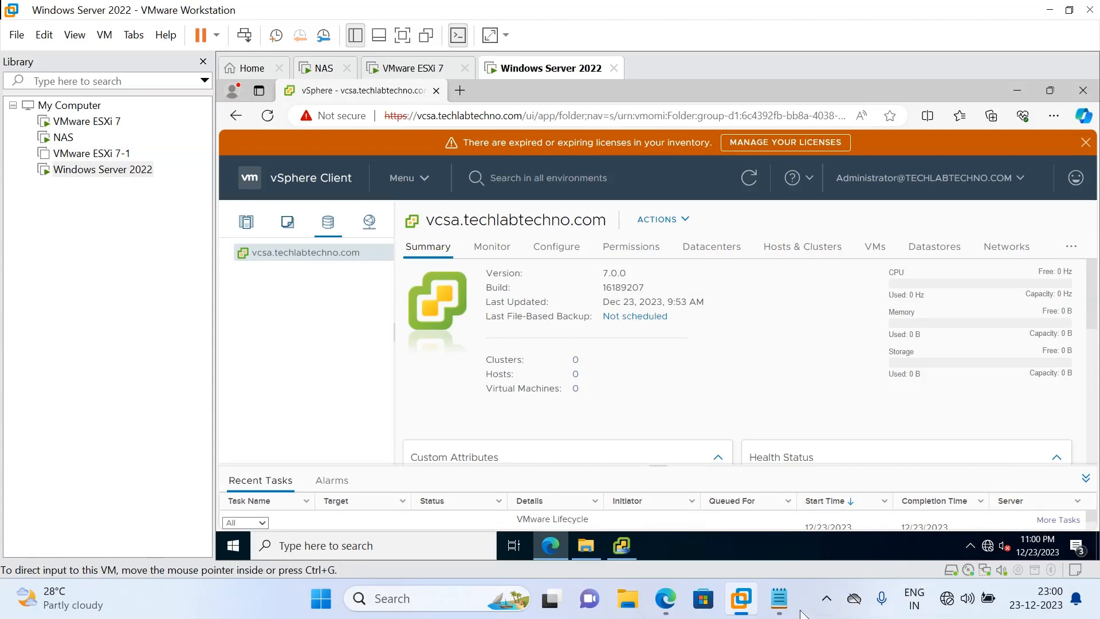
pyautogui.click(827, 602)
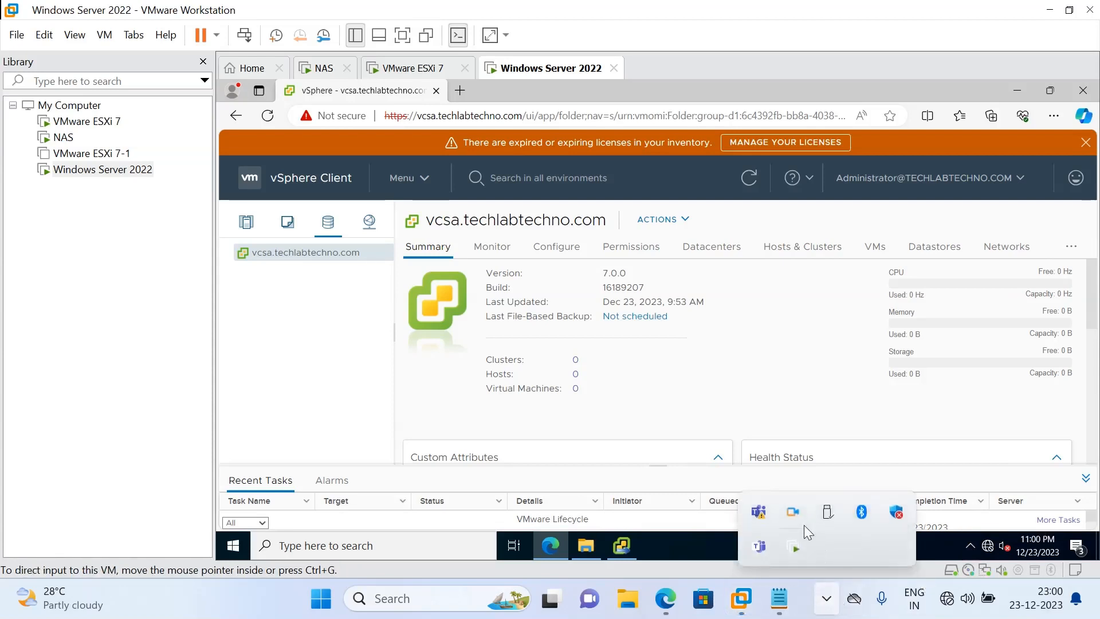